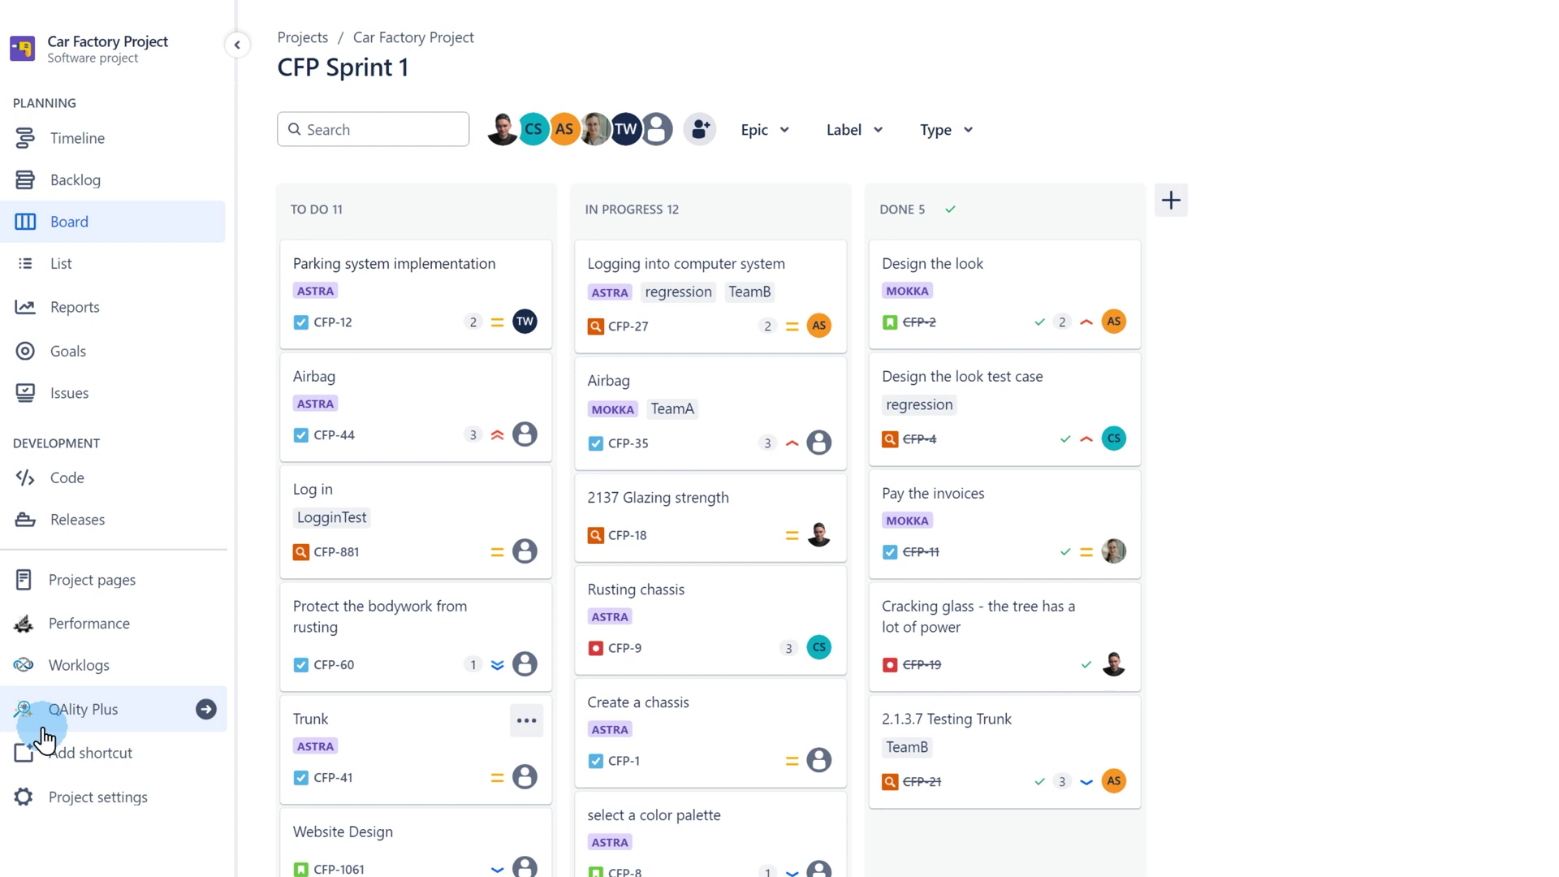
- Show the Car Factory Project's Test Cycles Overview and the June Regression Test actions menu
click(43, 731)
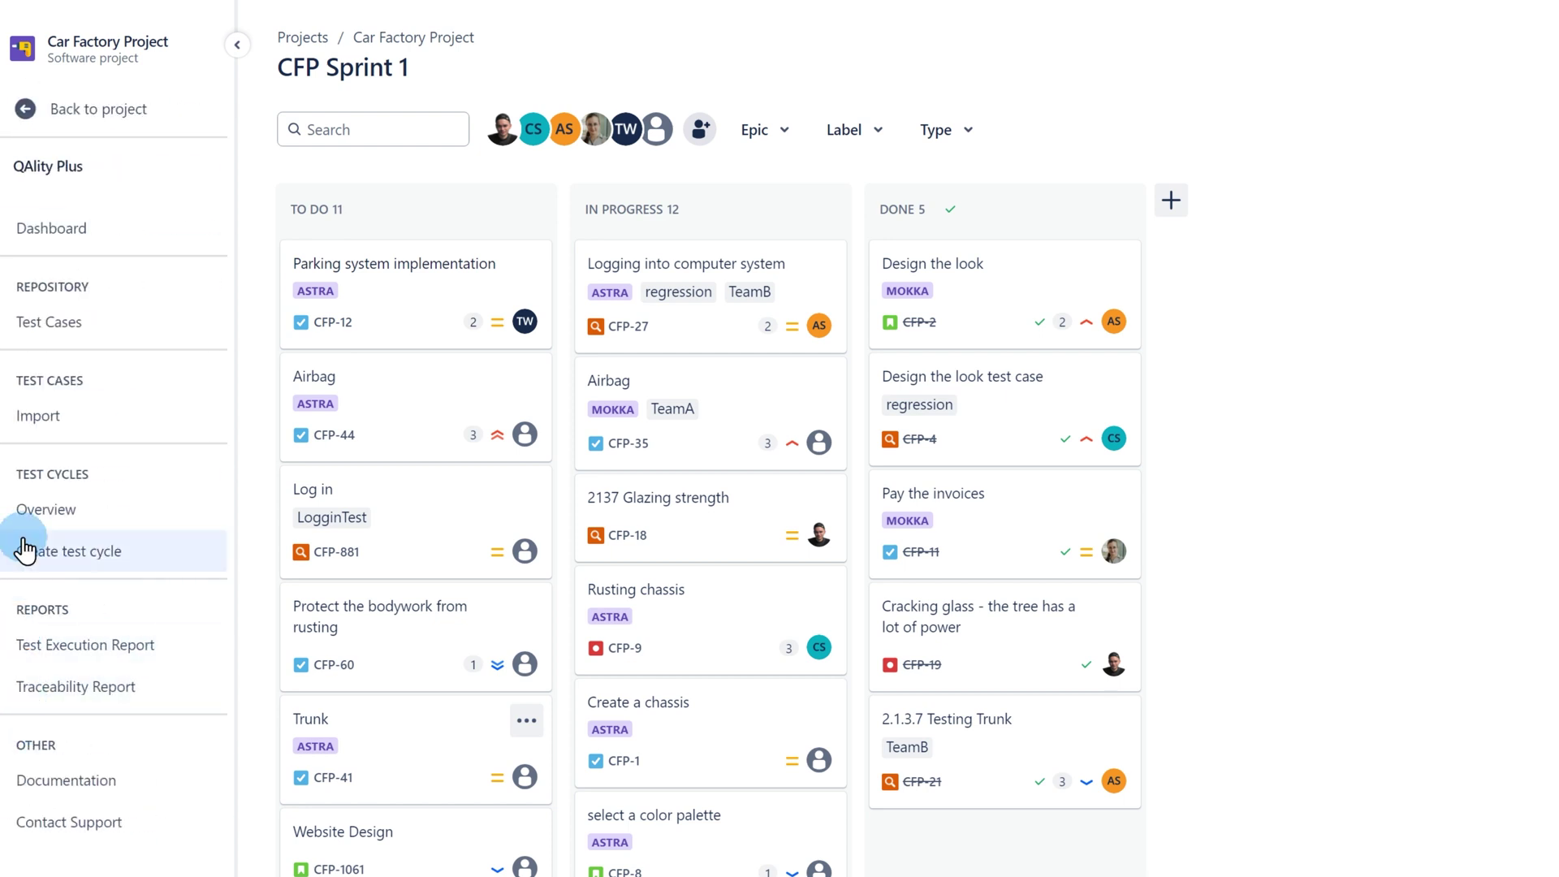
click(46, 519)
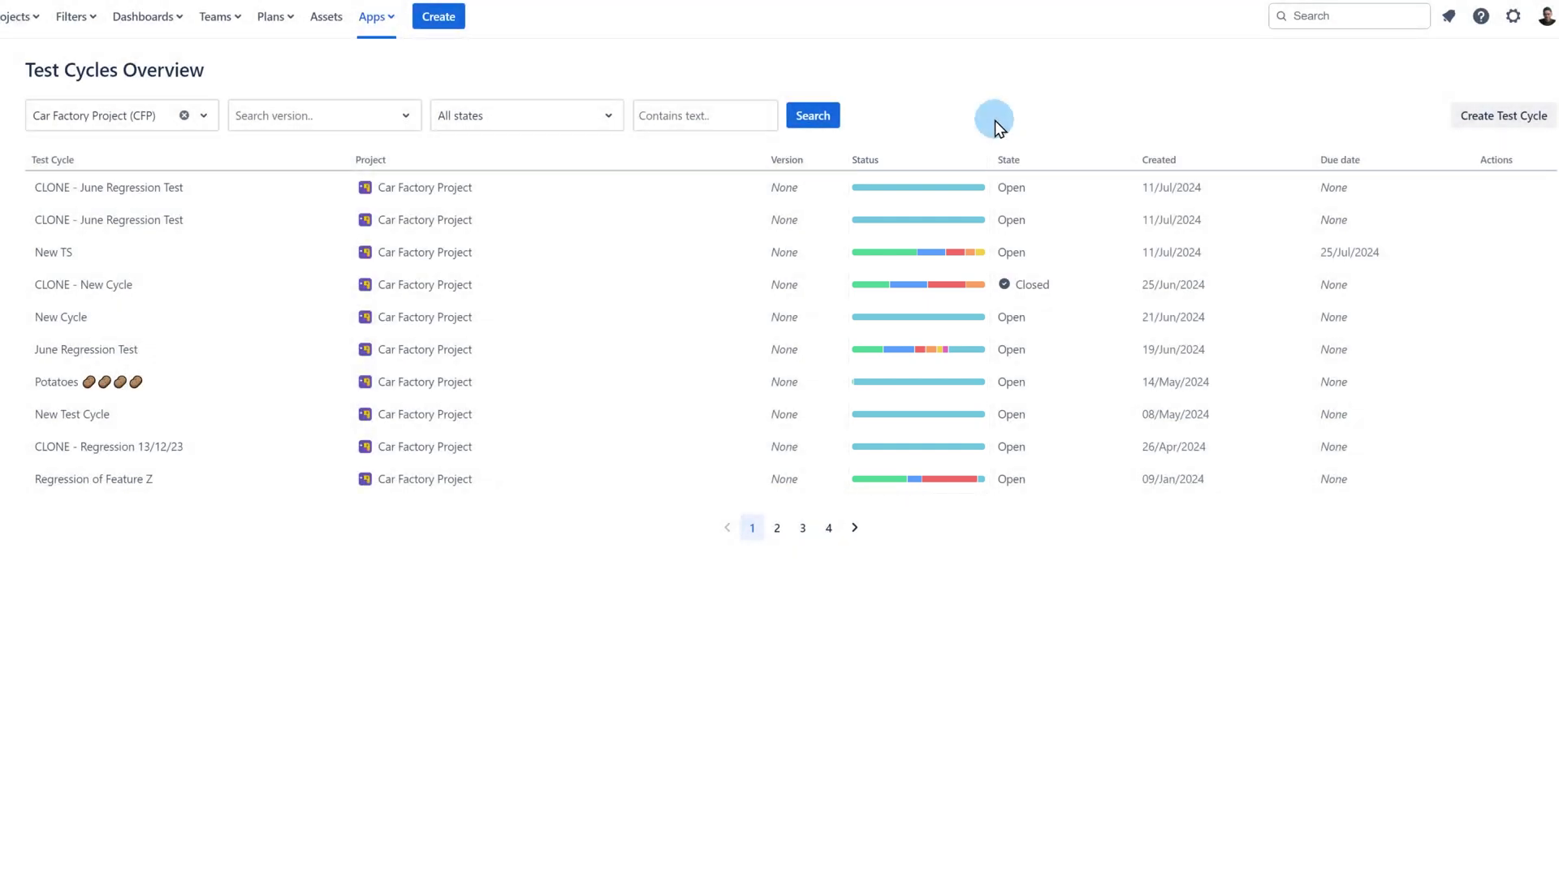
mouse_move(917, 349)
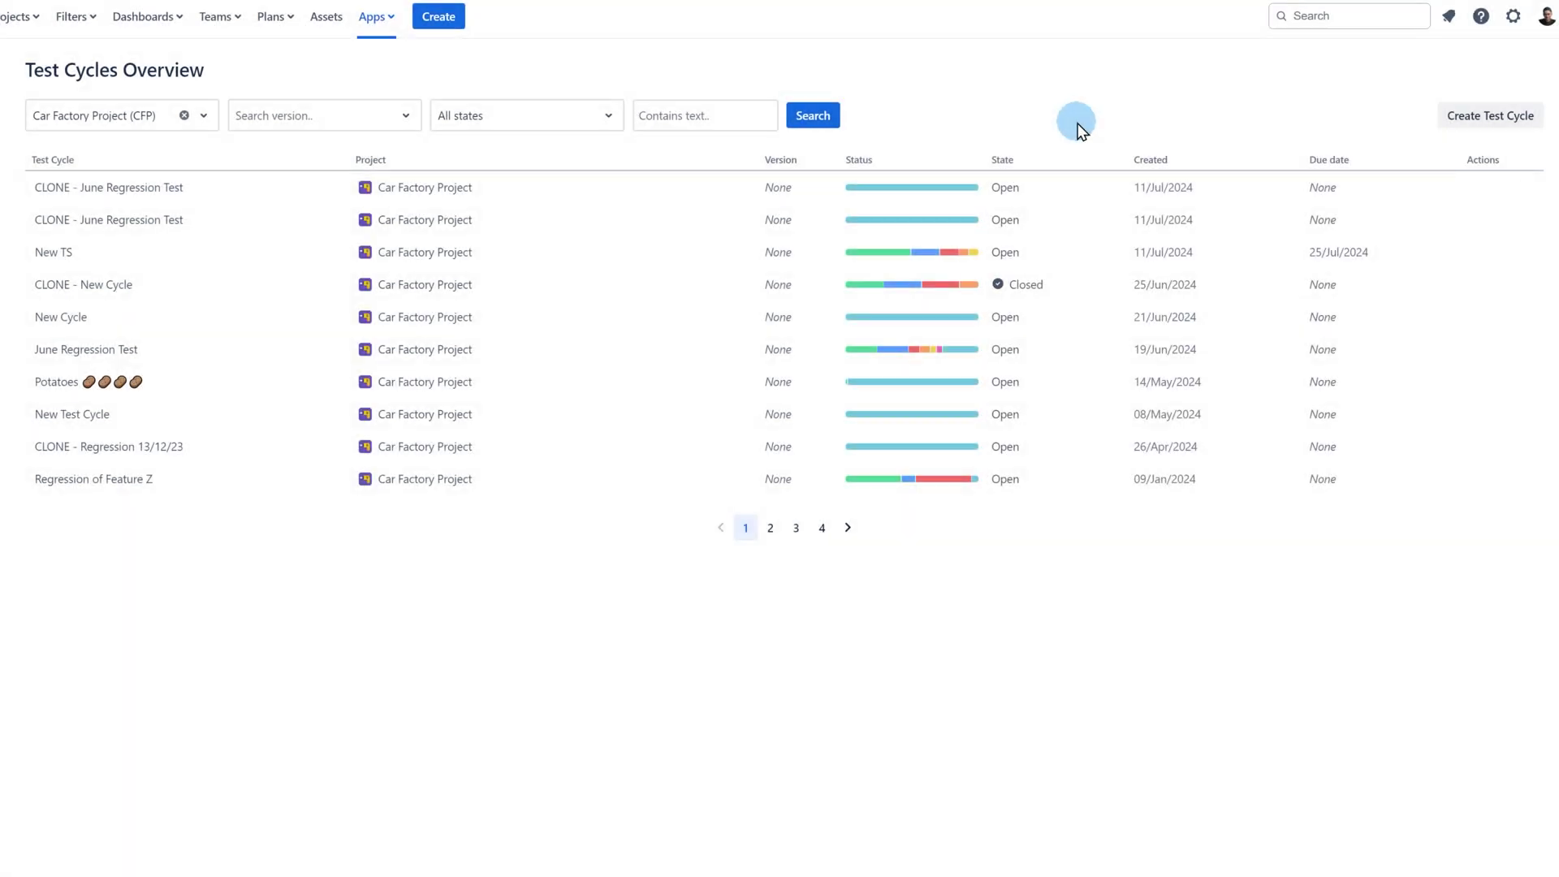
mouse_move(1225, 355)
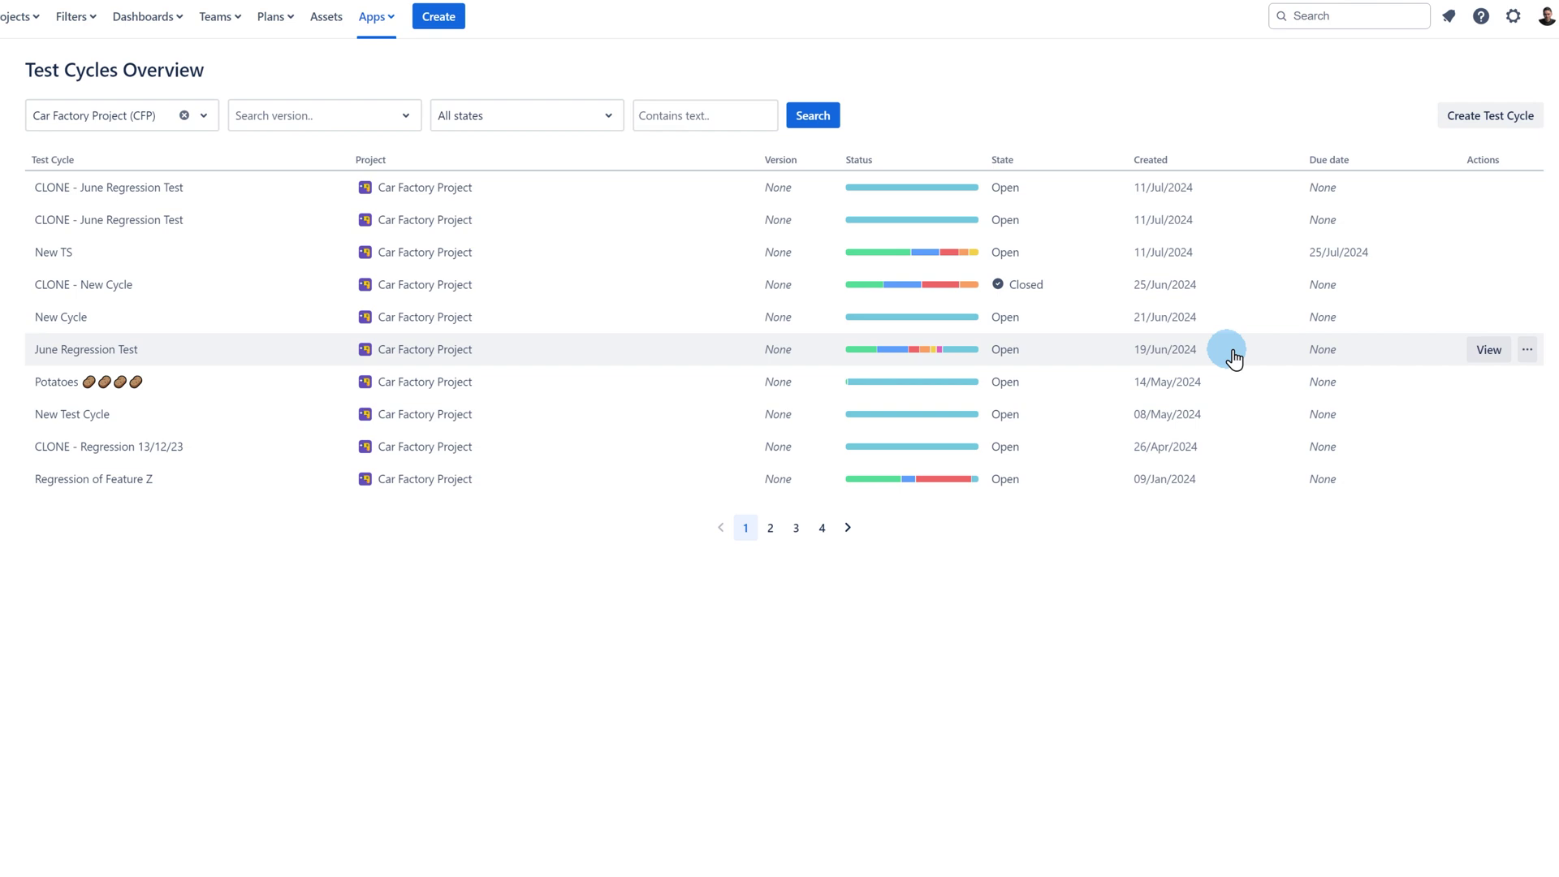
click(1526, 383)
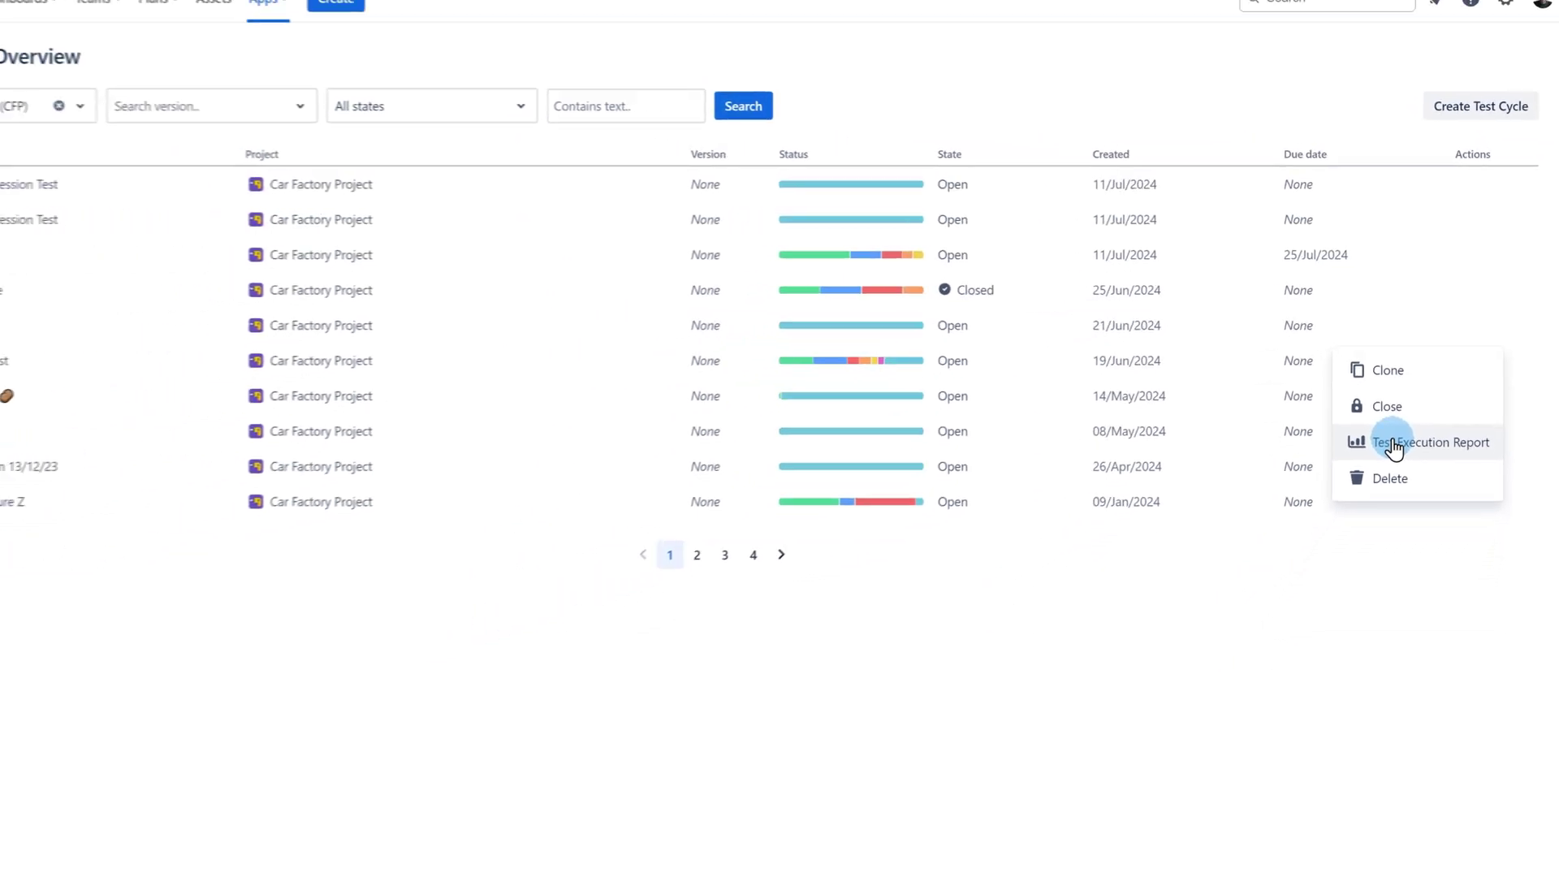
- Close the actions menu, clear the project filter, and switch the state filter to Closed, then All states
click(1103, 98)
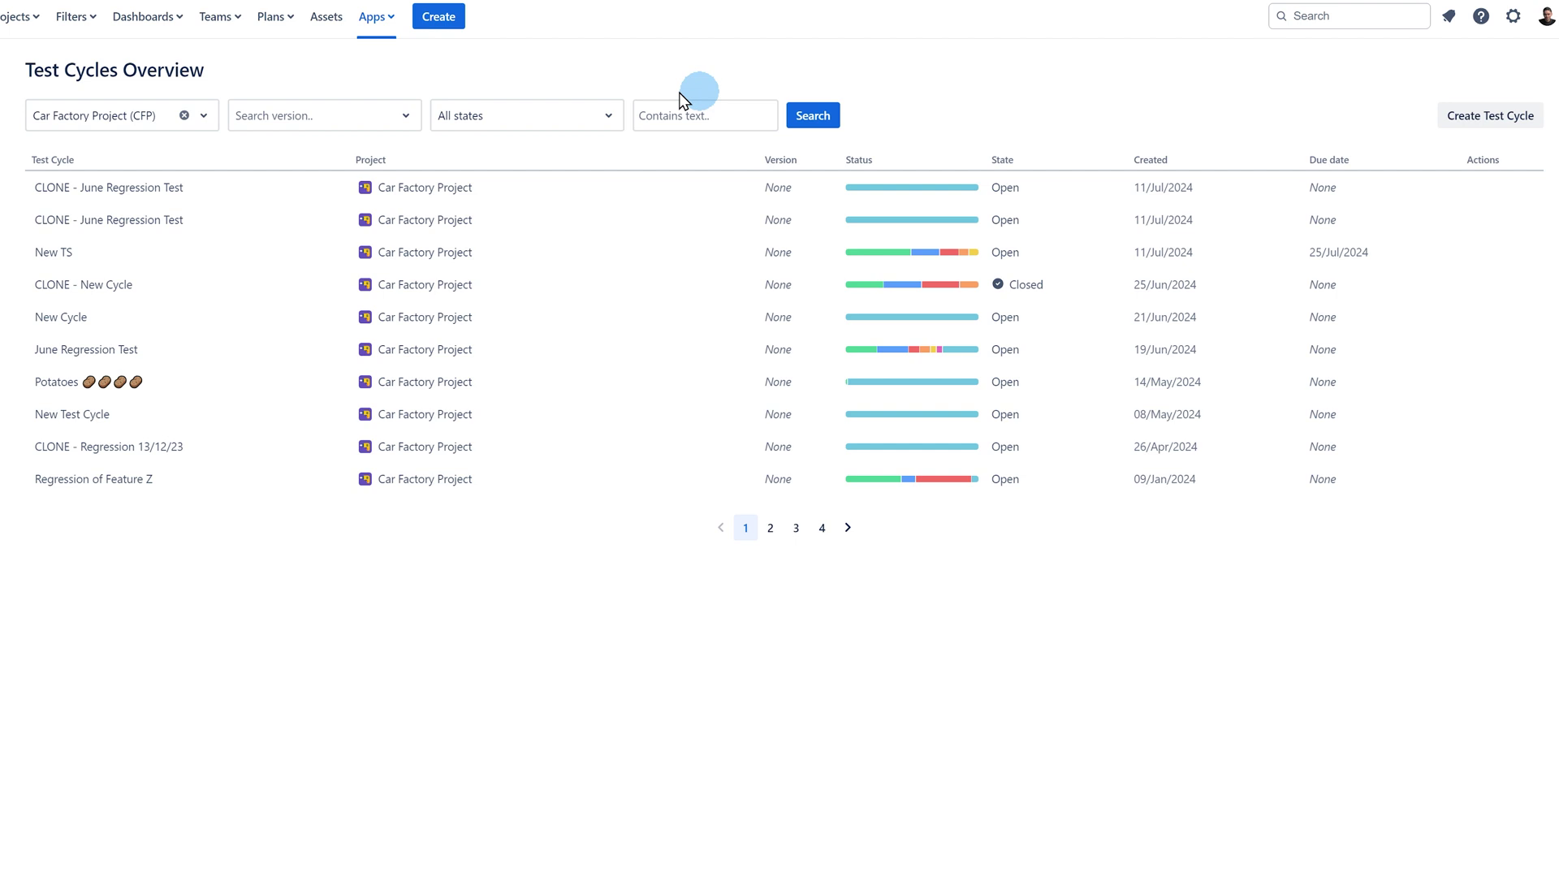
click(184, 116)
click(532, 122)
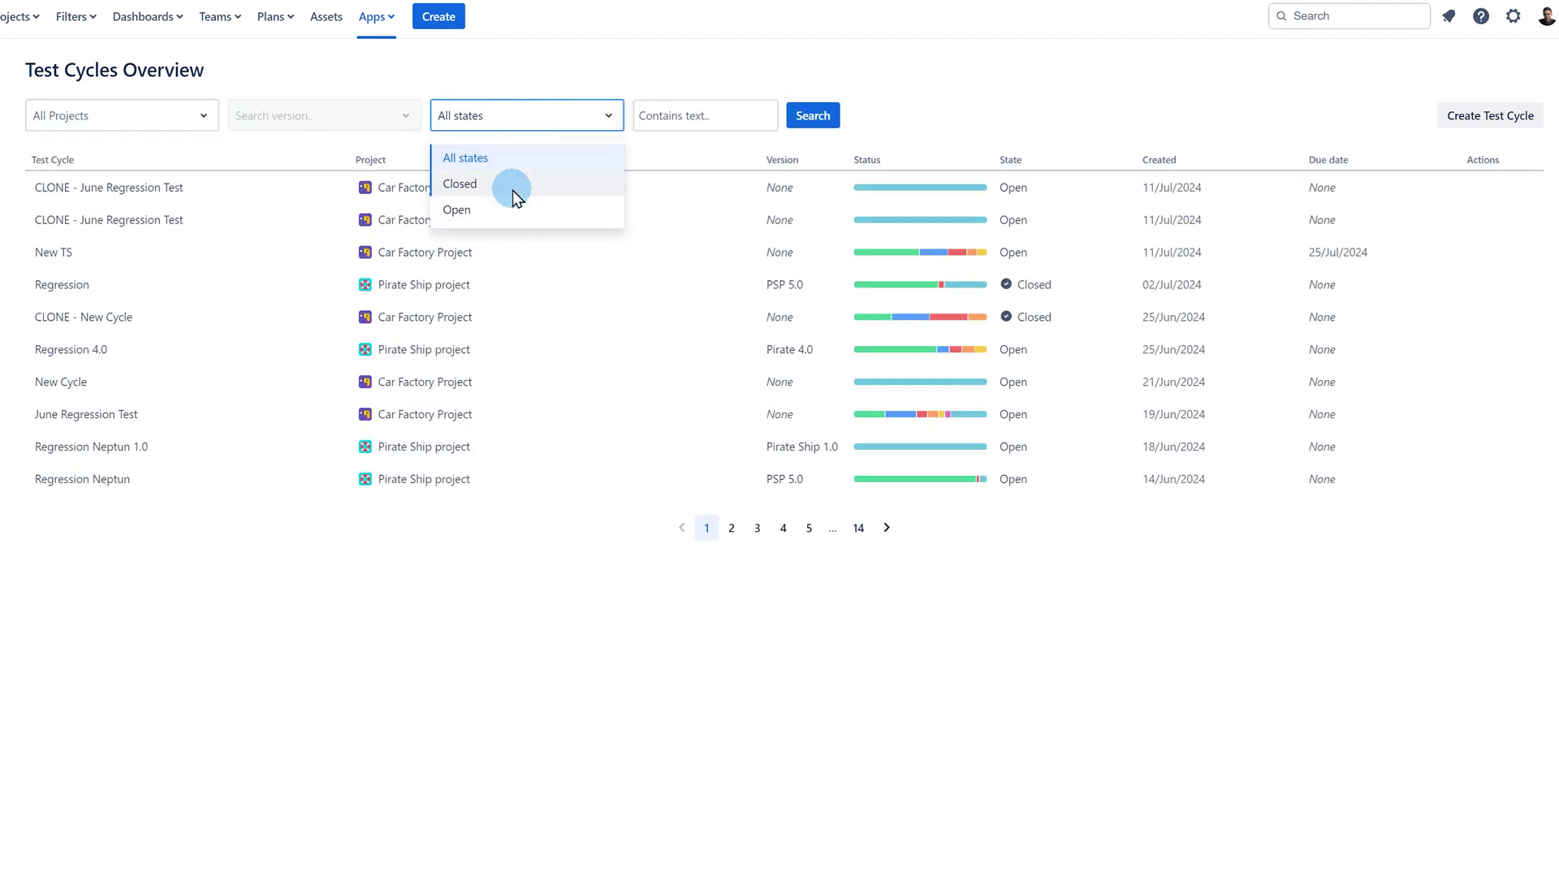
click(513, 185)
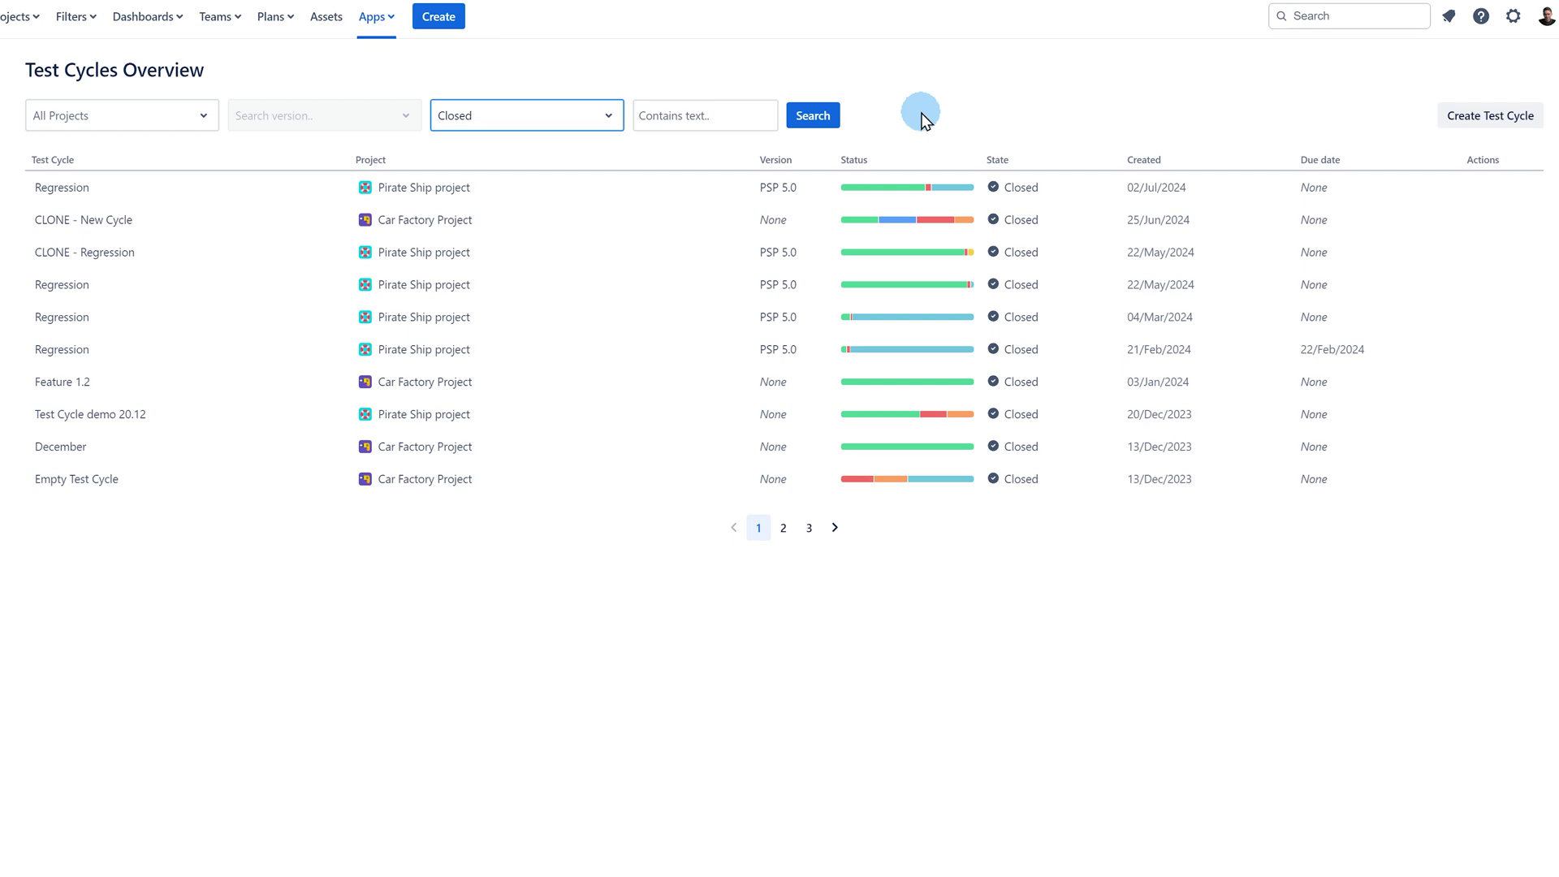
click(617, 115)
click(528, 157)
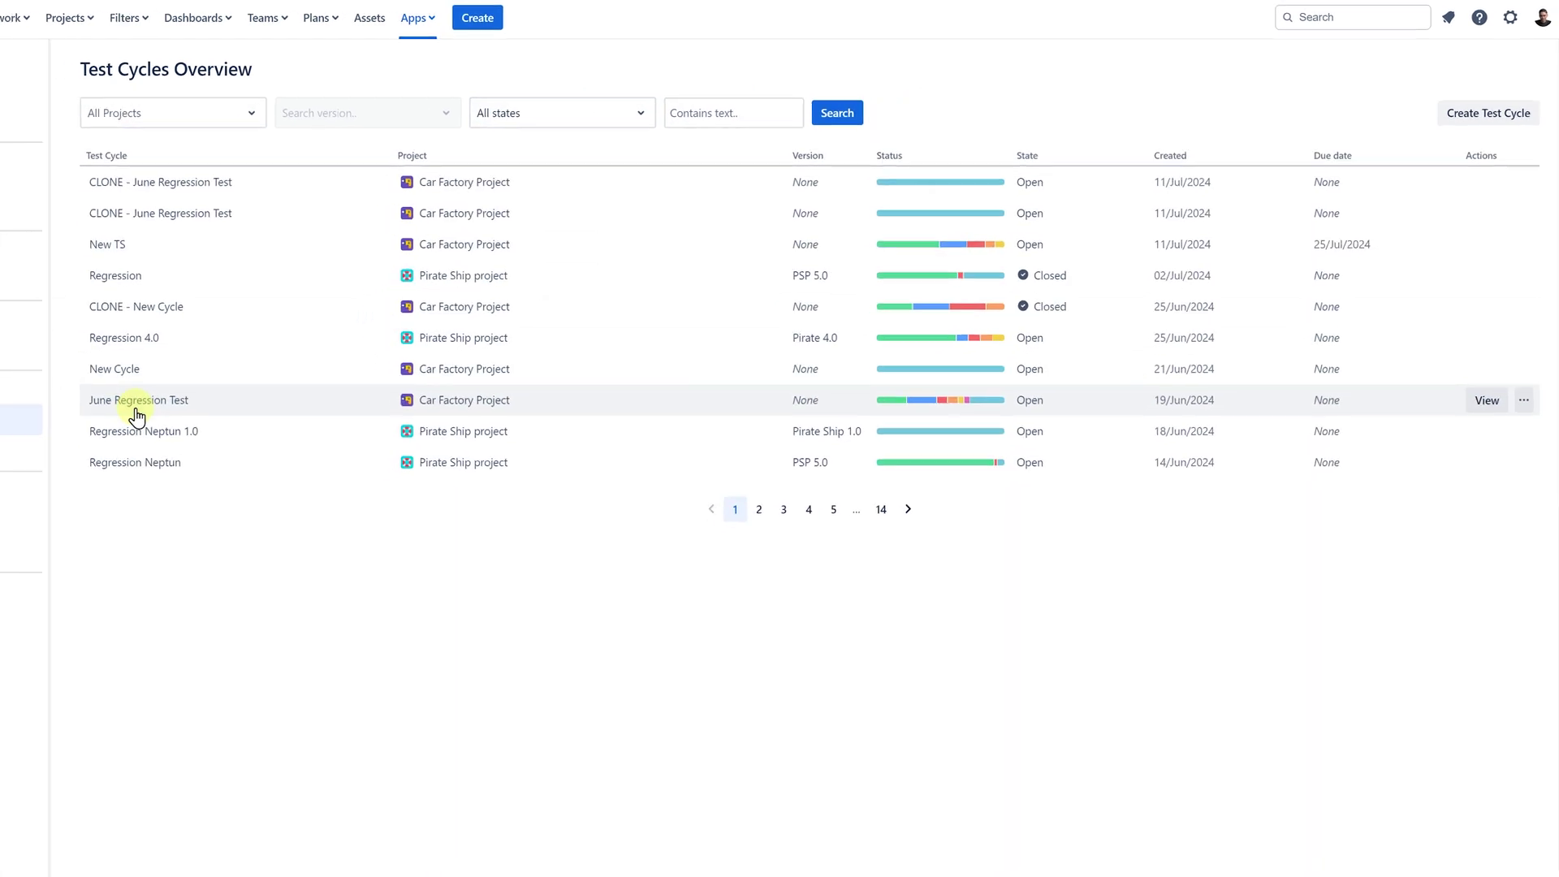
- Open June Regression Test and drag CFP-1083 higher in its test case order
click(137, 400)
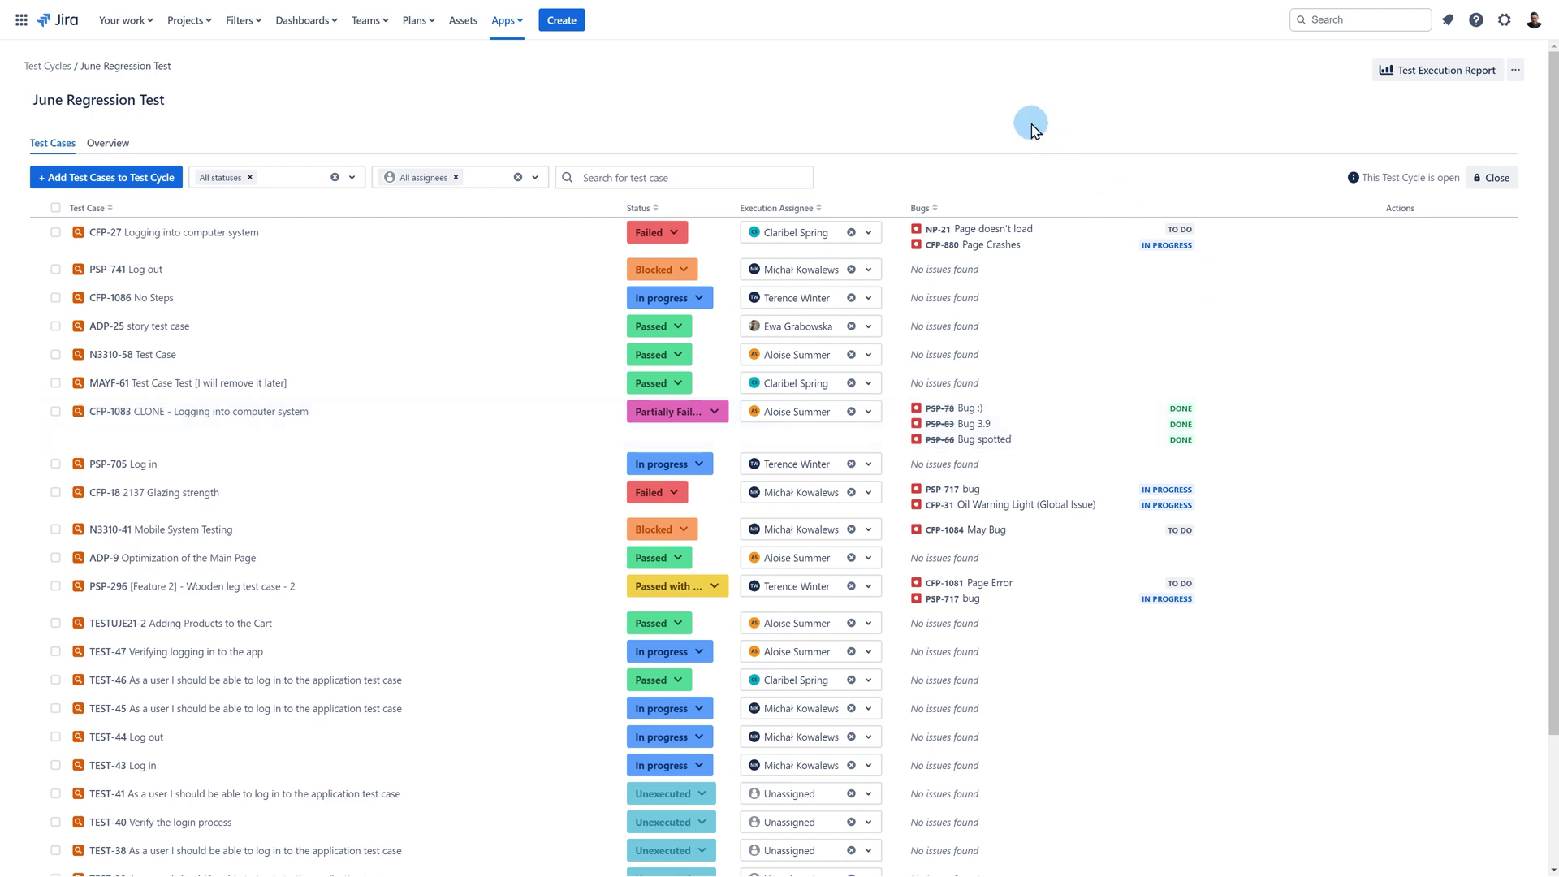
mouse_move(34, 411)
mouse_down()
mouse_move(41, 358)
mouse_move(41, 411)
mouse_up()
- Sort the cases by name, status, assignee, bugs, then status again, and close and reopen the cycle
click(85, 207)
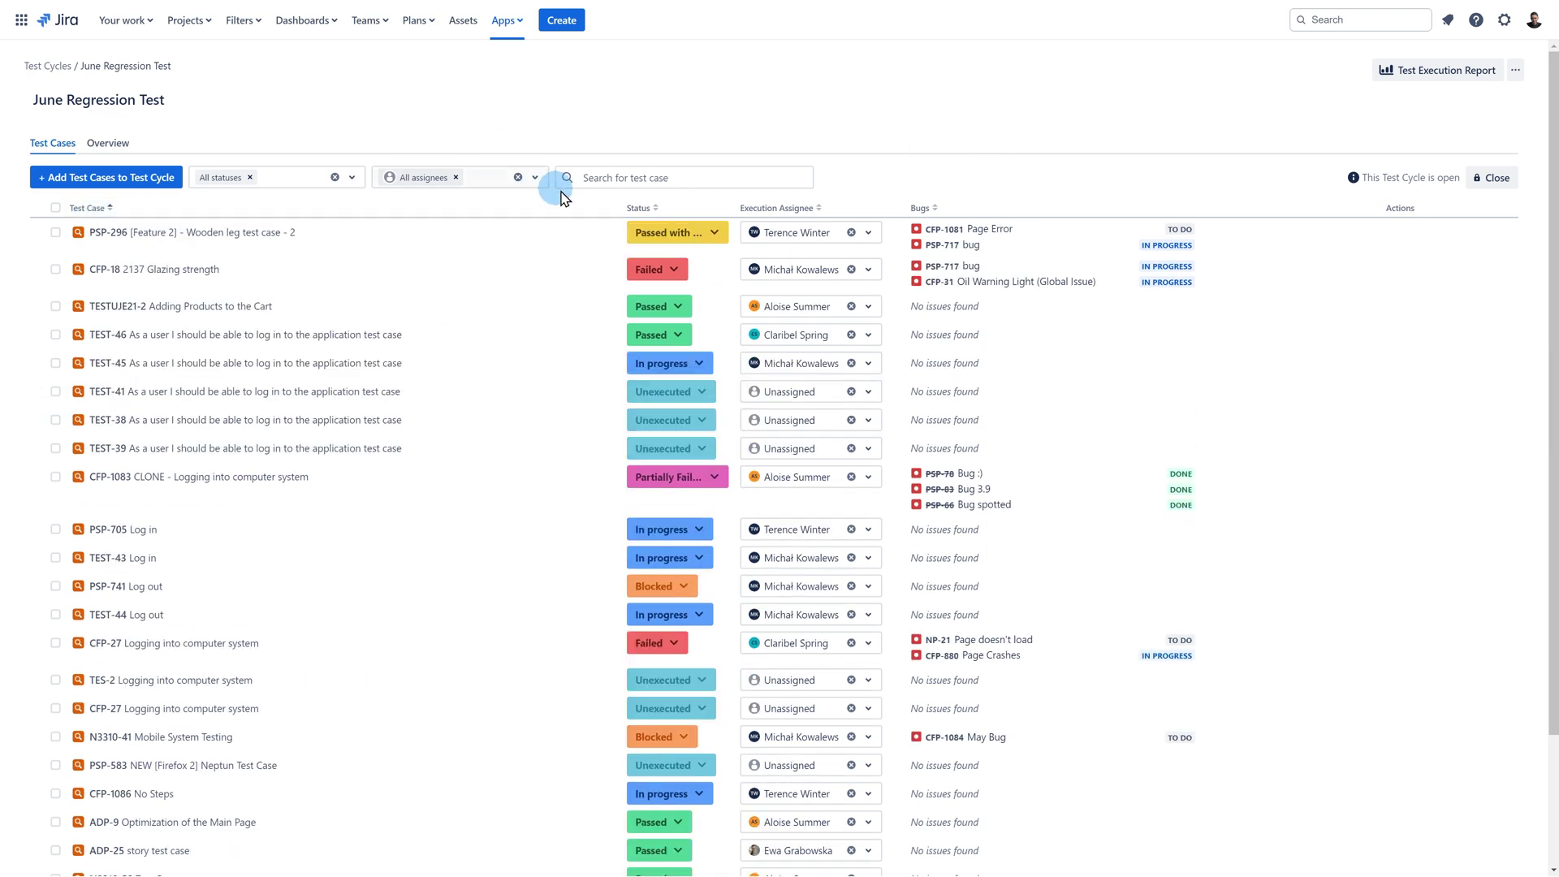
click(642, 208)
click(814, 207)
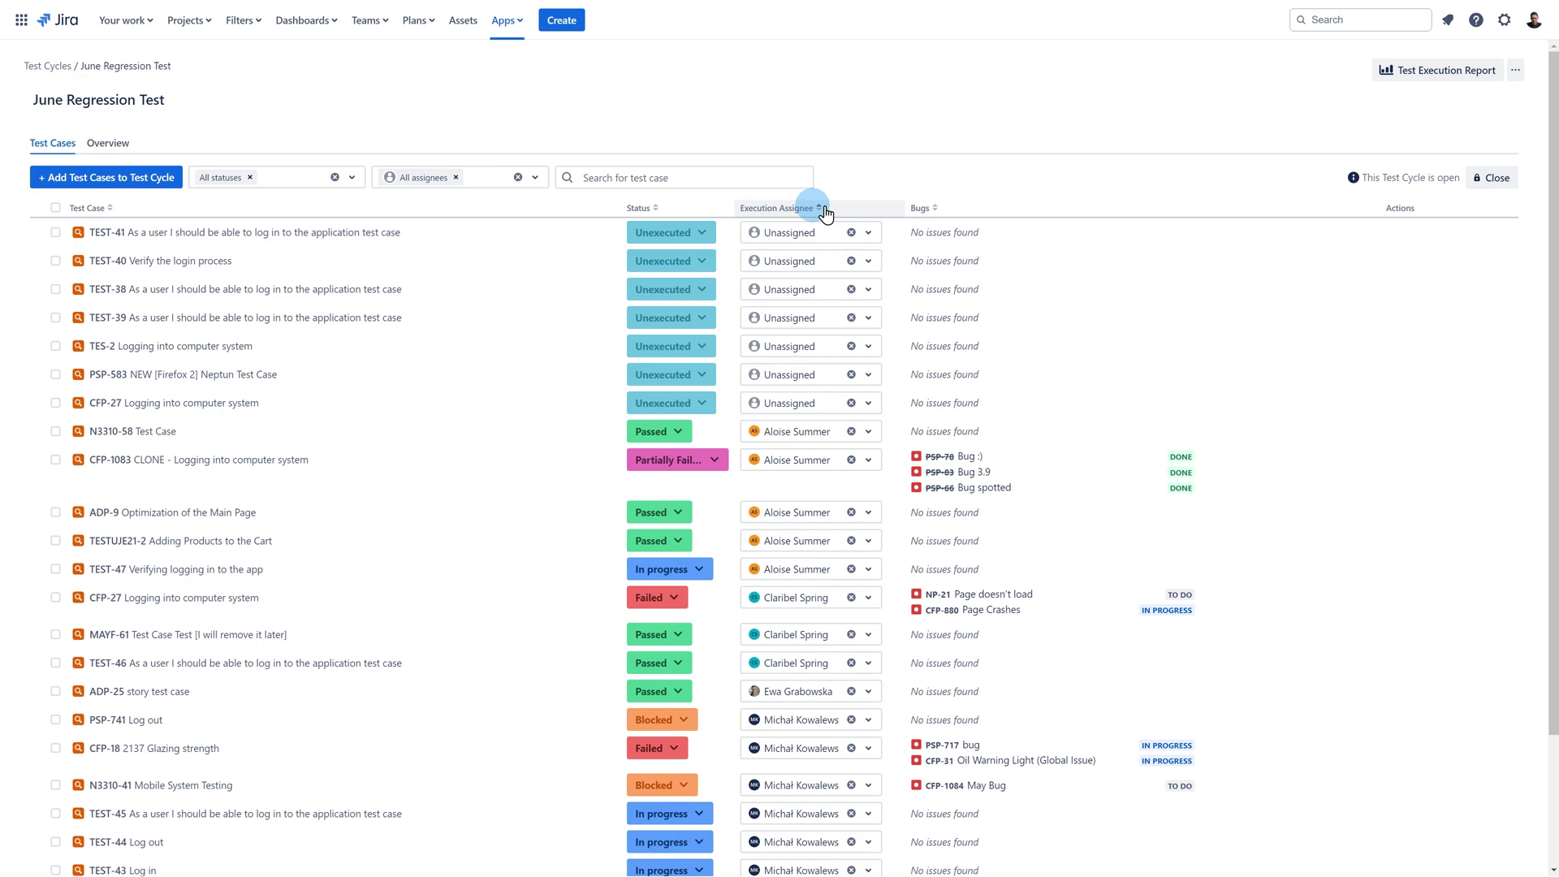
click(933, 207)
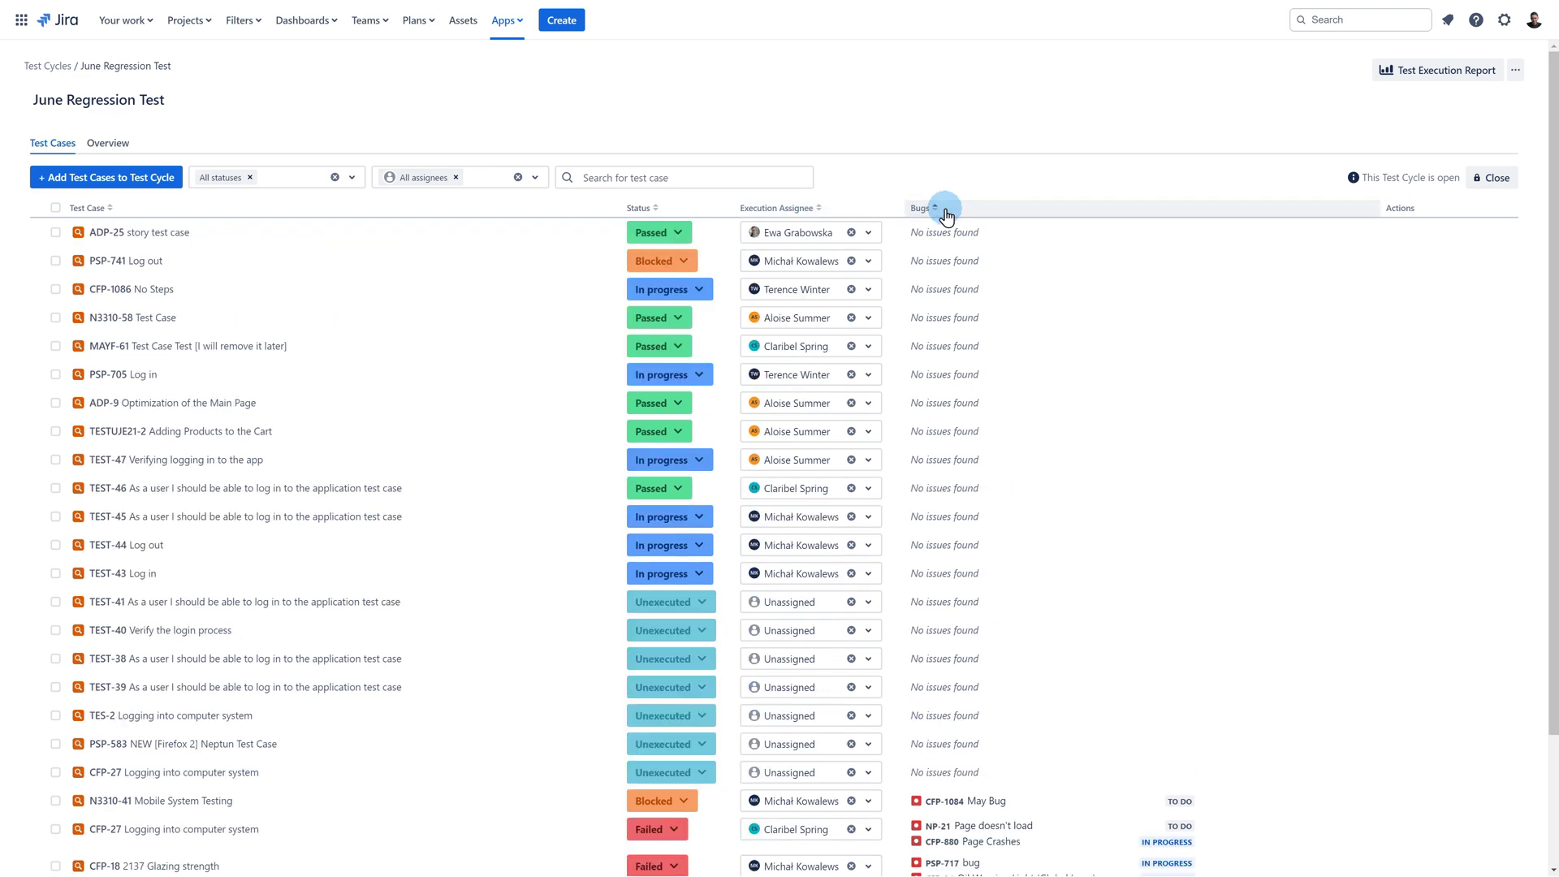
click(654, 210)
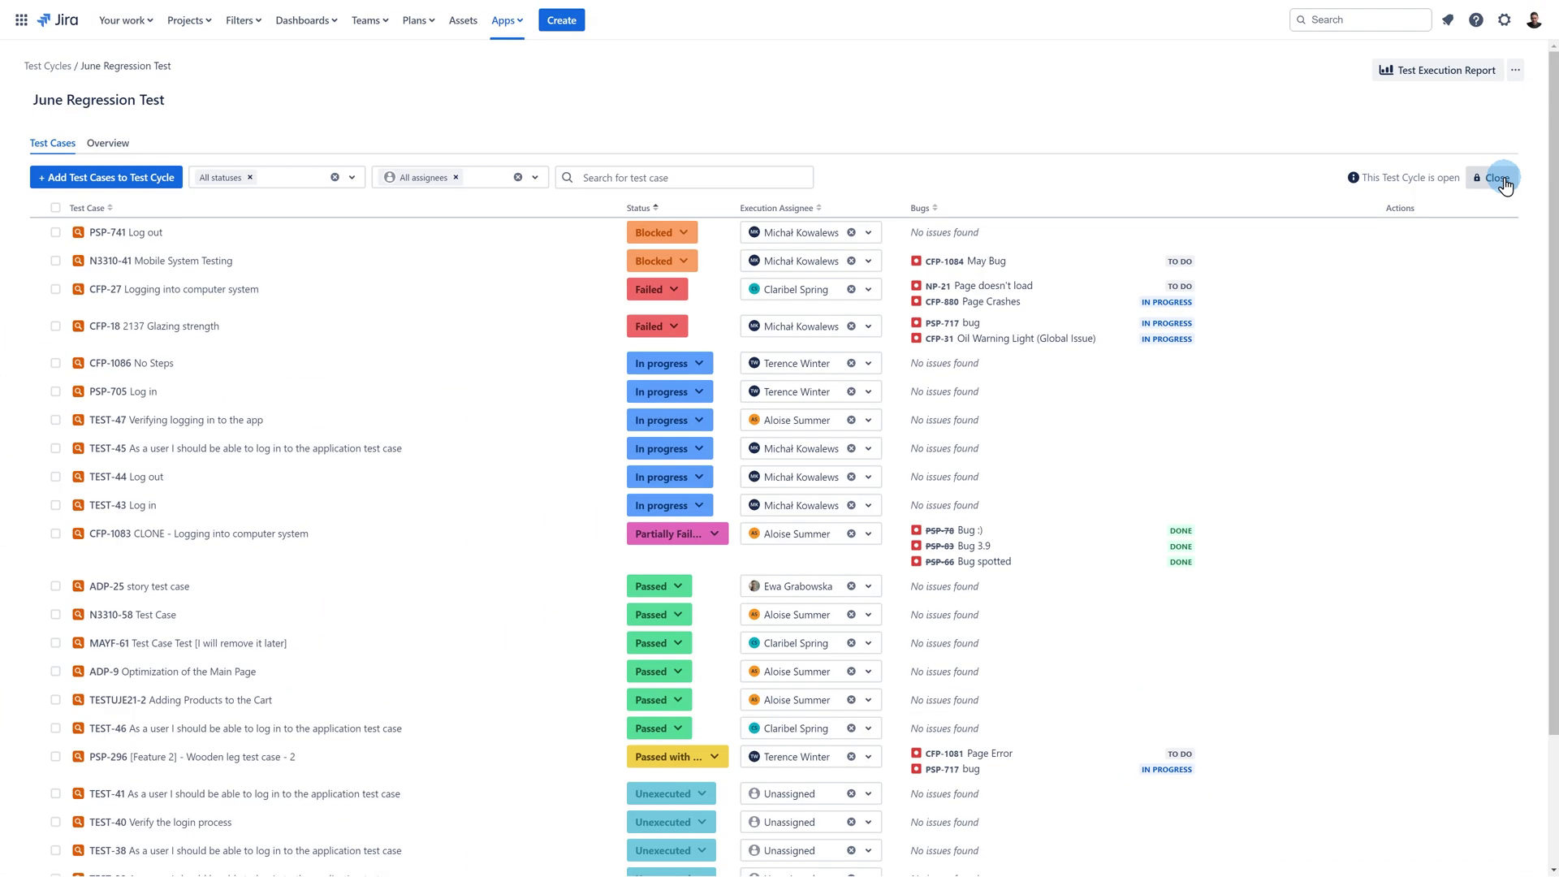
click(1502, 183)
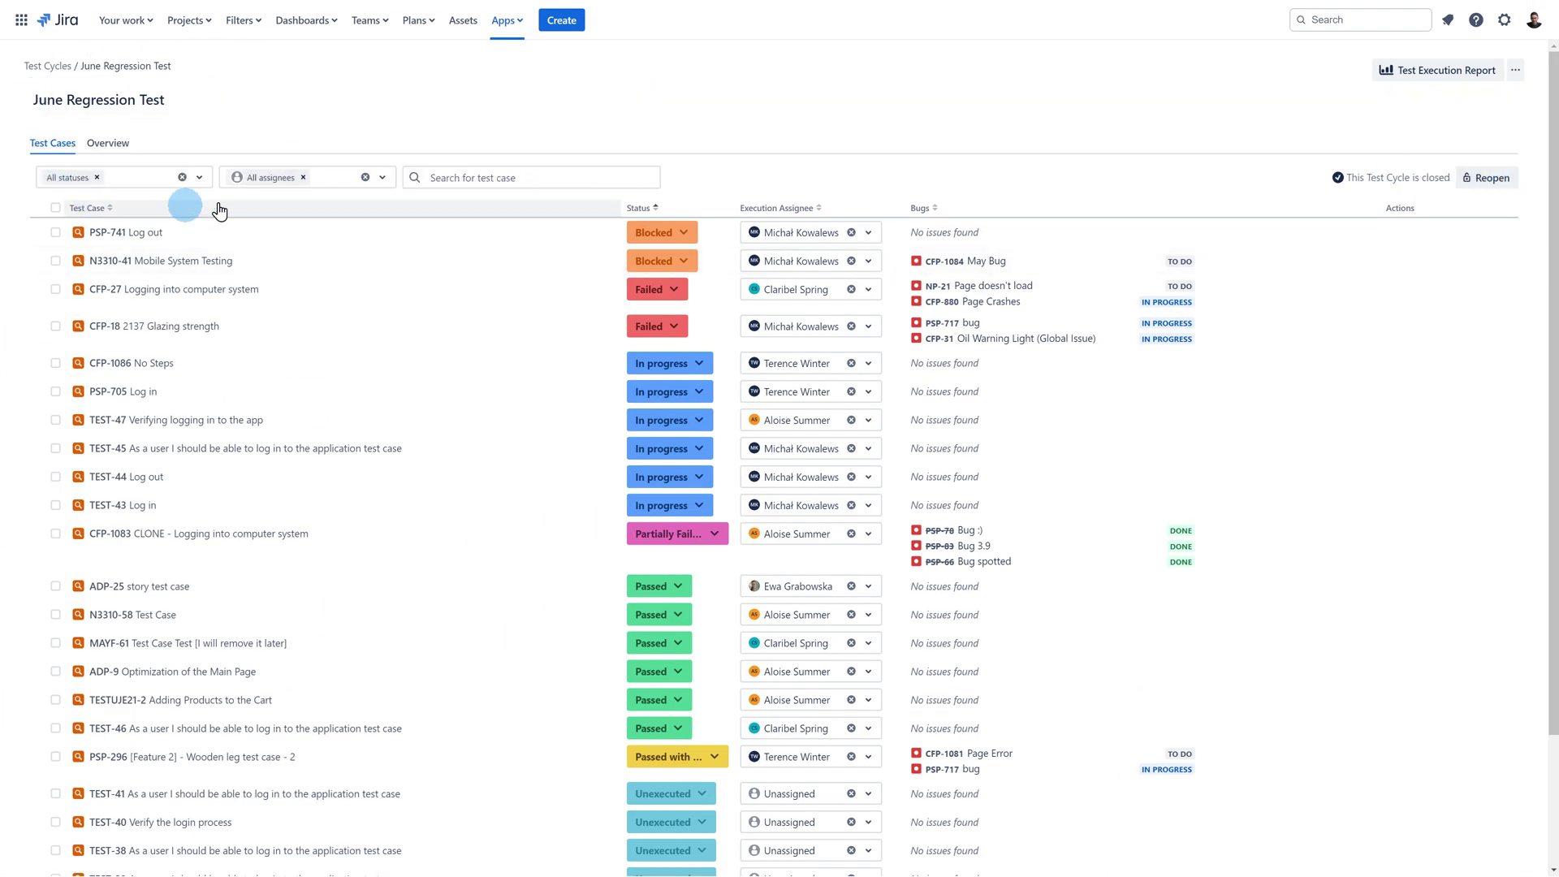
click(1494, 181)
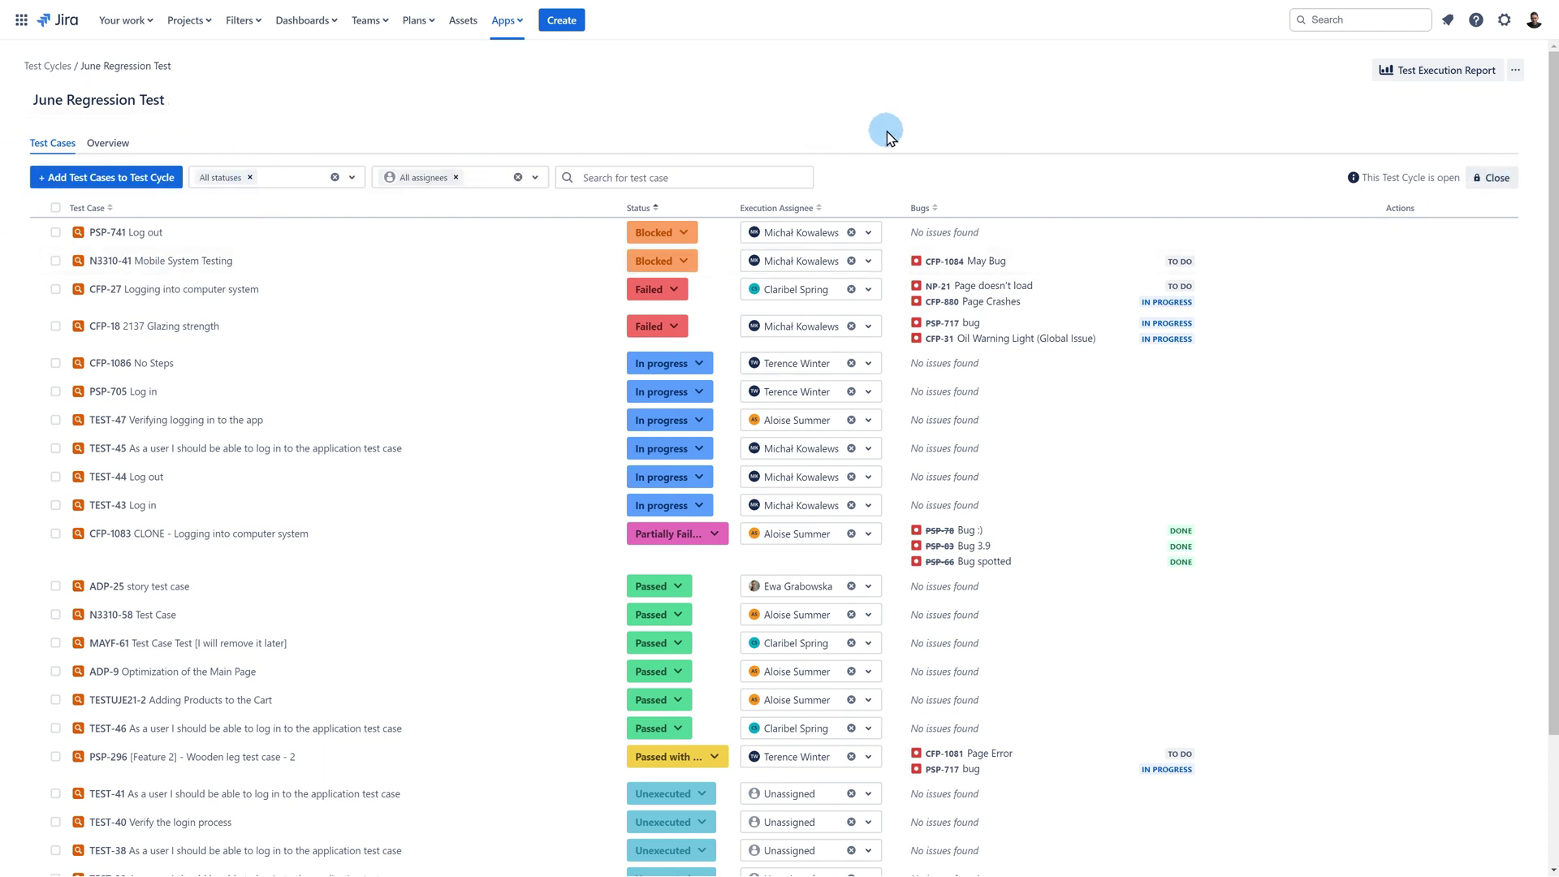
- Mark PSP-741, N3310-41, CFP-27 and CFP-18 as Blocked and assign them to one tester
click(55, 232)
click(55, 261)
click(55, 289)
click(56, 326)
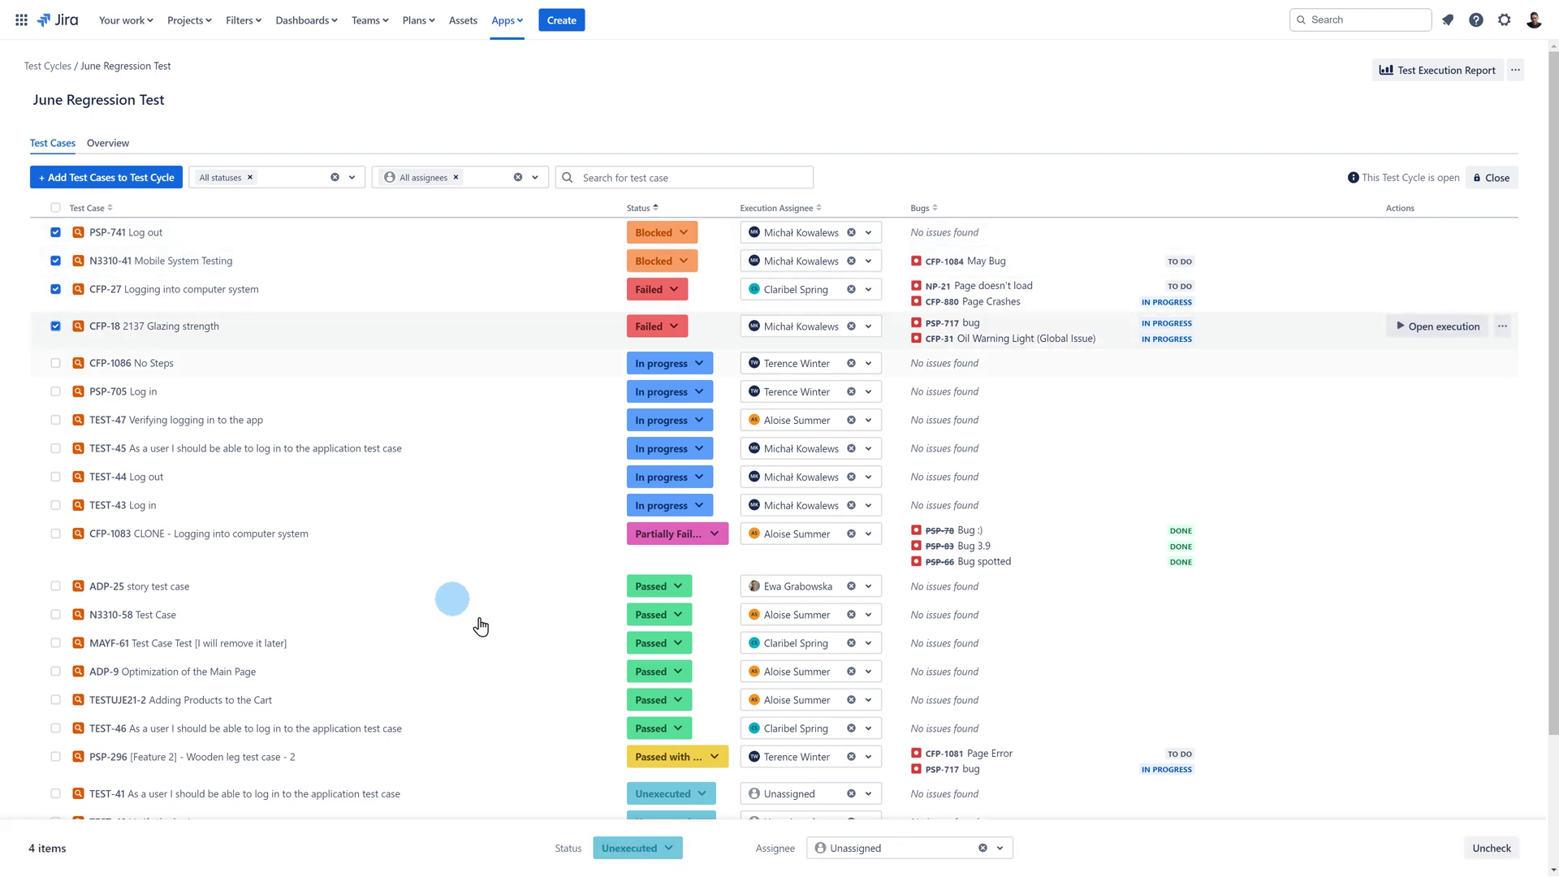
click(642, 848)
click(625, 728)
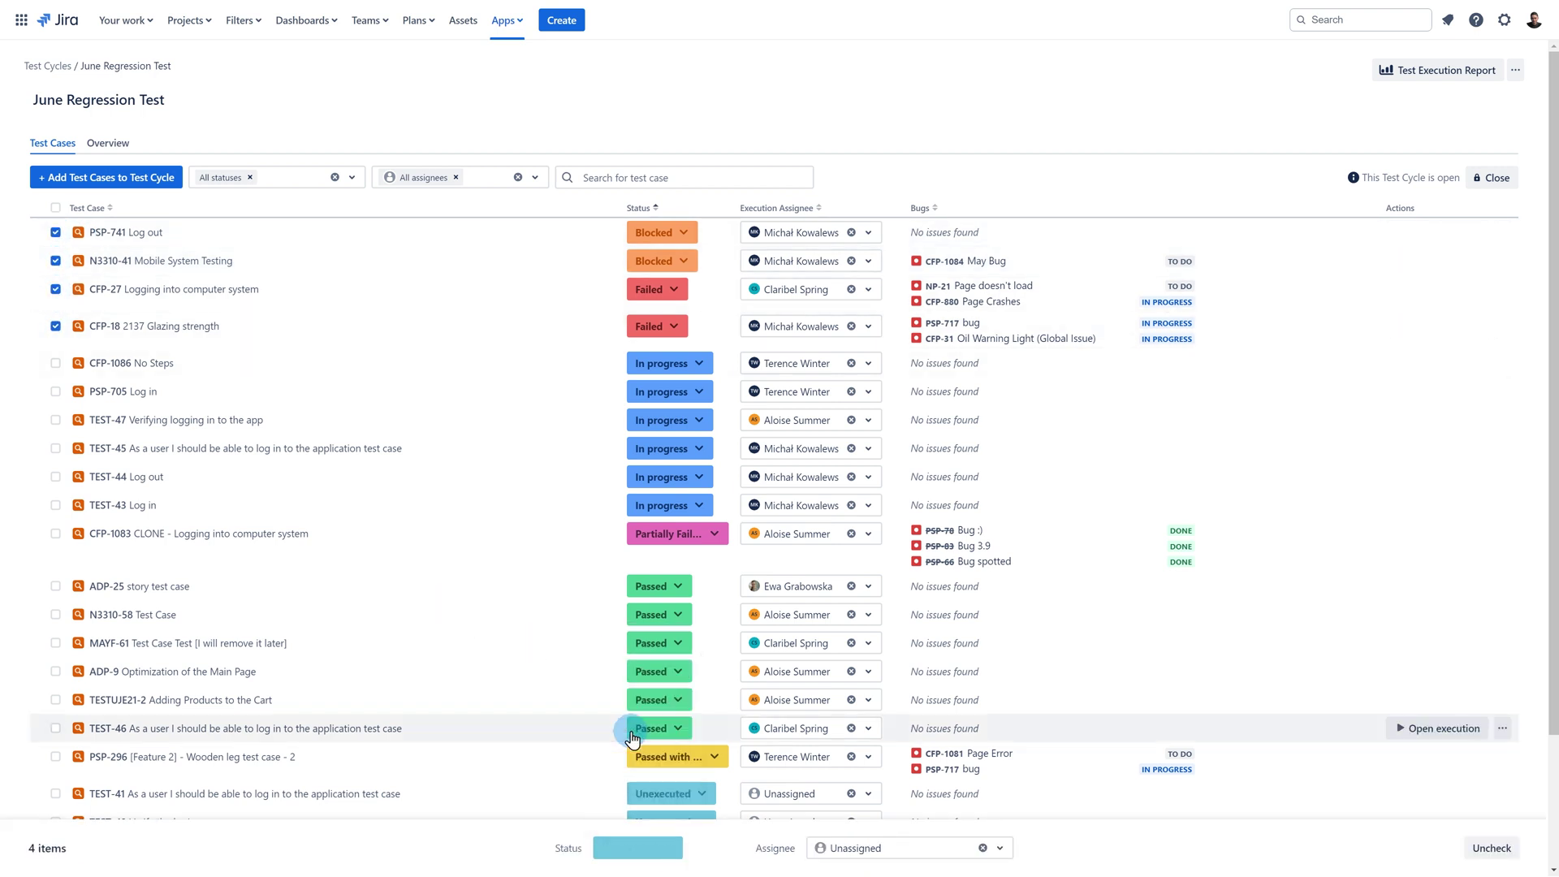
click(869, 848)
click(828, 810)
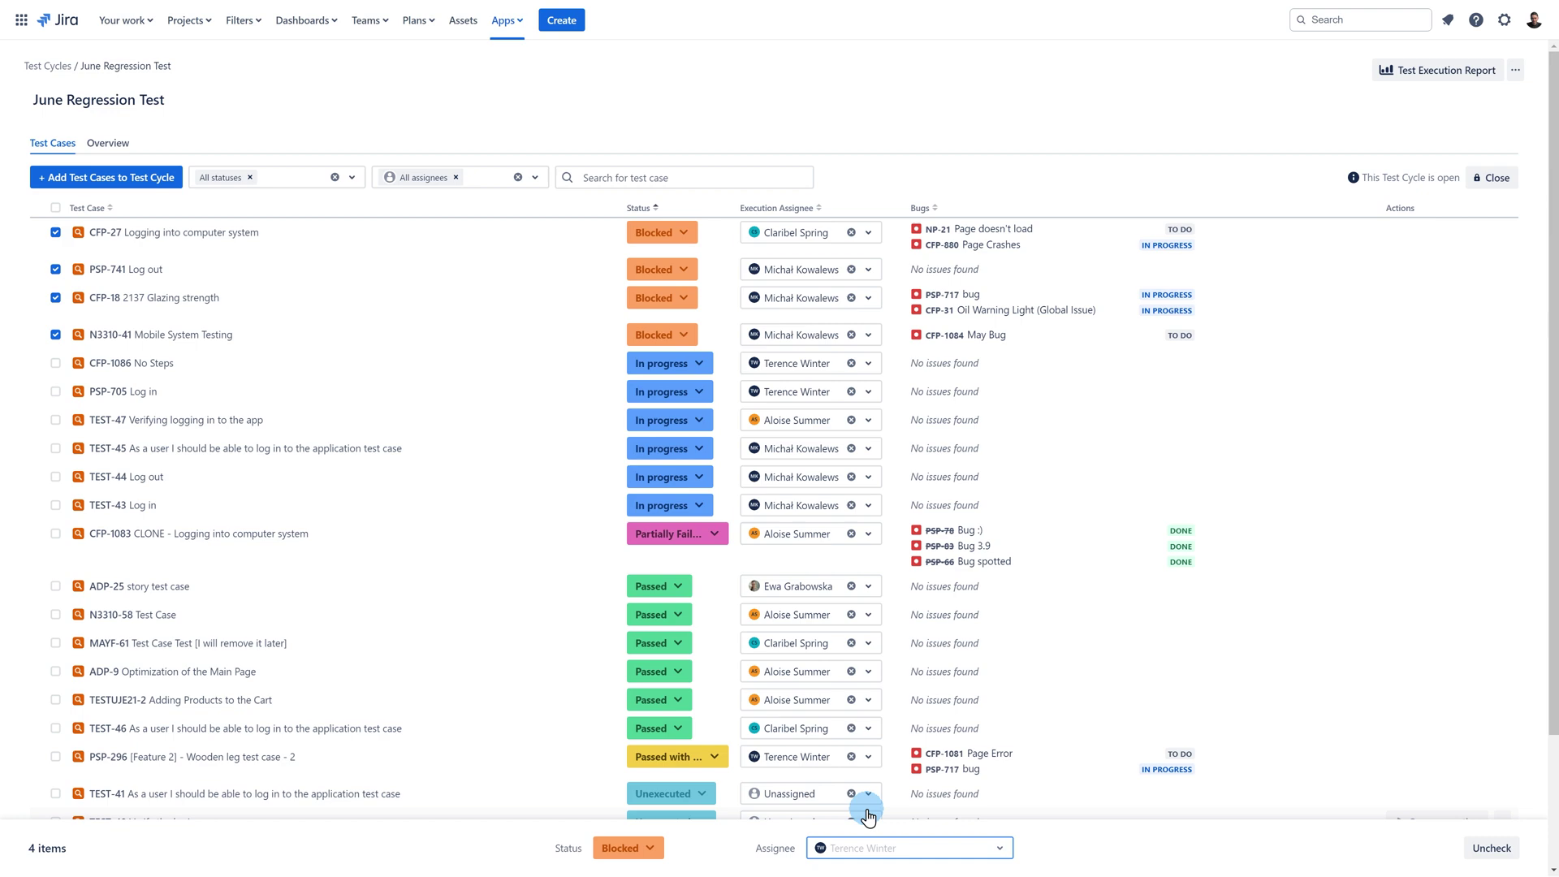
click(1491, 847)
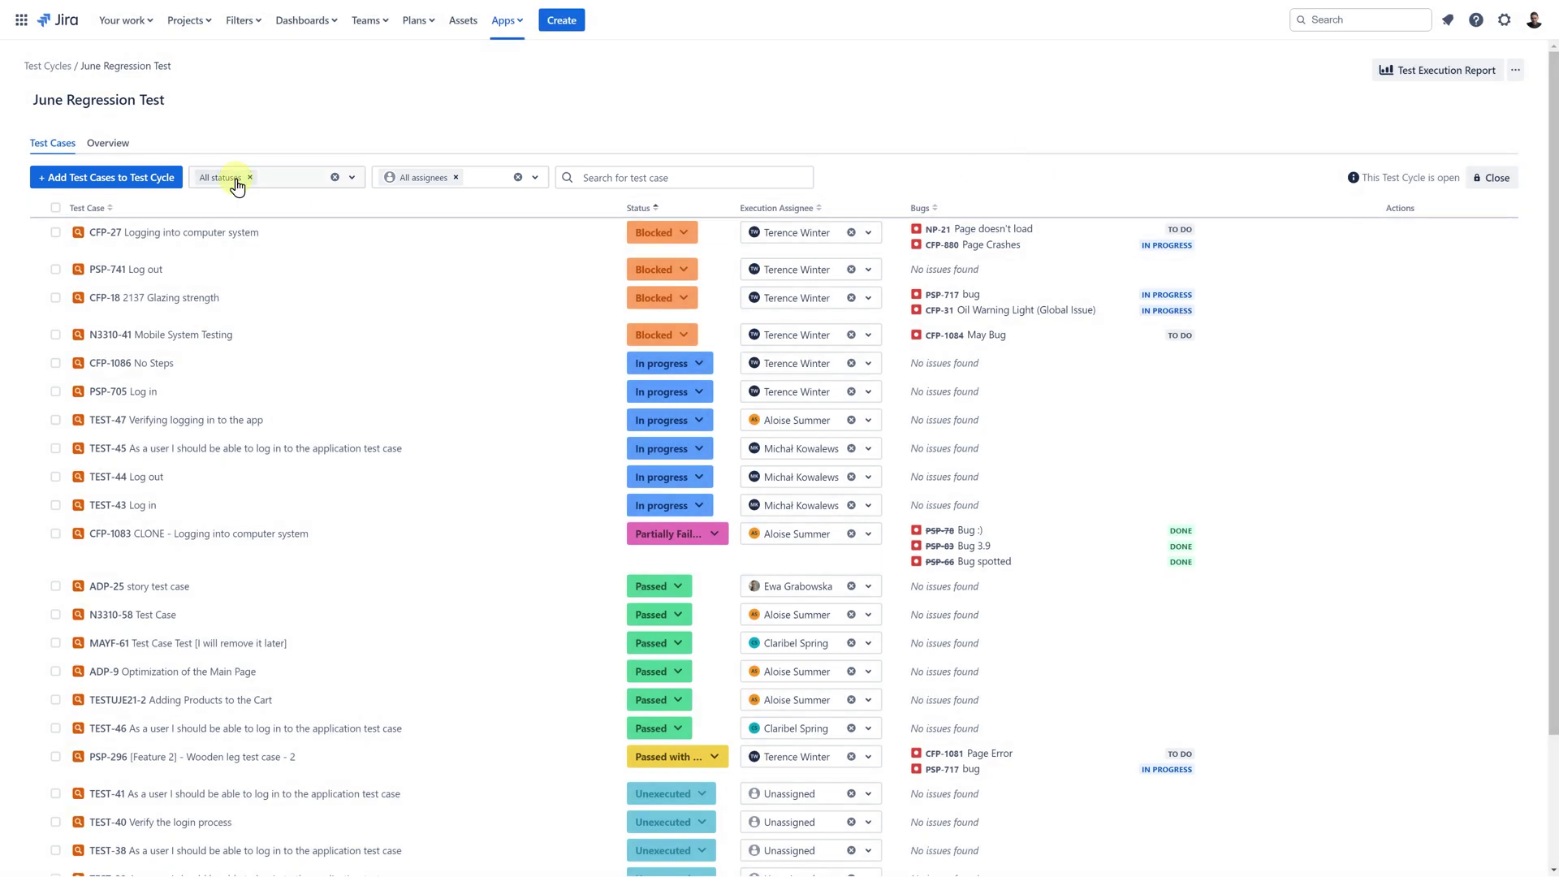
- Filter the list to Blocked cases for that tester, then clear the filters to show every case
click(237, 185)
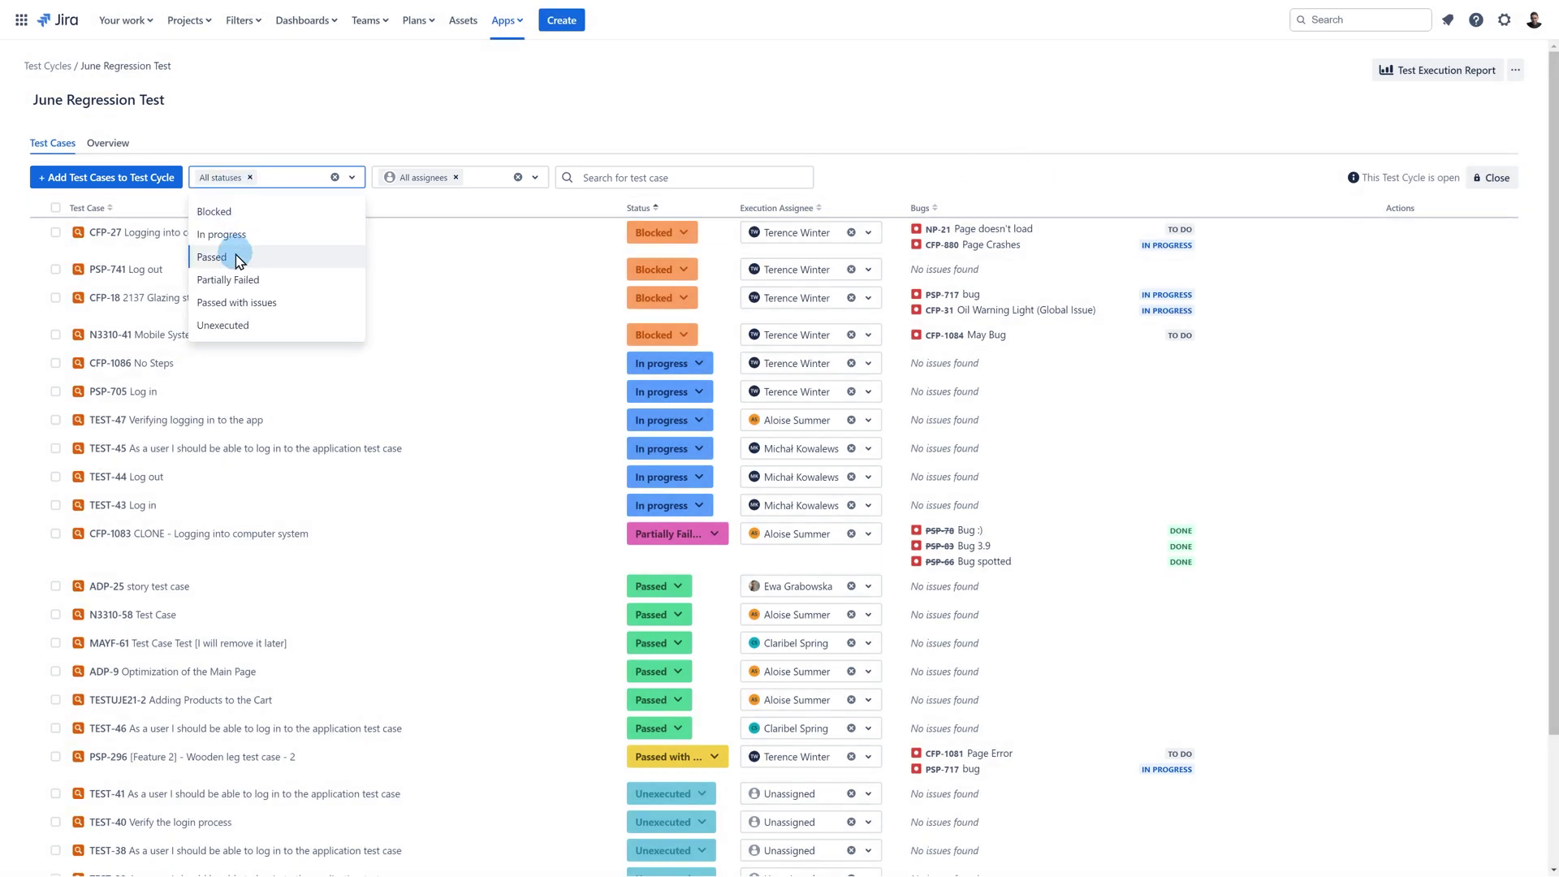
click(226, 210)
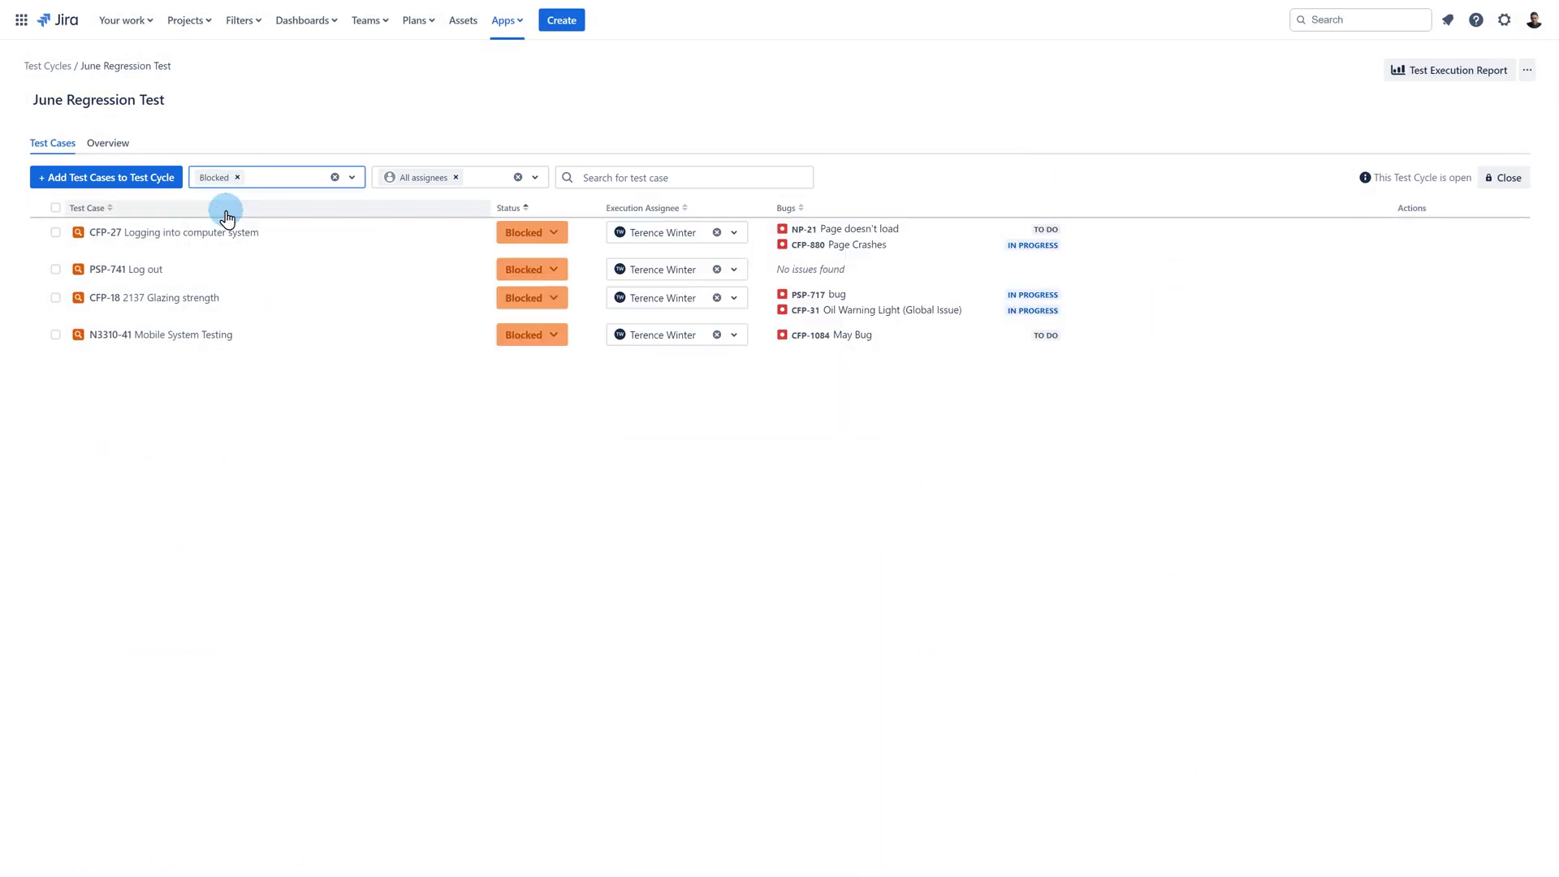
click(478, 179)
click(461, 211)
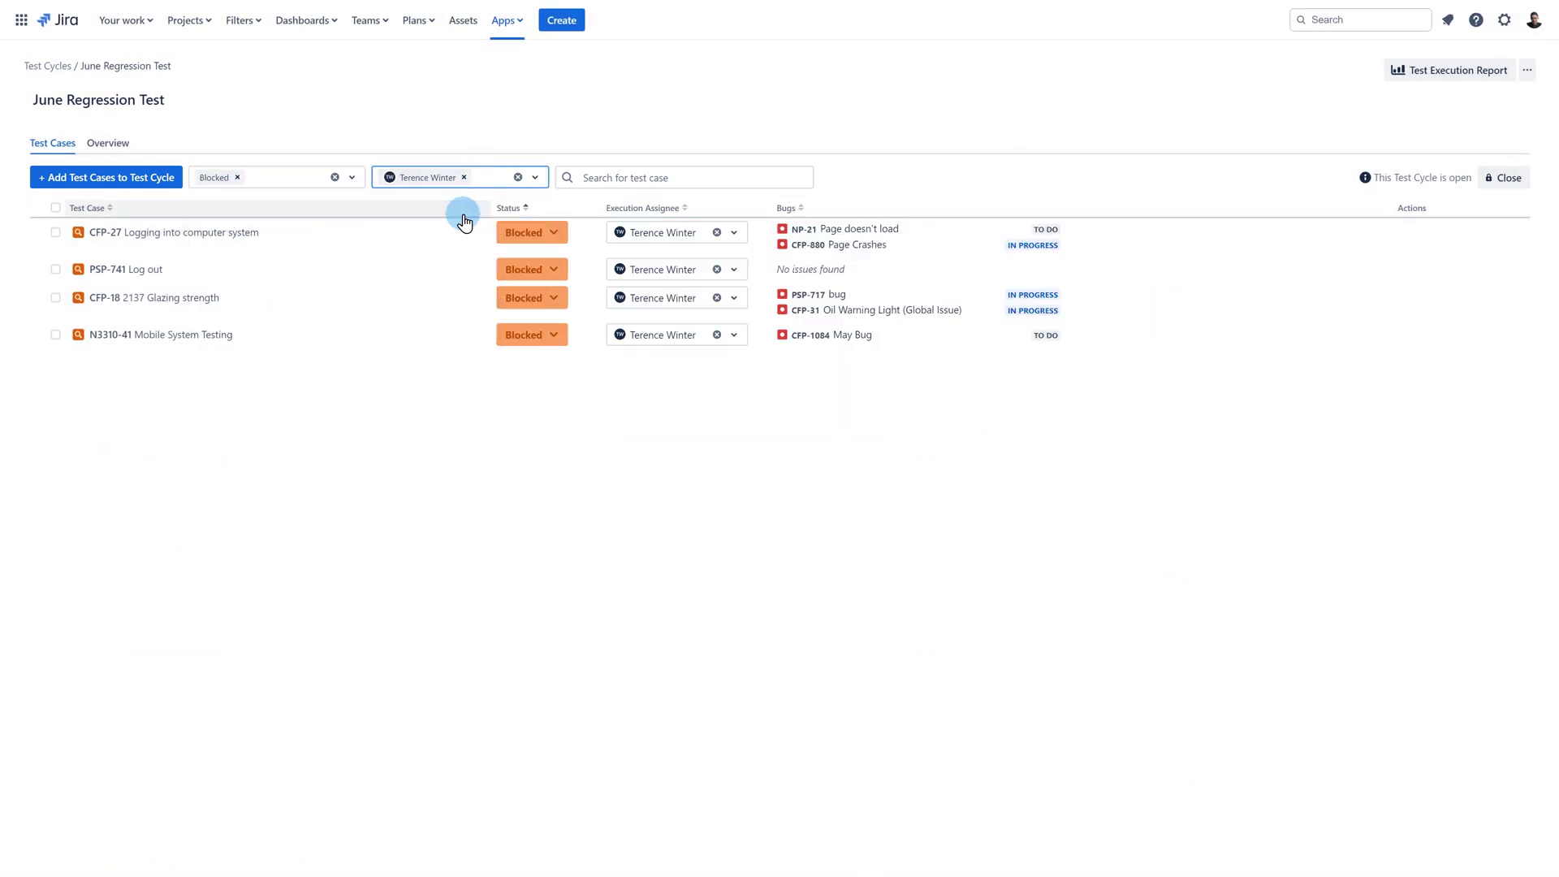
click(628, 178)
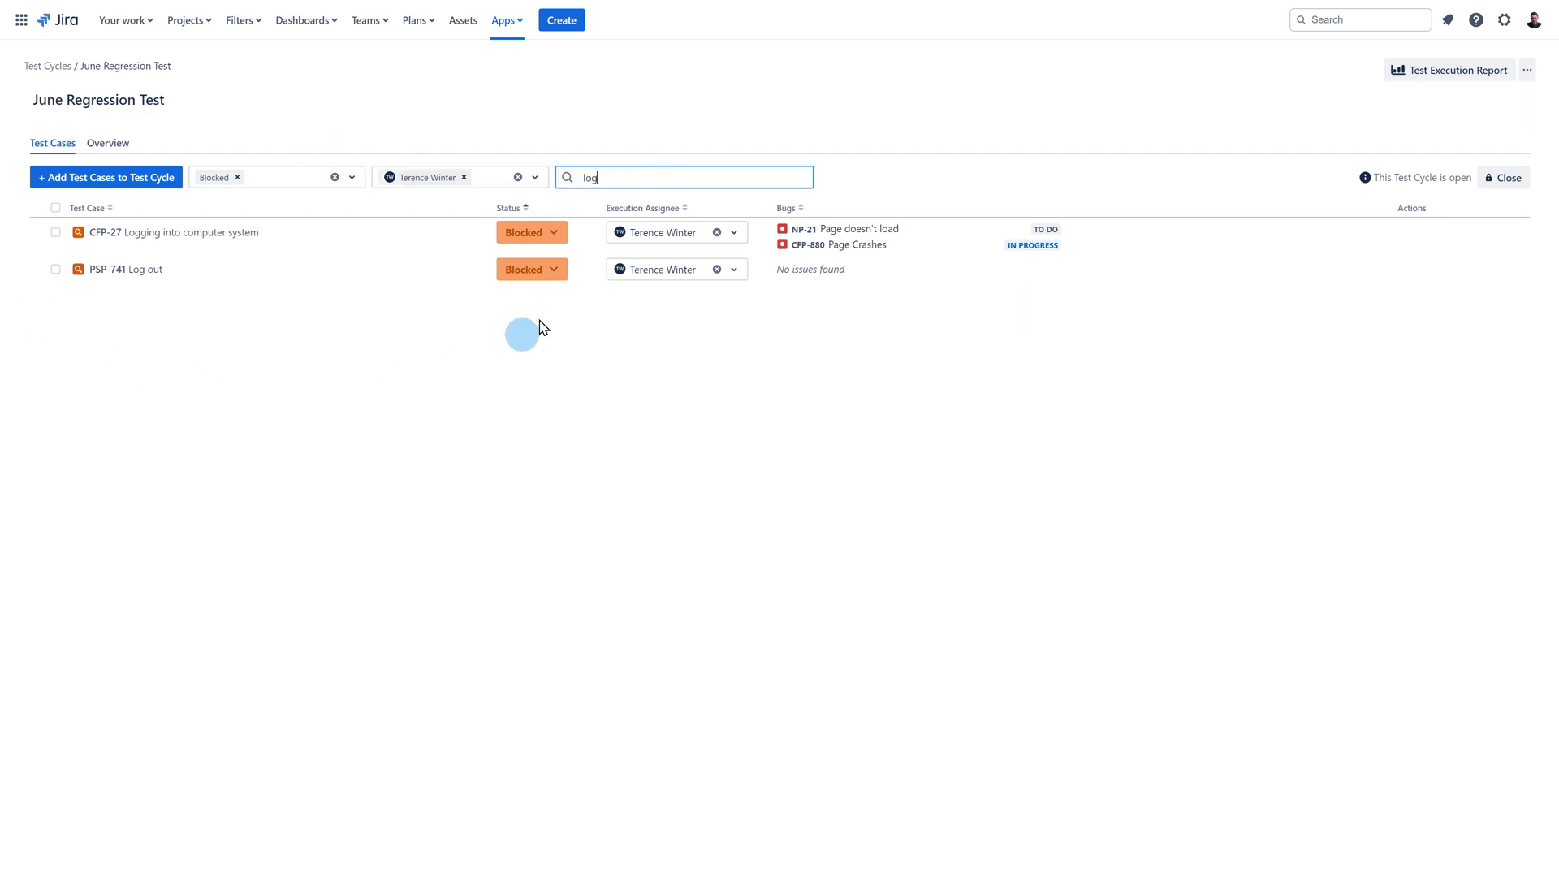
click(463, 177)
click(619, 177)
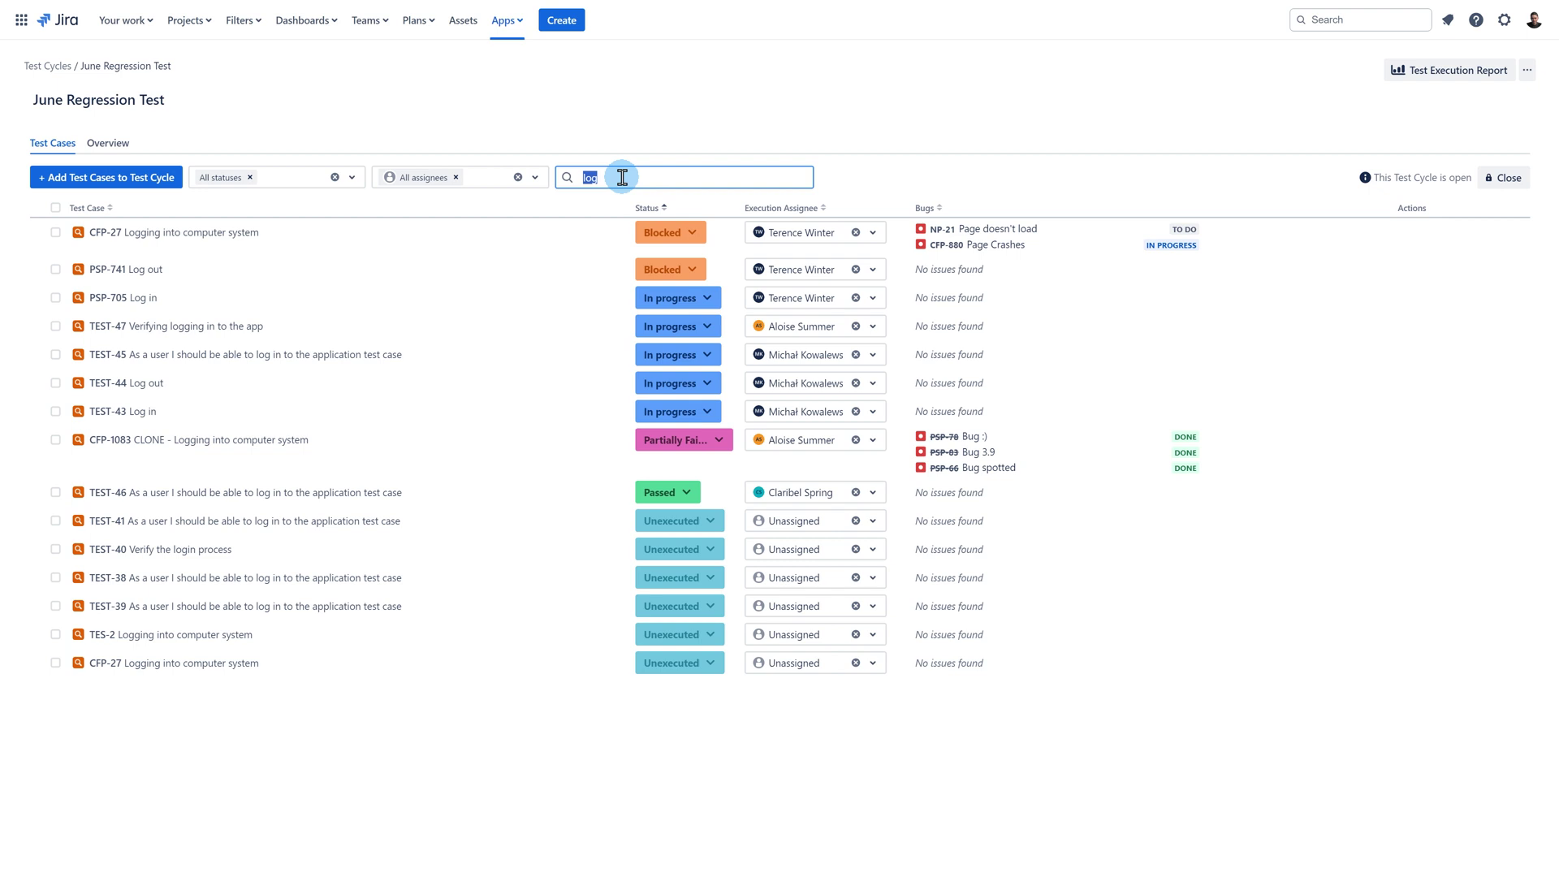
click(895, 146)
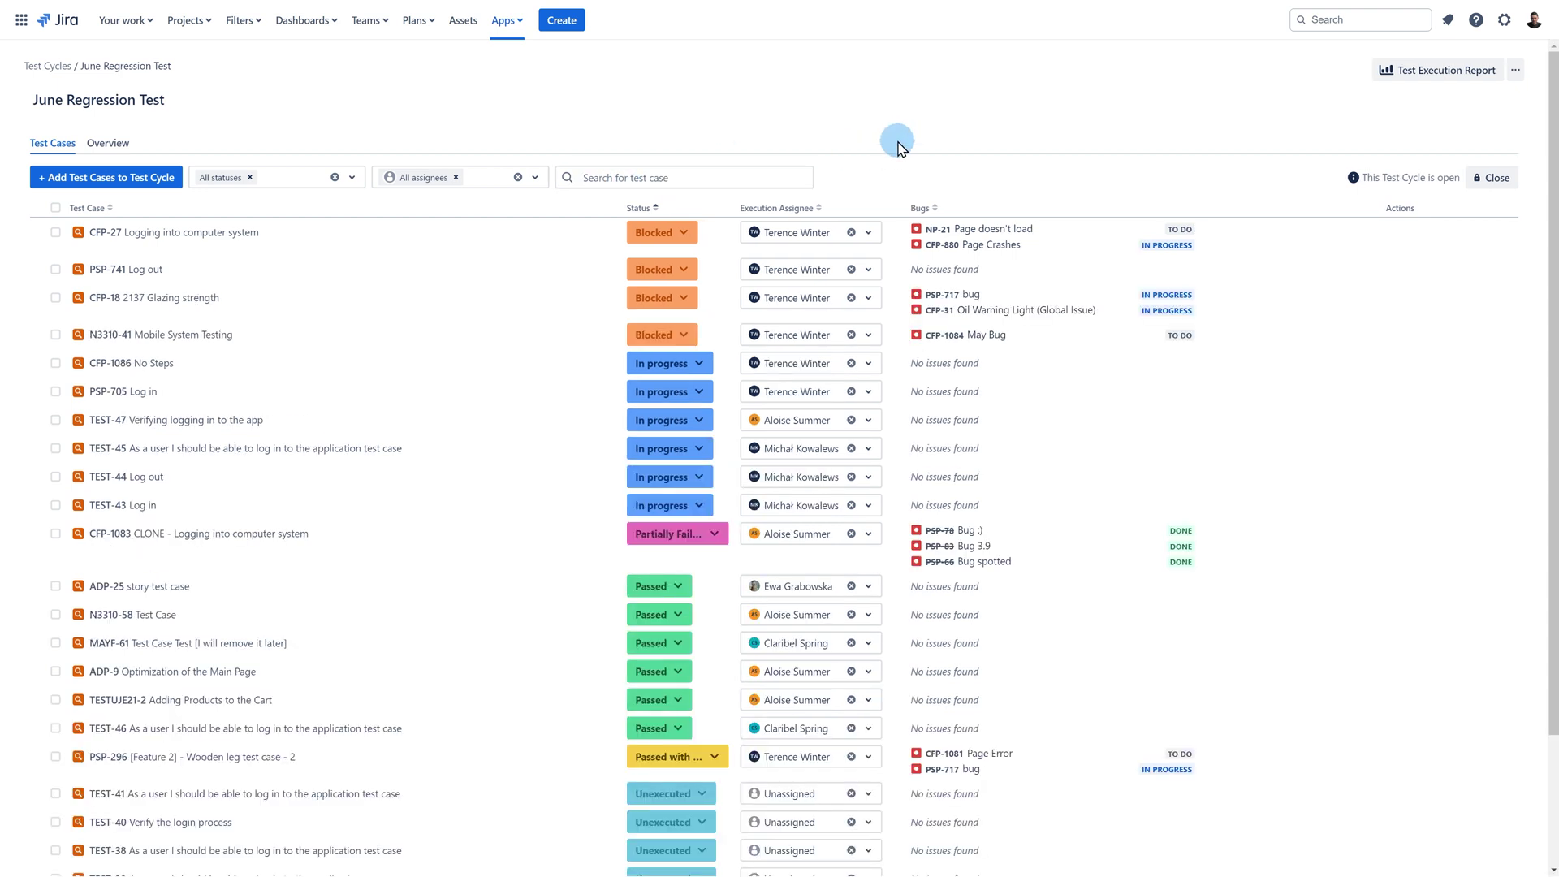
- On the cycle Overview, keep the version as No version and set the description to 'Hi!'
click(105, 144)
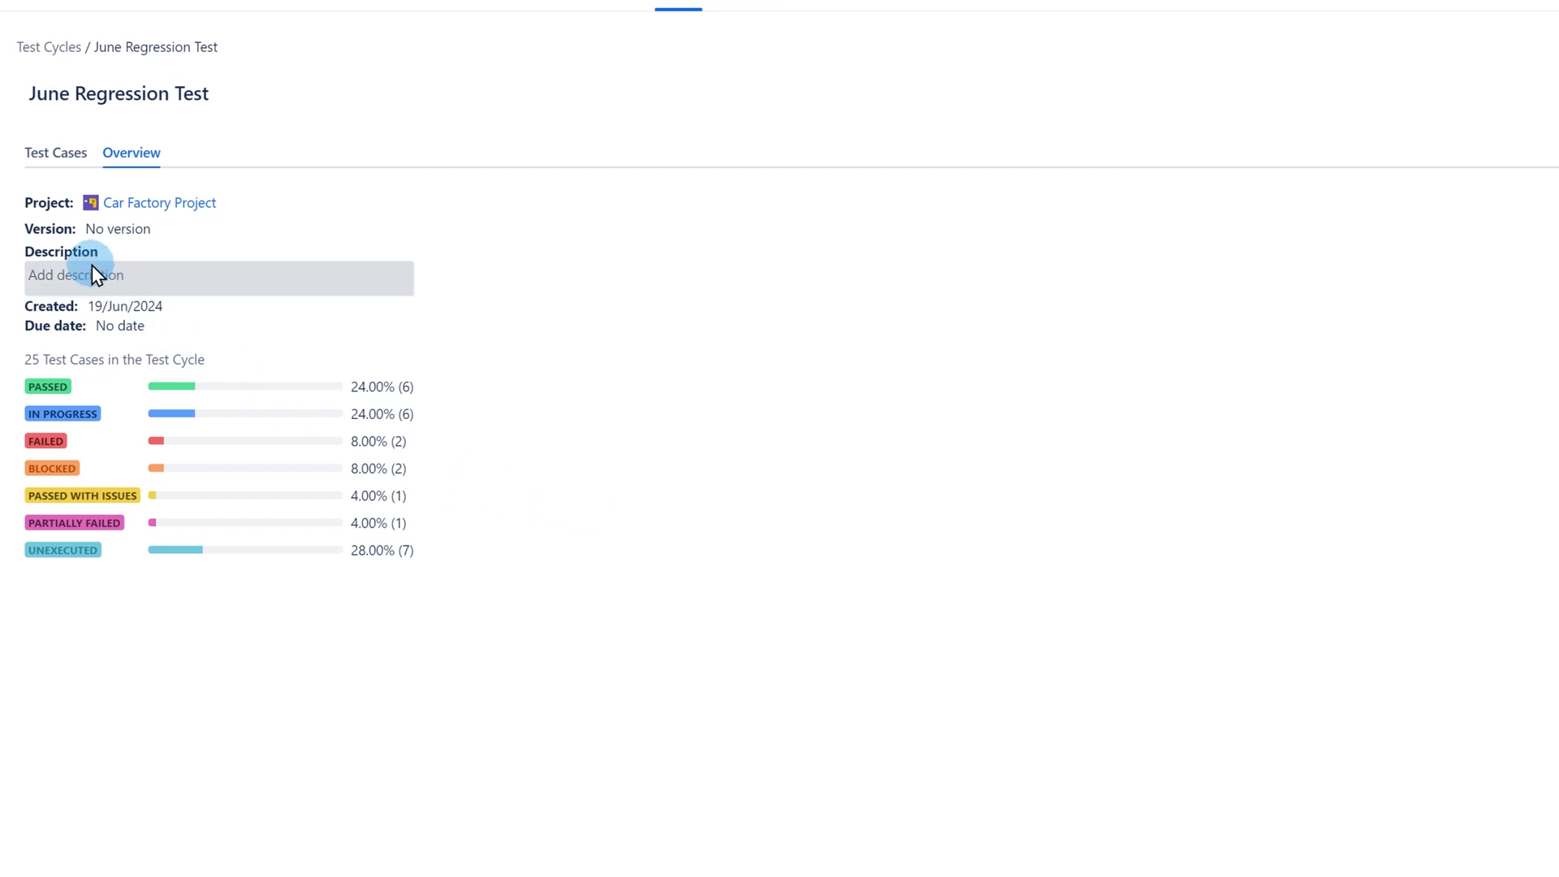
click(169, 240)
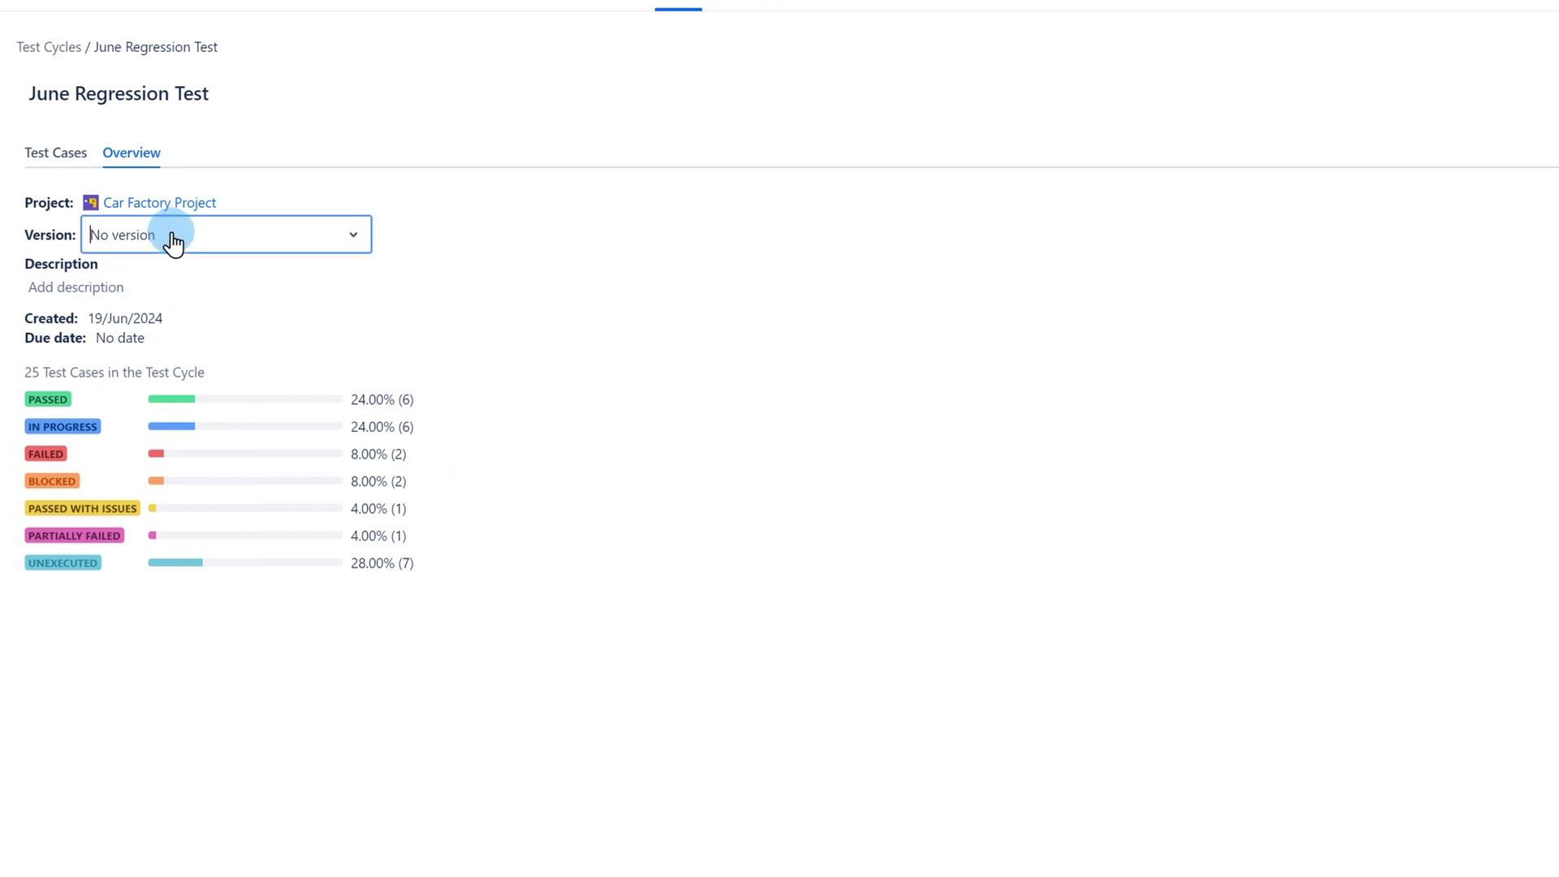
click(163, 256)
click(109, 288)
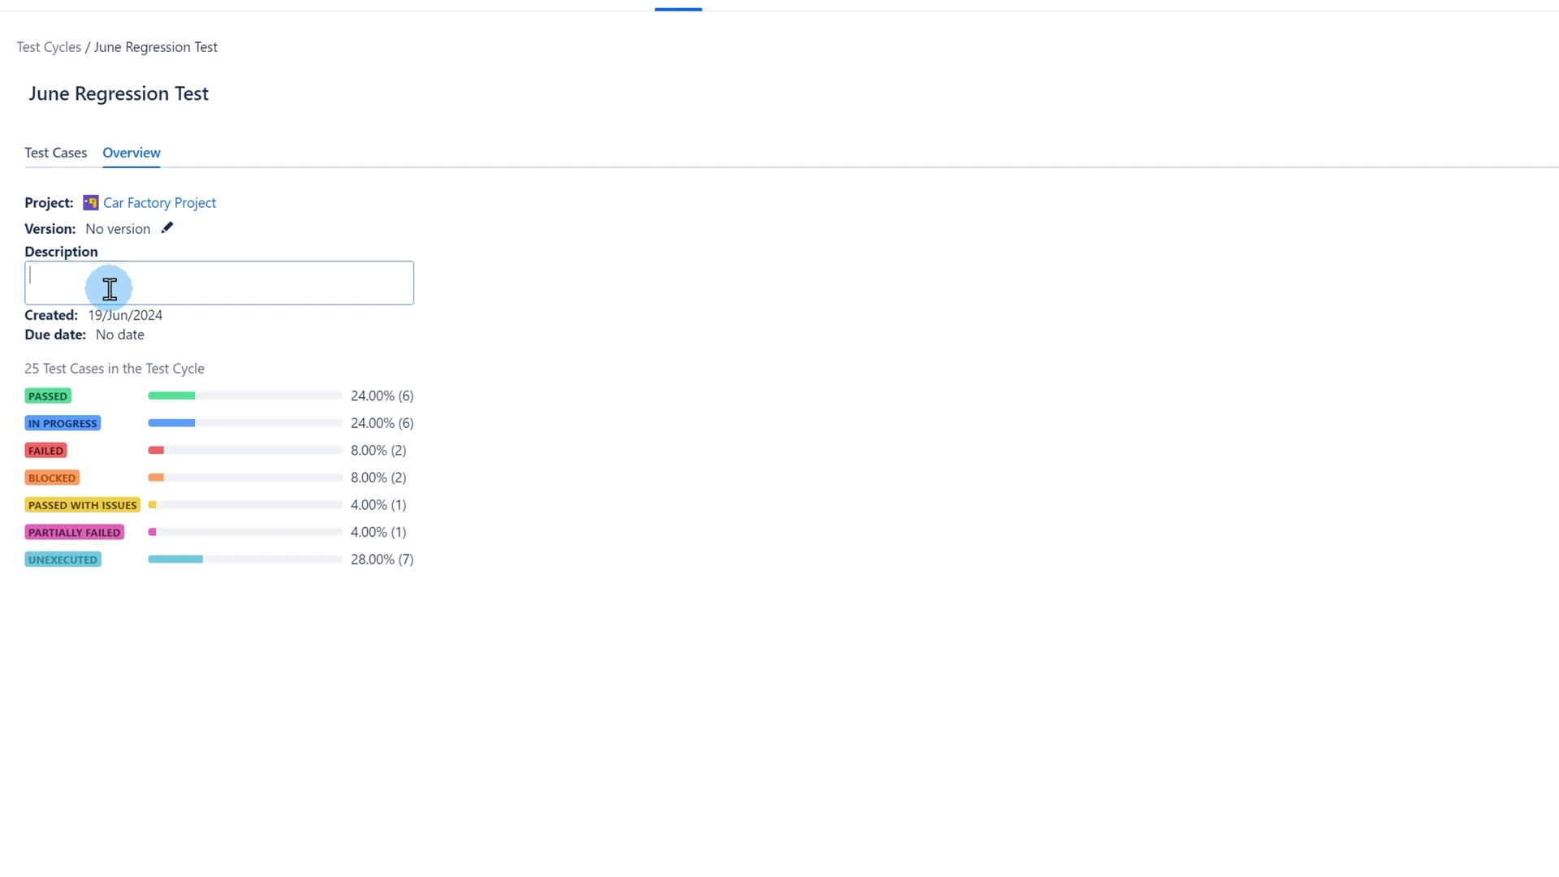
text(Hi!)
click(107, 699)
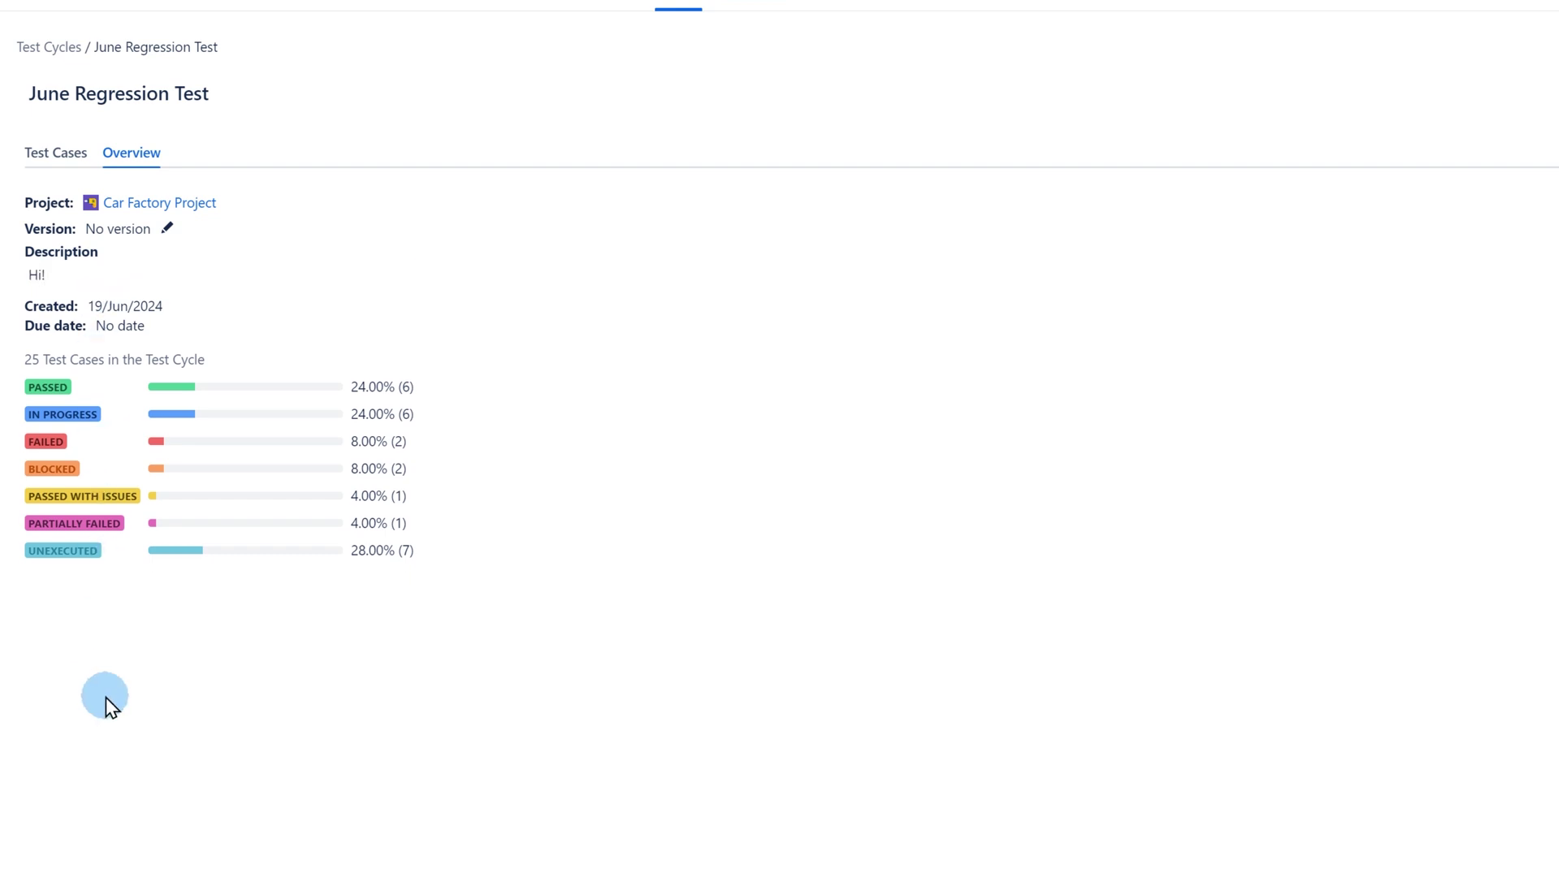
- Rename the cycle to 'June Regression Test New One'
click(261, 97)
text(New O)
text(ne)
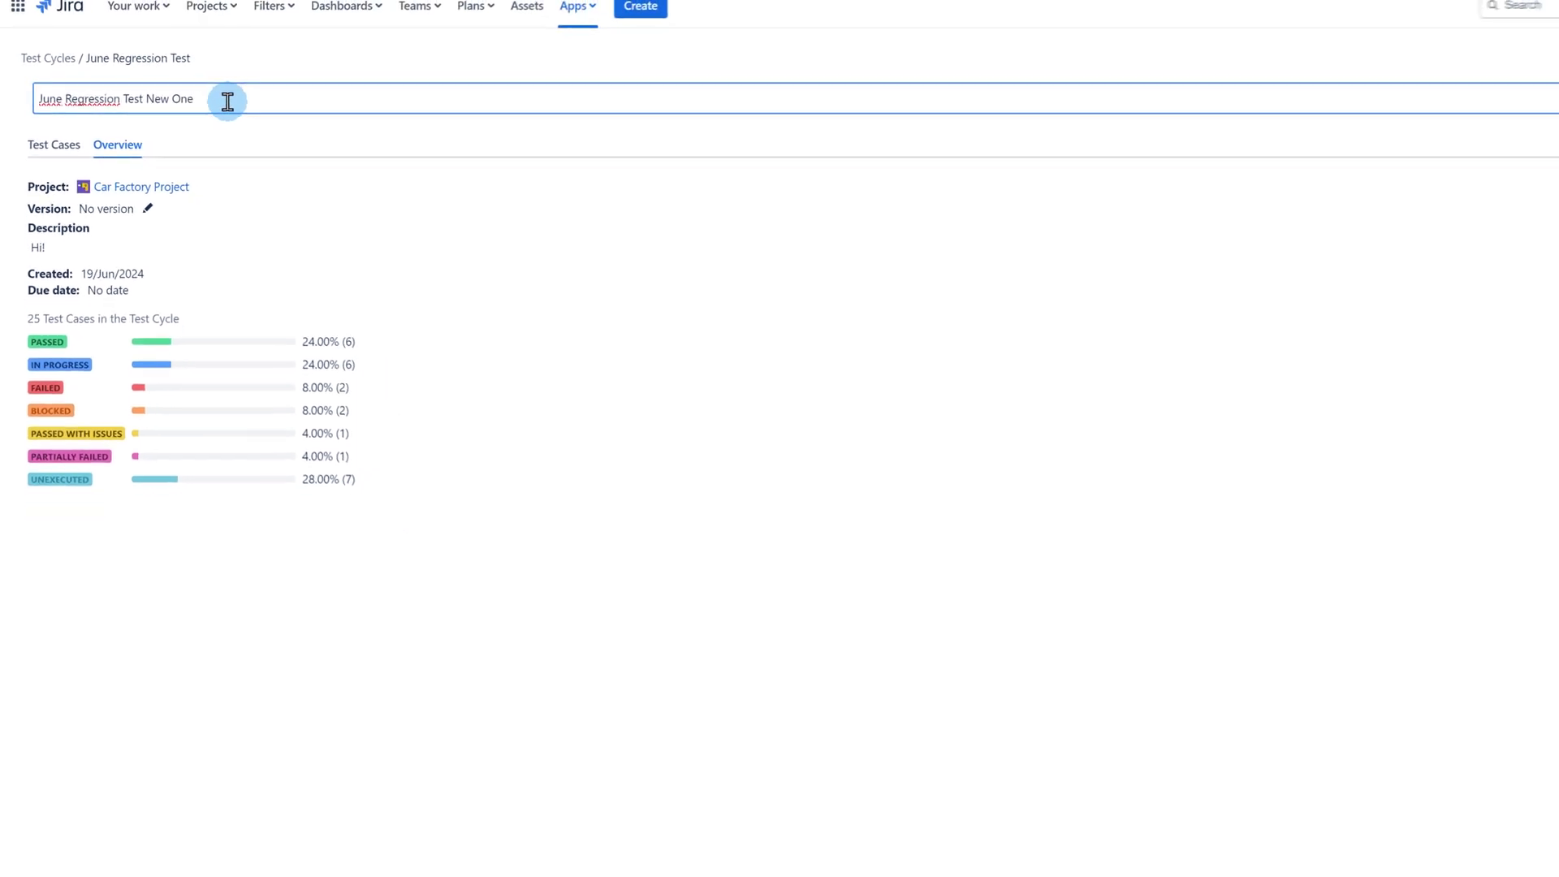
click(43, 662)
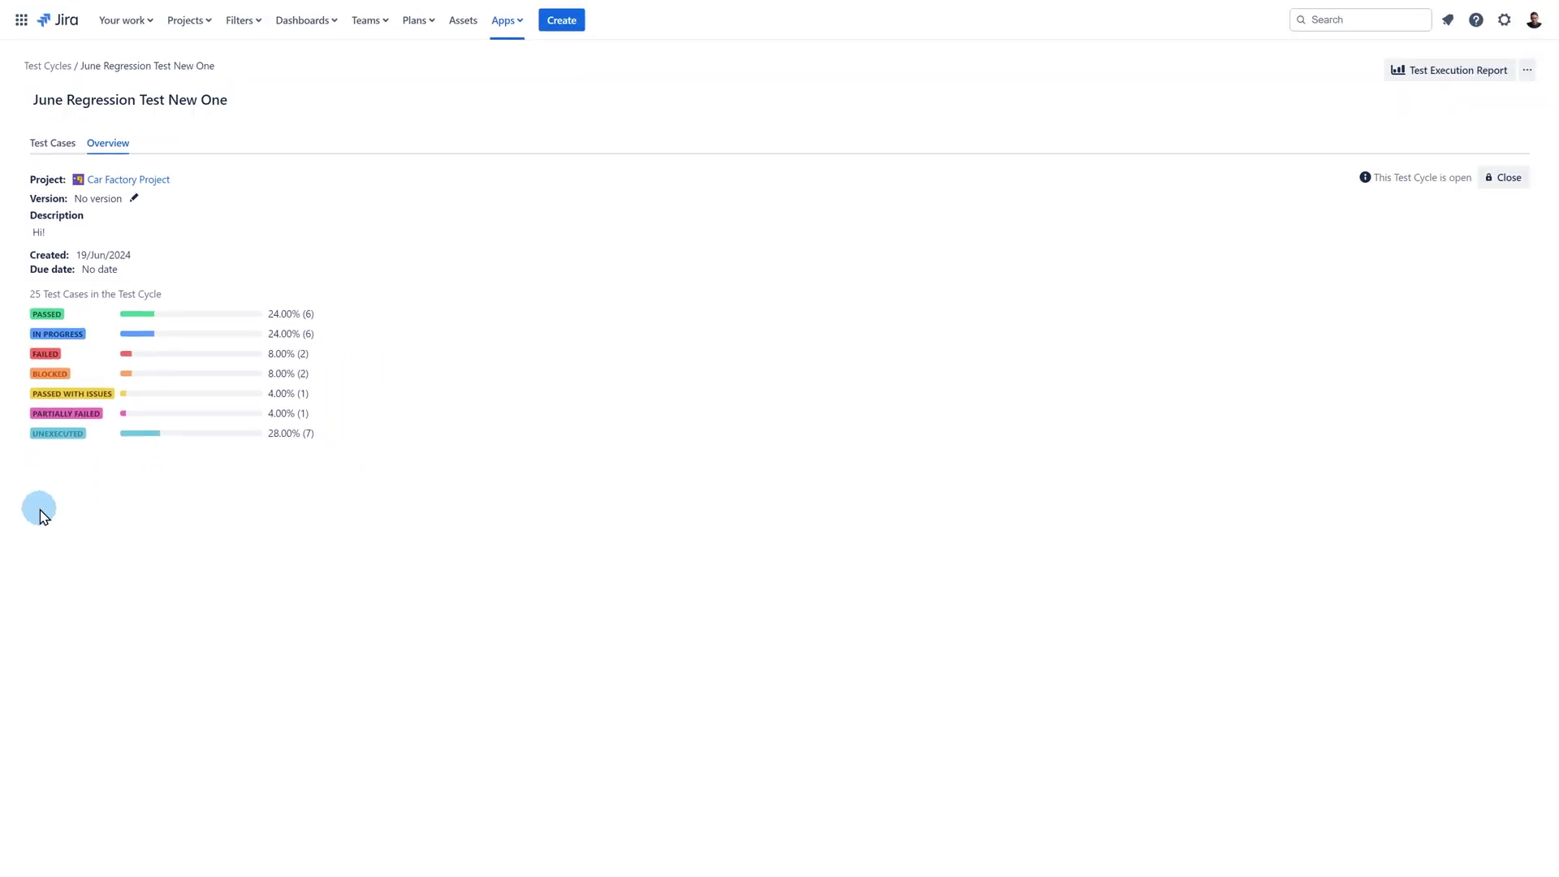
- Look at the cycle's clone and delete options, then open the CFP-27 test case execution
click(1527, 71)
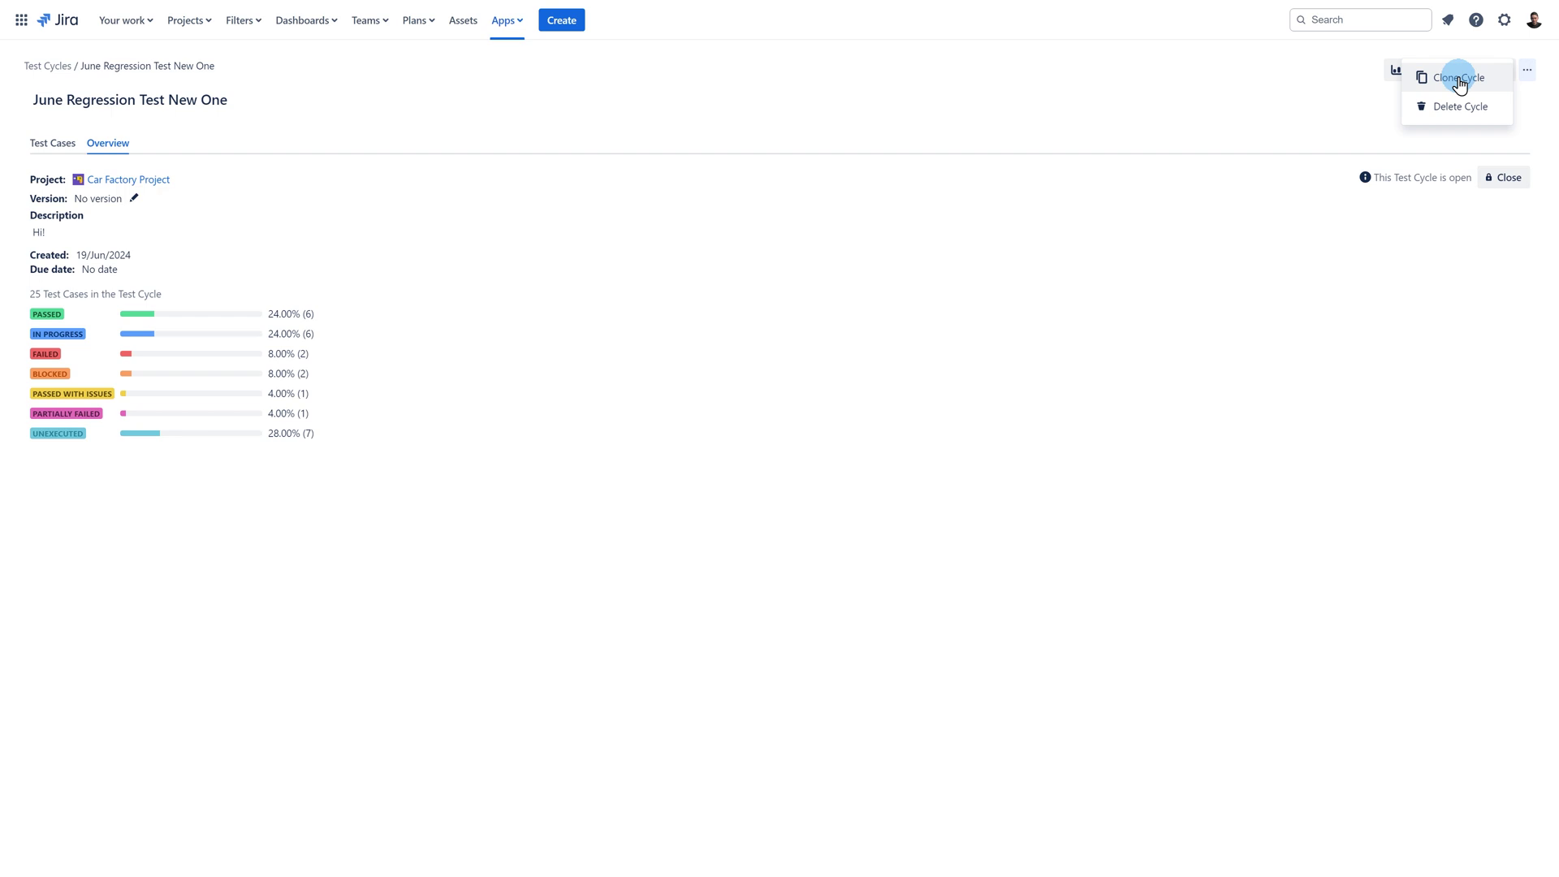
click(1368, 123)
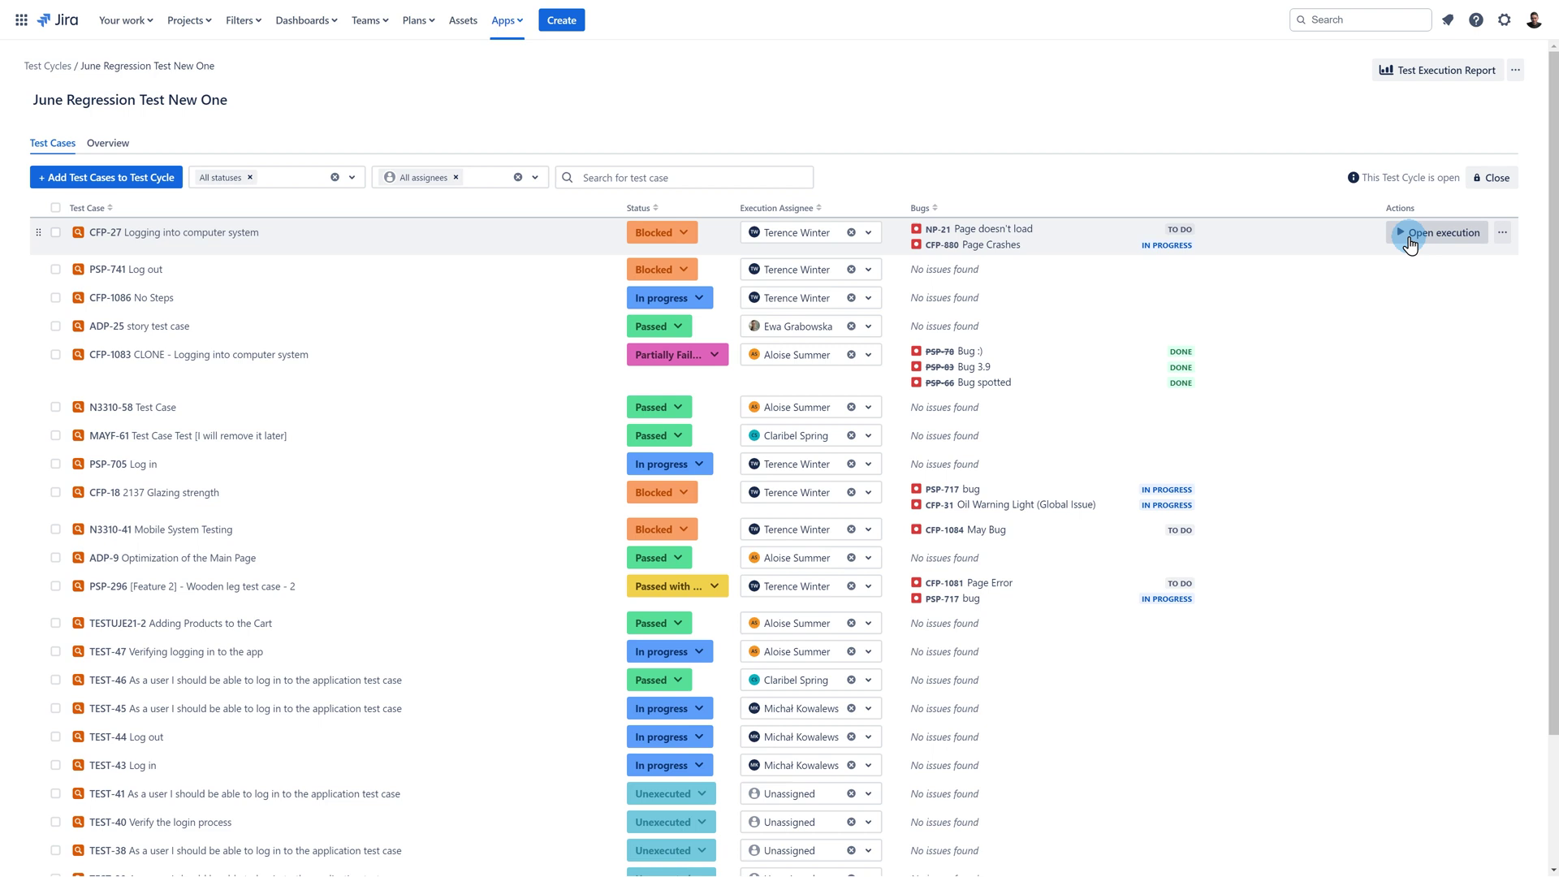
click(1410, 242)
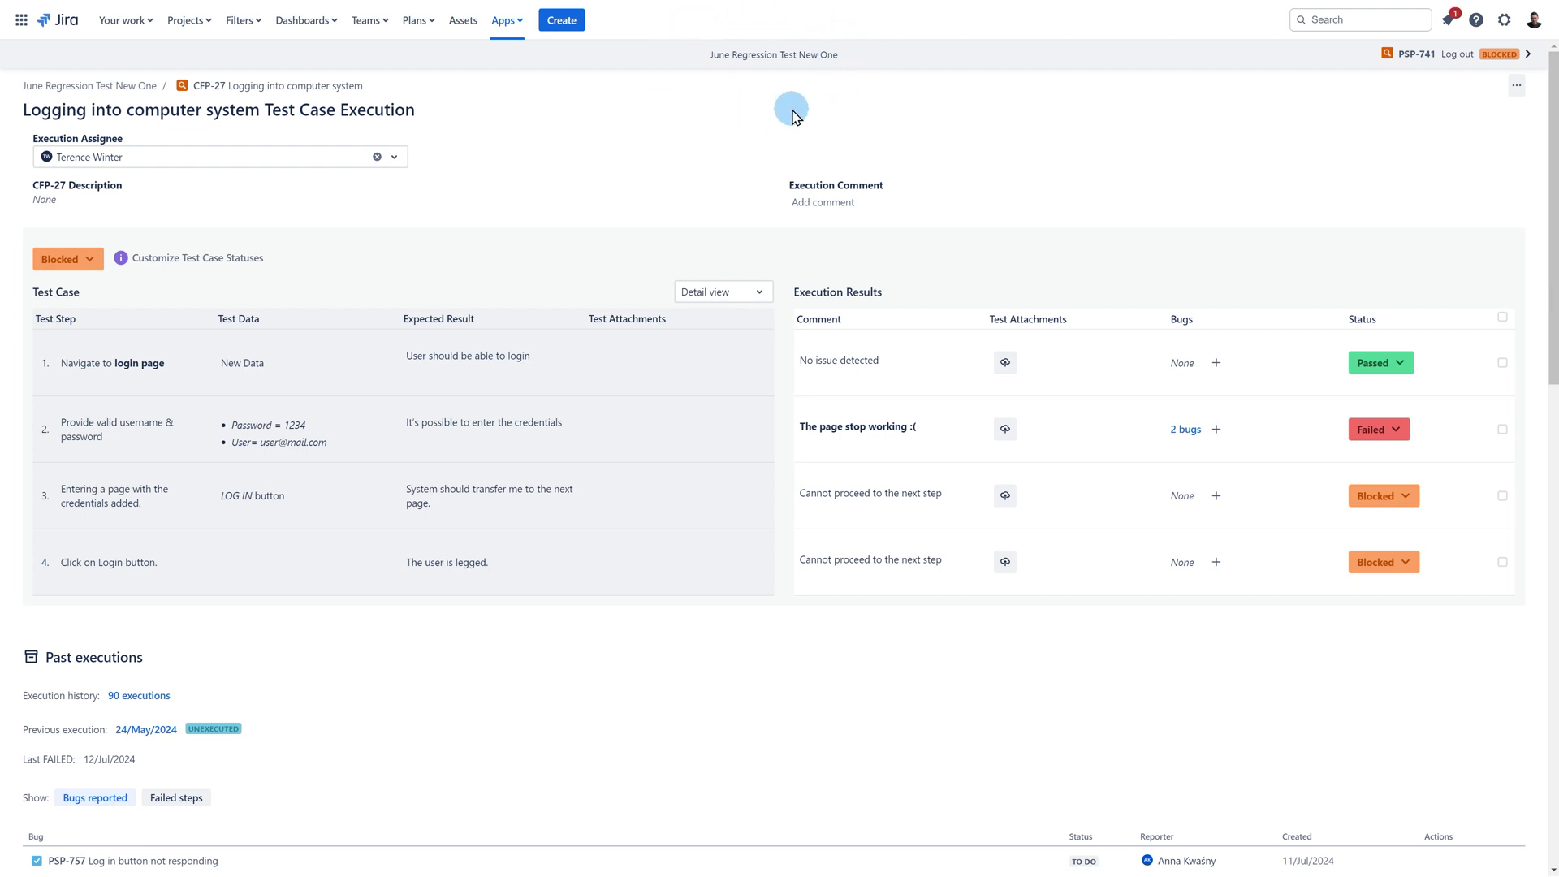
- Jump to the PSP-741 Log out test case execution from the navigator
click(1417, 54)
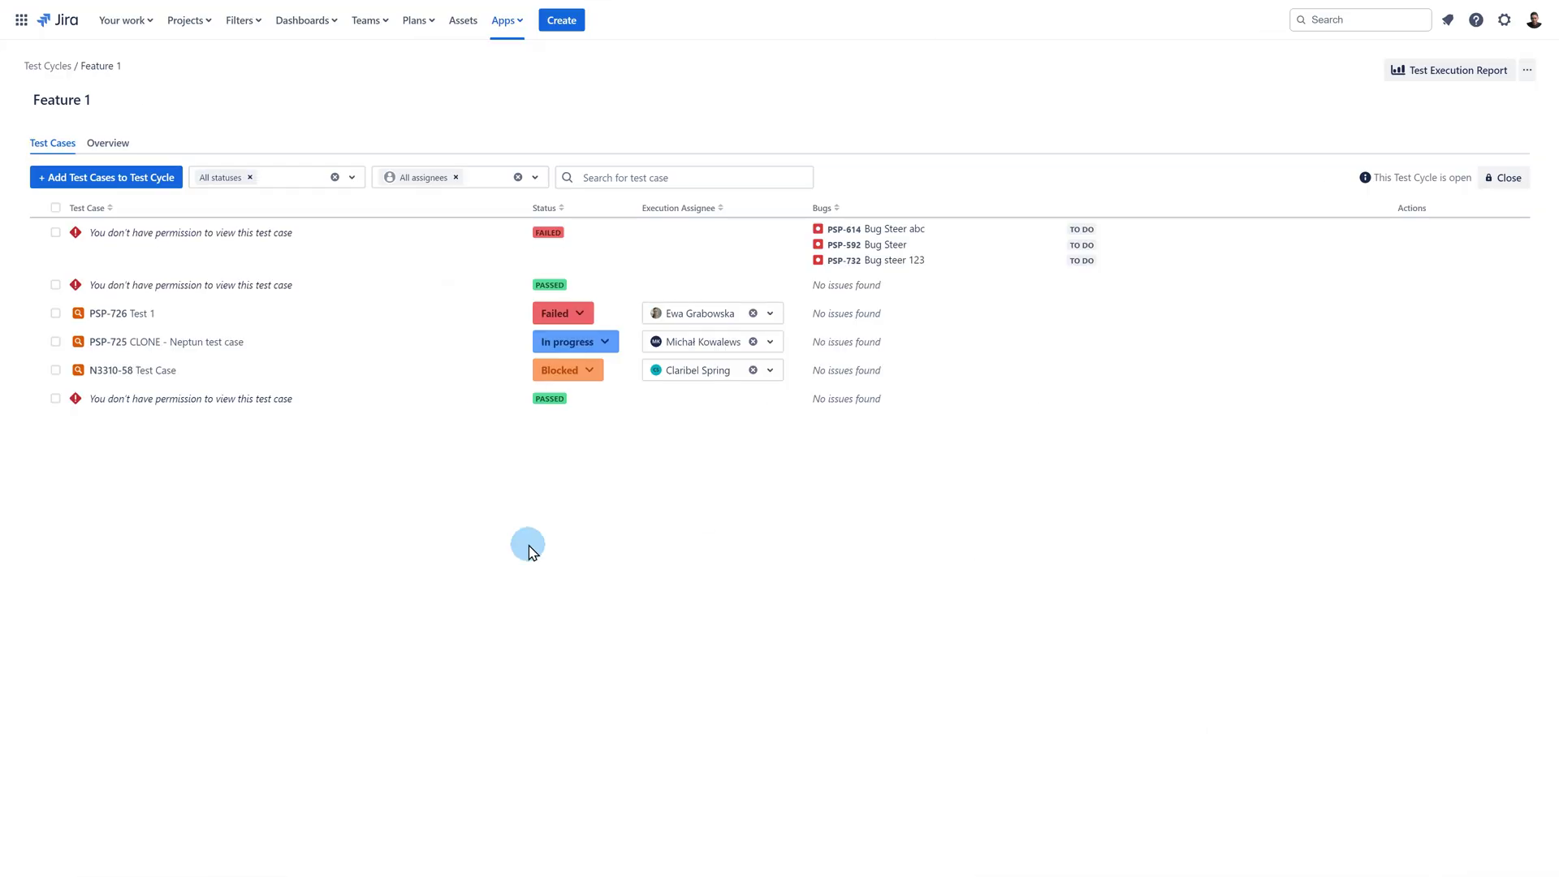
- Highlight the no-permission notice on a Feature 1 test case, then click away to clear it
triple_click(257, 281)
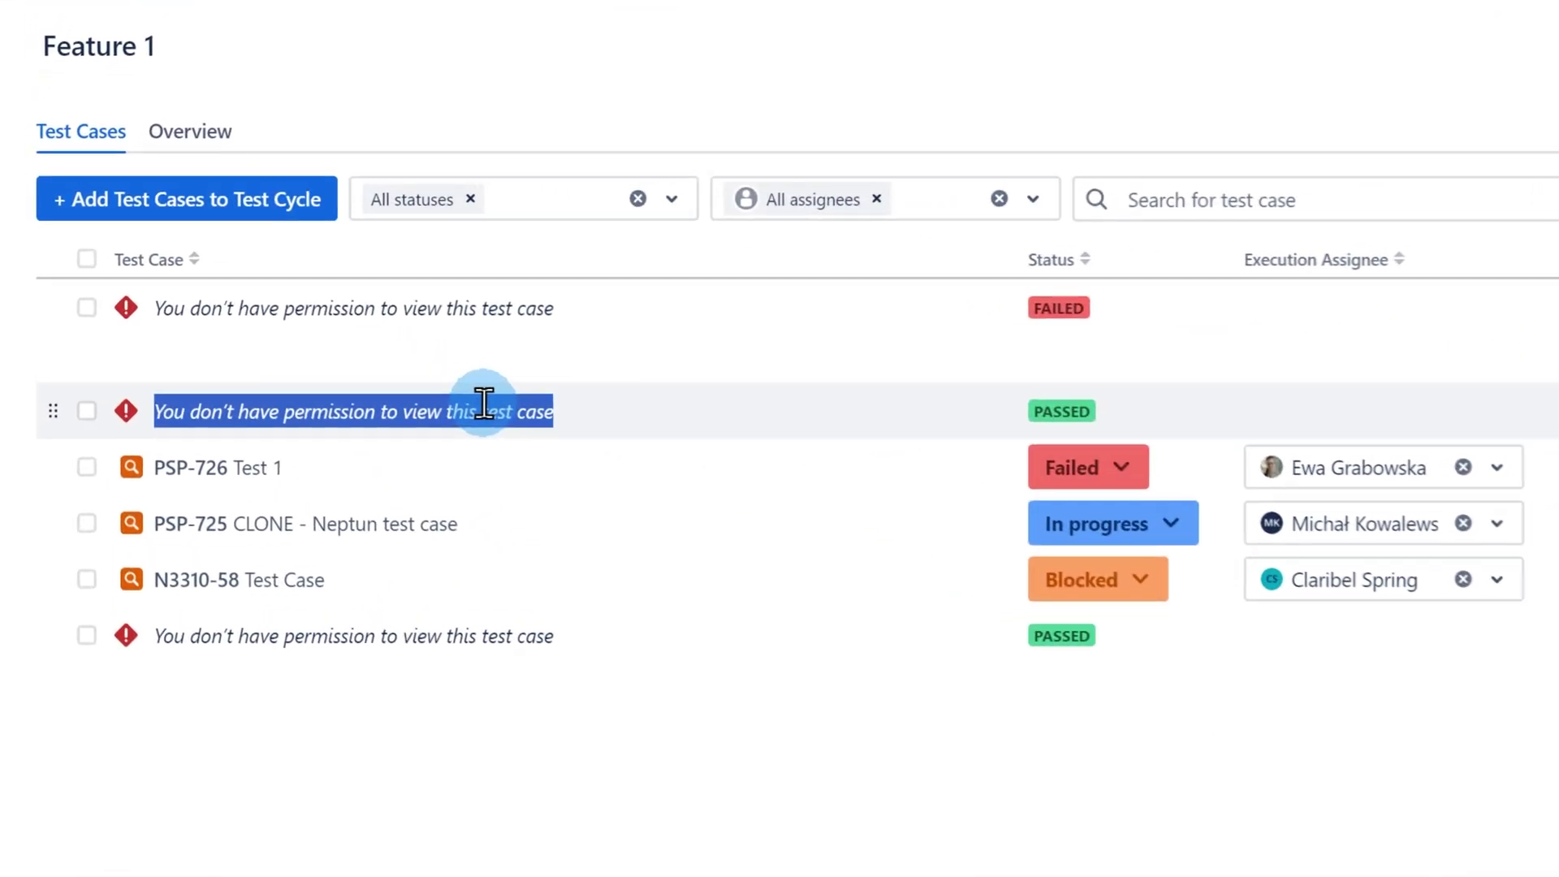
click(578, 803)
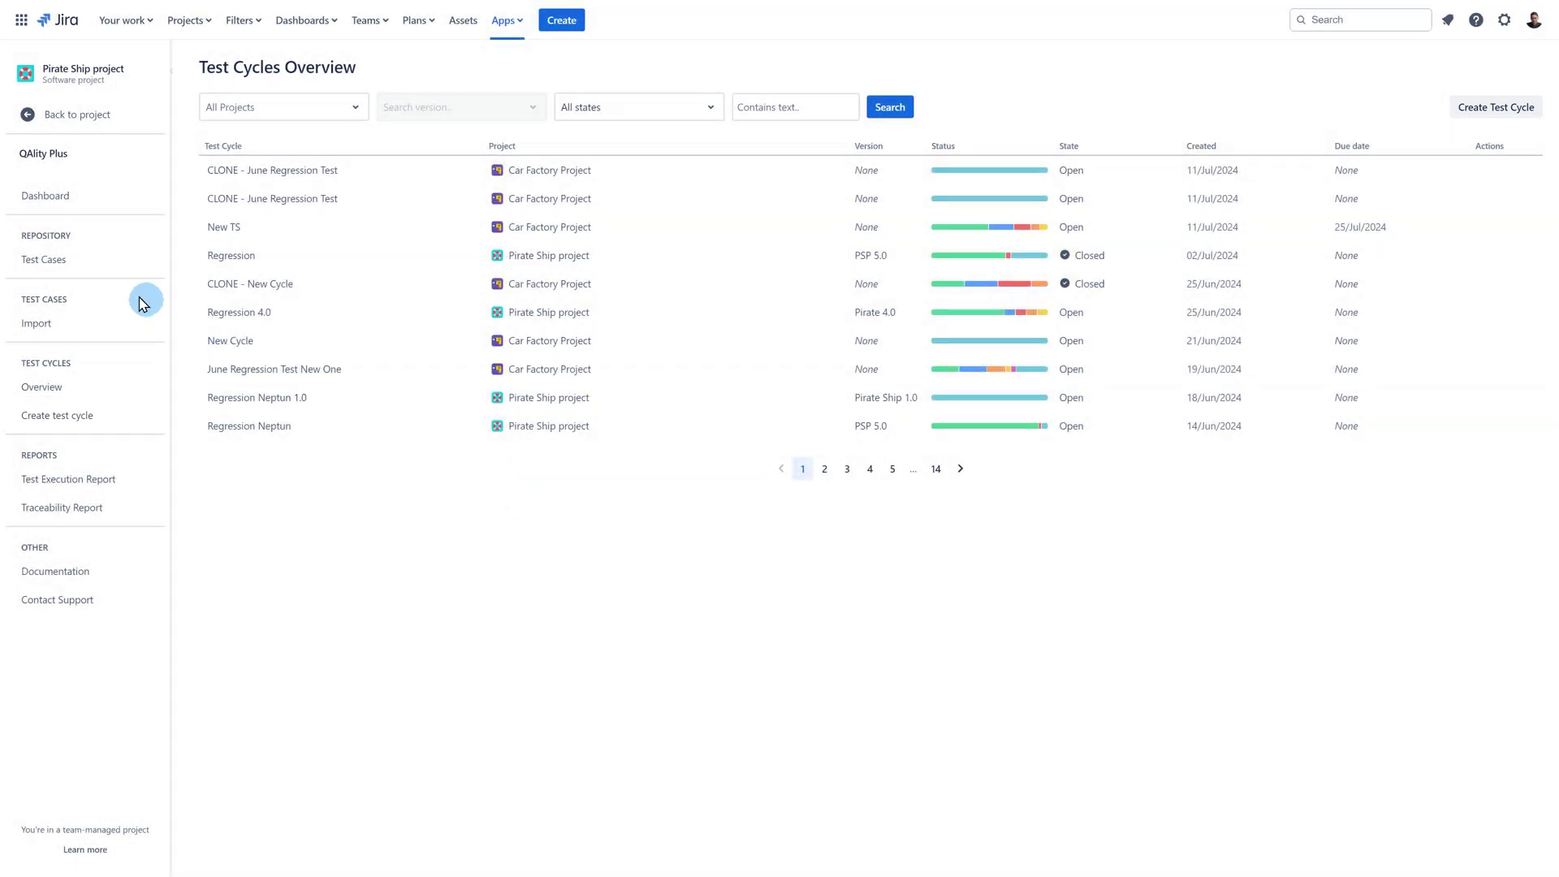
- Select all ten Example Folder 2 test cases for a new cycle, cancel, then return to the cycles Overview
click(65, 261)
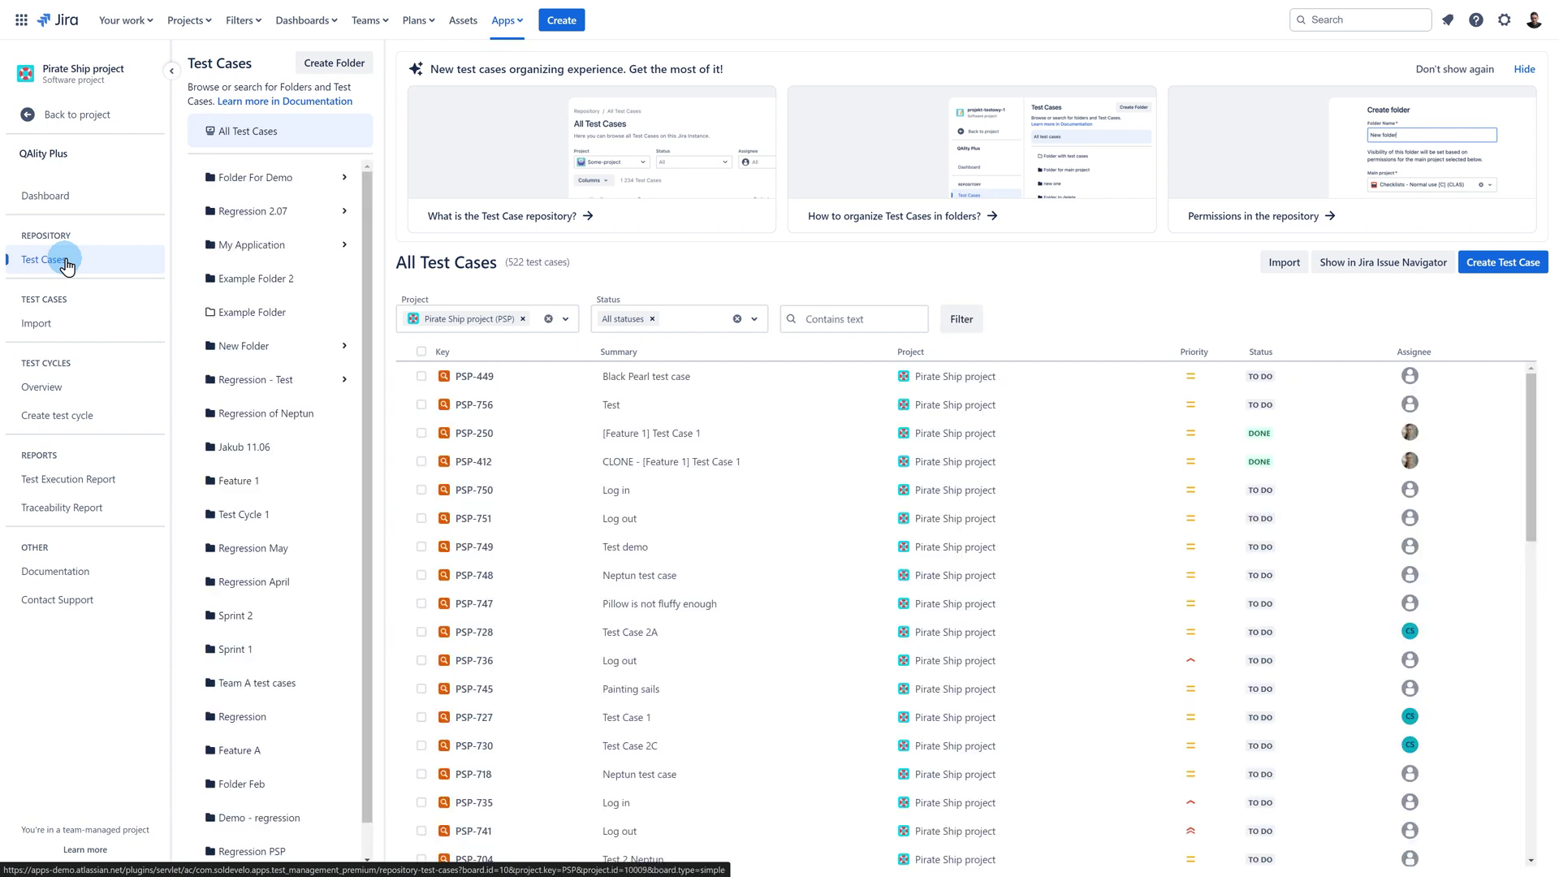
click(230, 282)
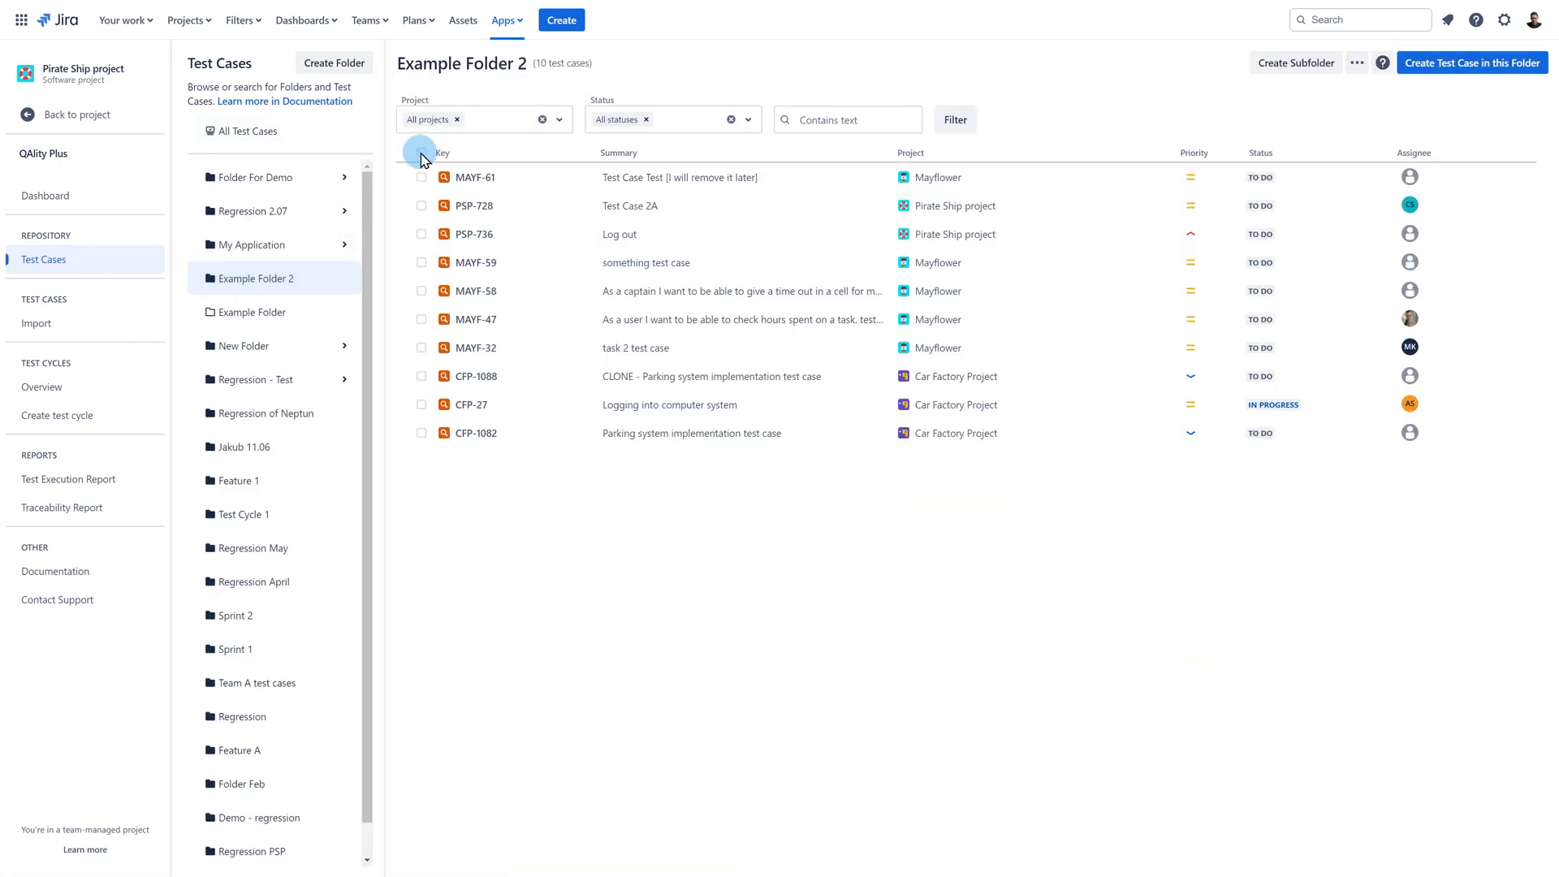
click(421, 152)
click(1466, 847)
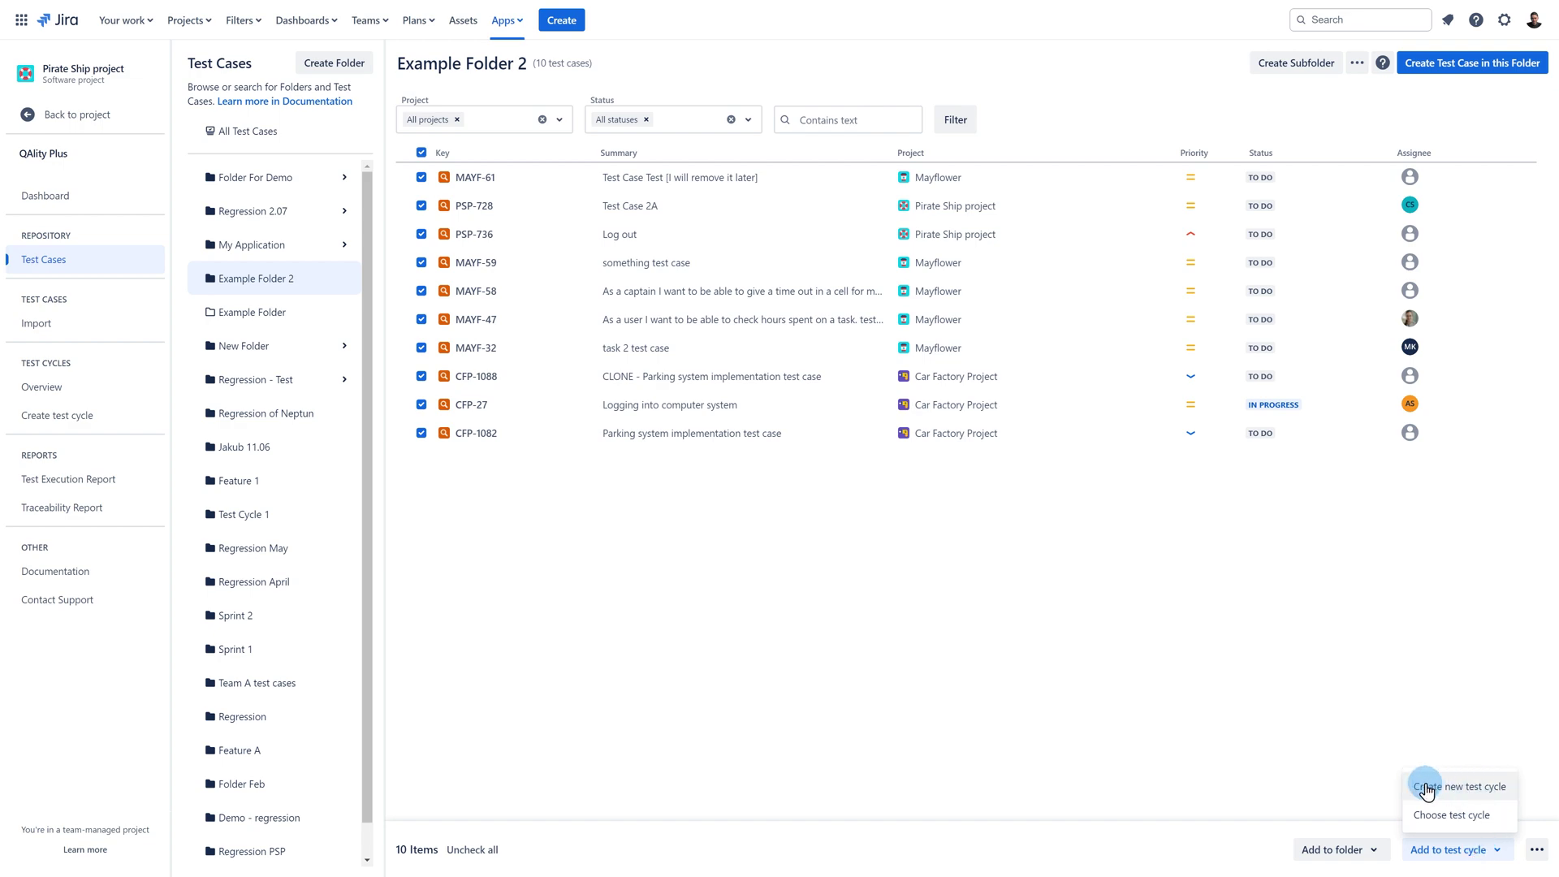
click(1479, 787)
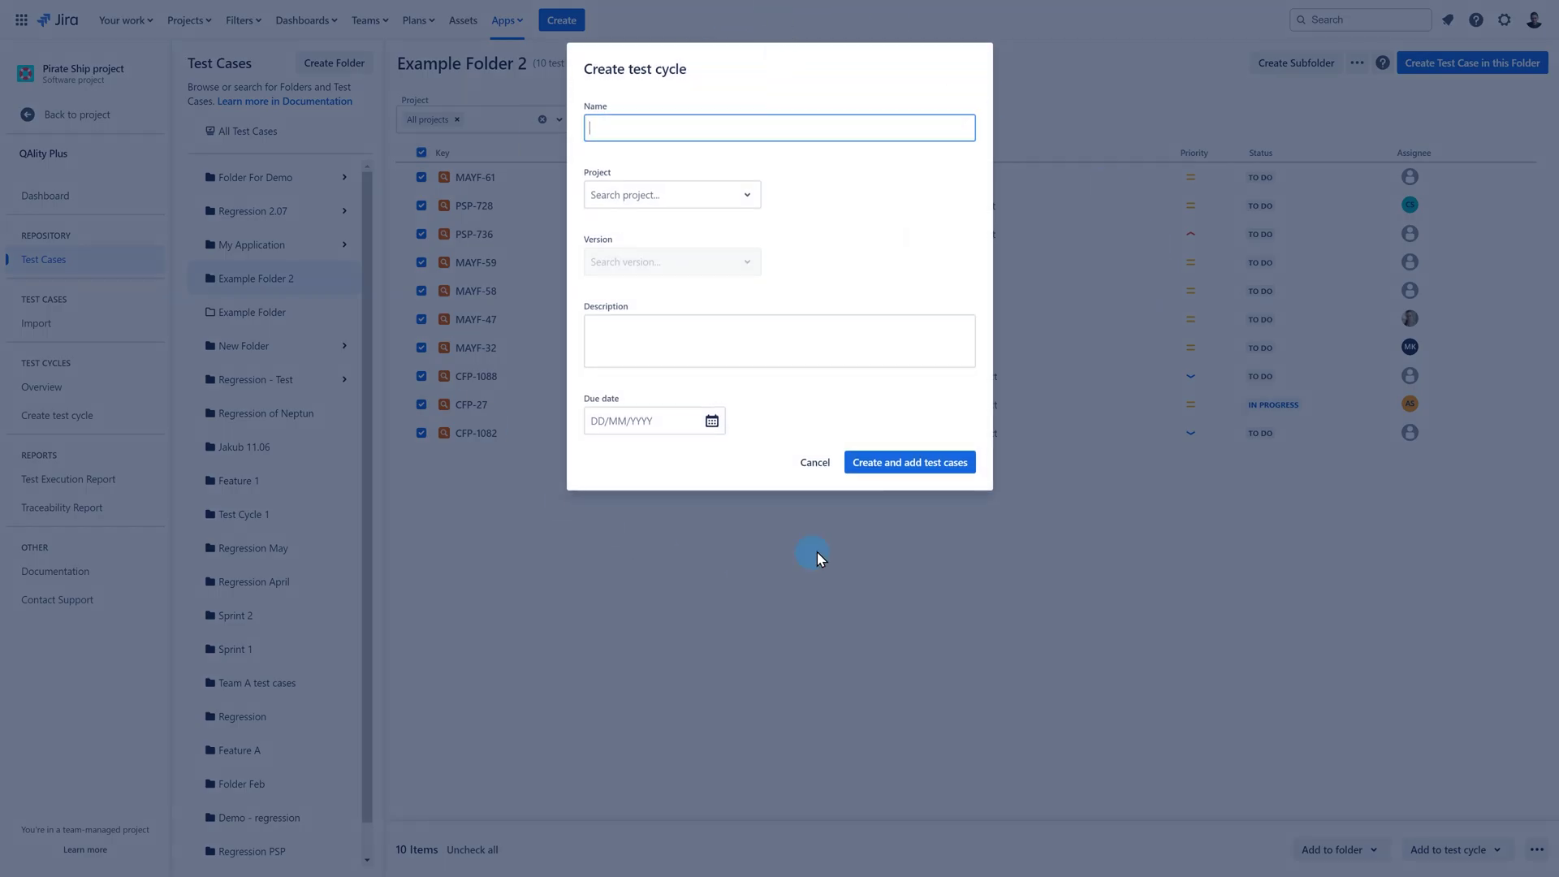
click(817, 461)
click(90, 388)
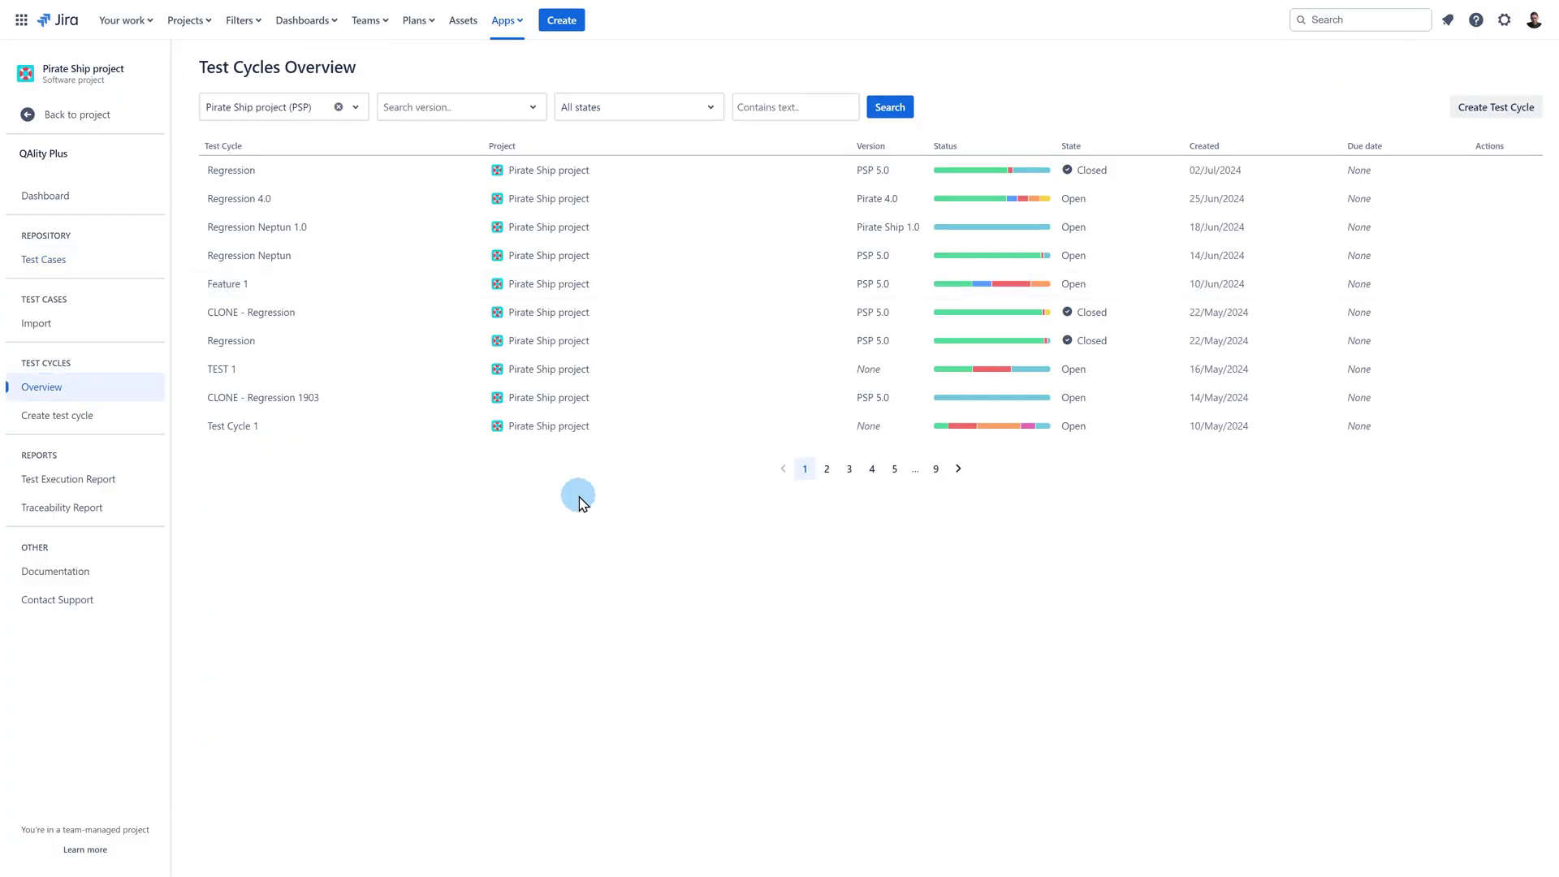
- Start a new test cycle named 'Our New Test Cycle for video' in Car Factory Project (CFP)
click(1472, 112)
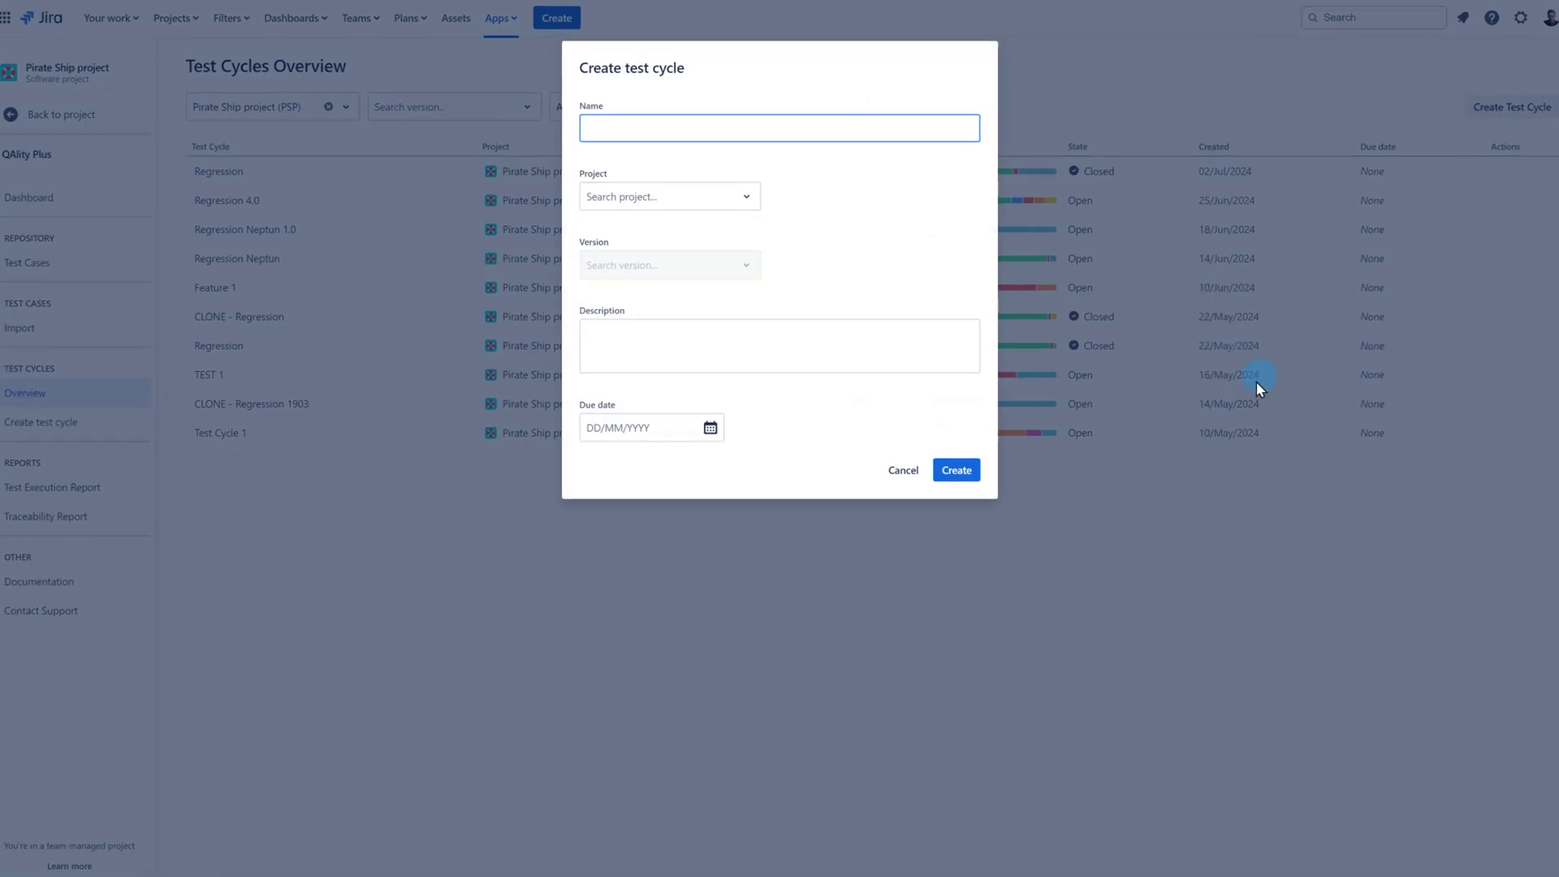
click(832, 134)
text(Our)
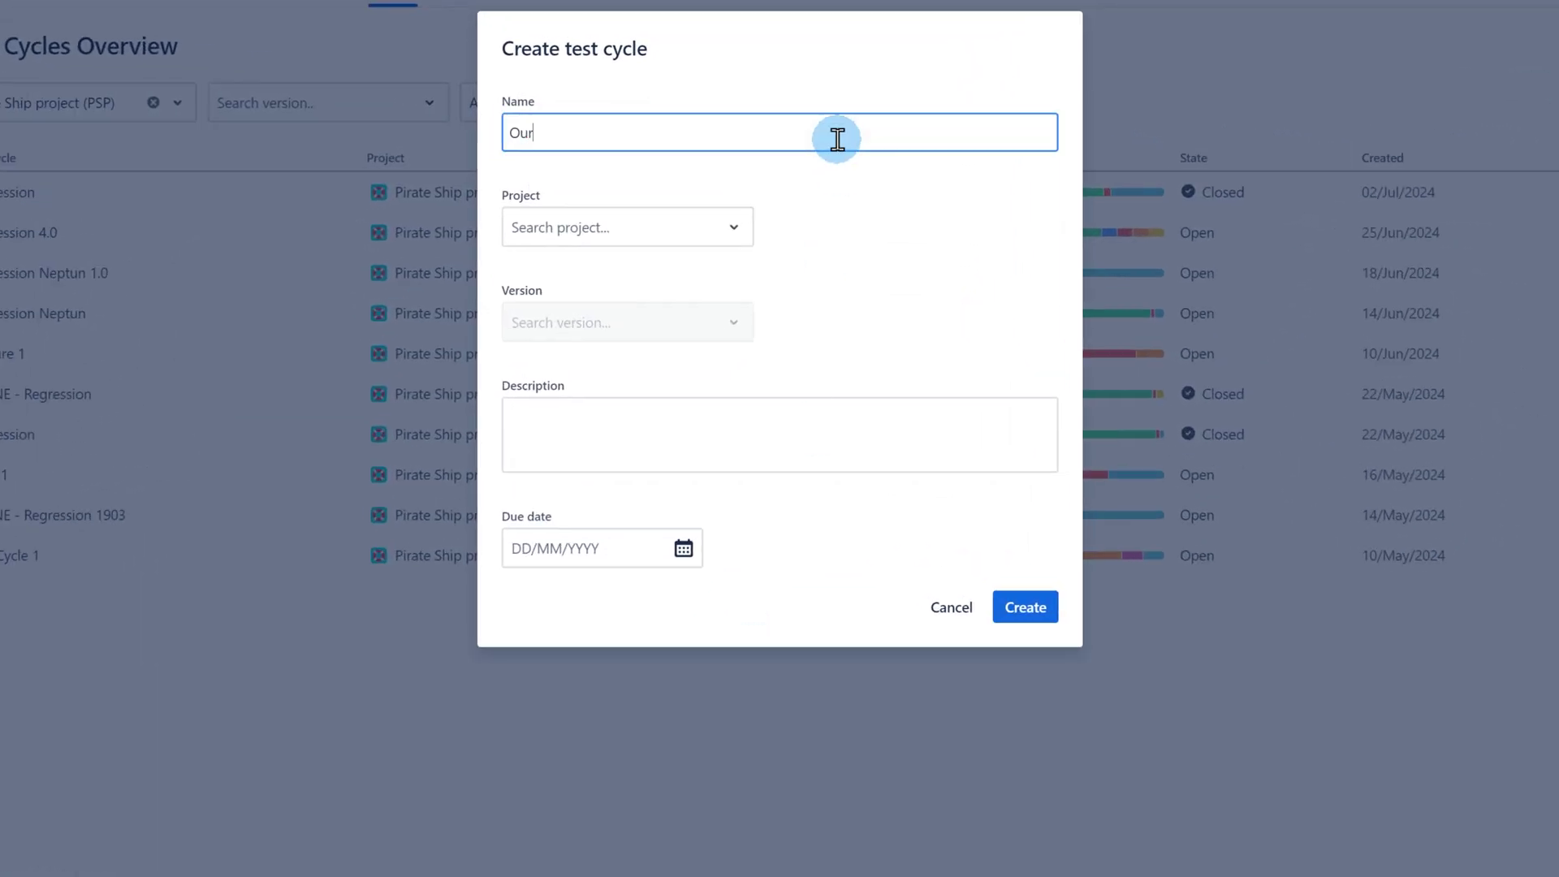
text( New Test Cycle for video)
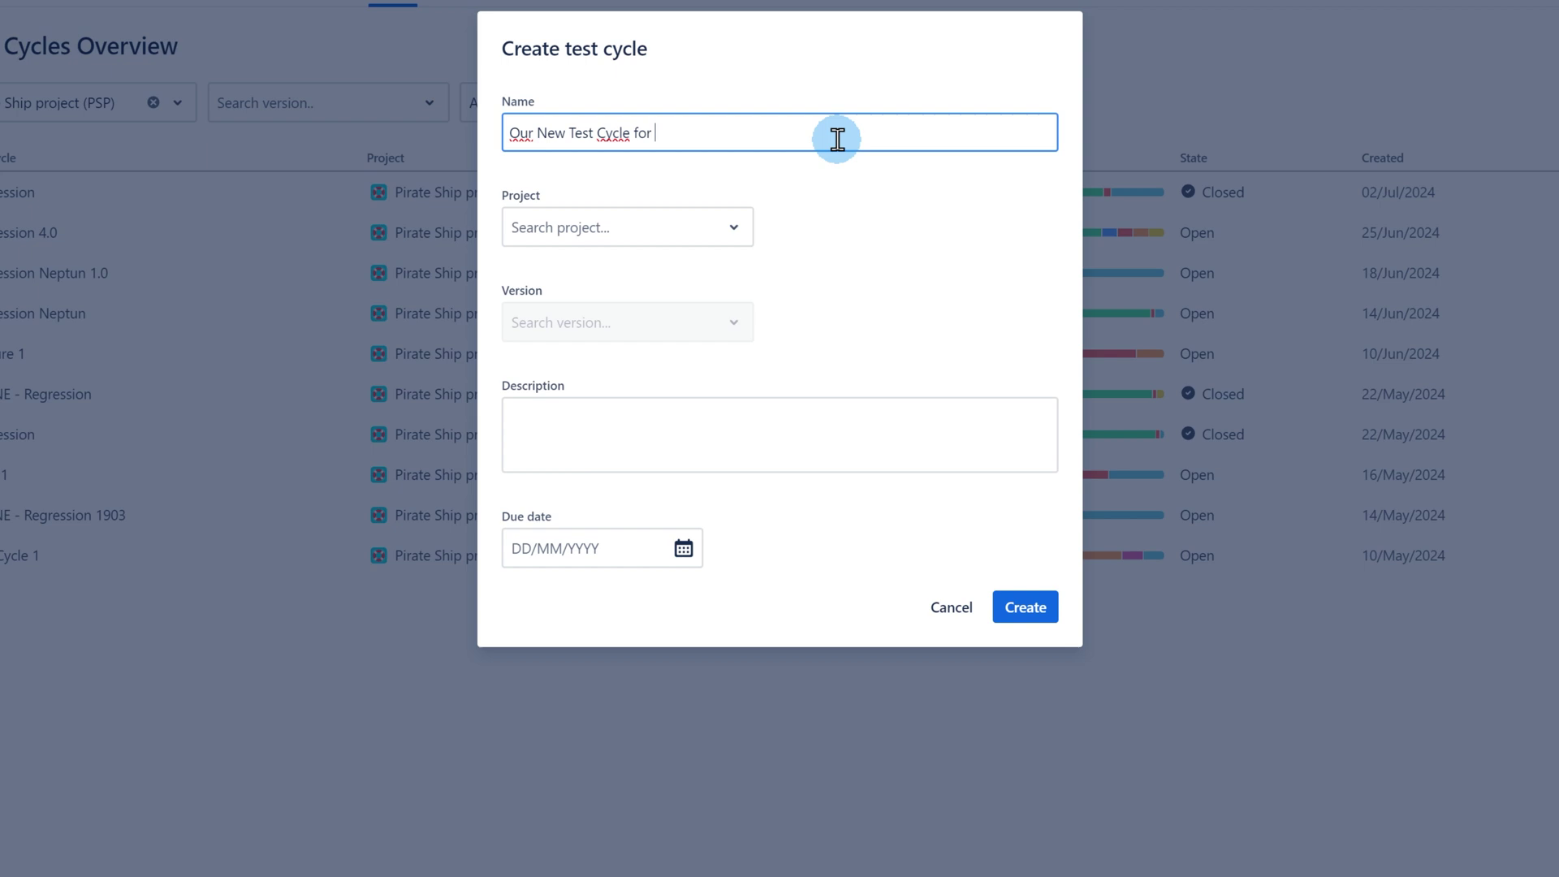
click(662, 231)
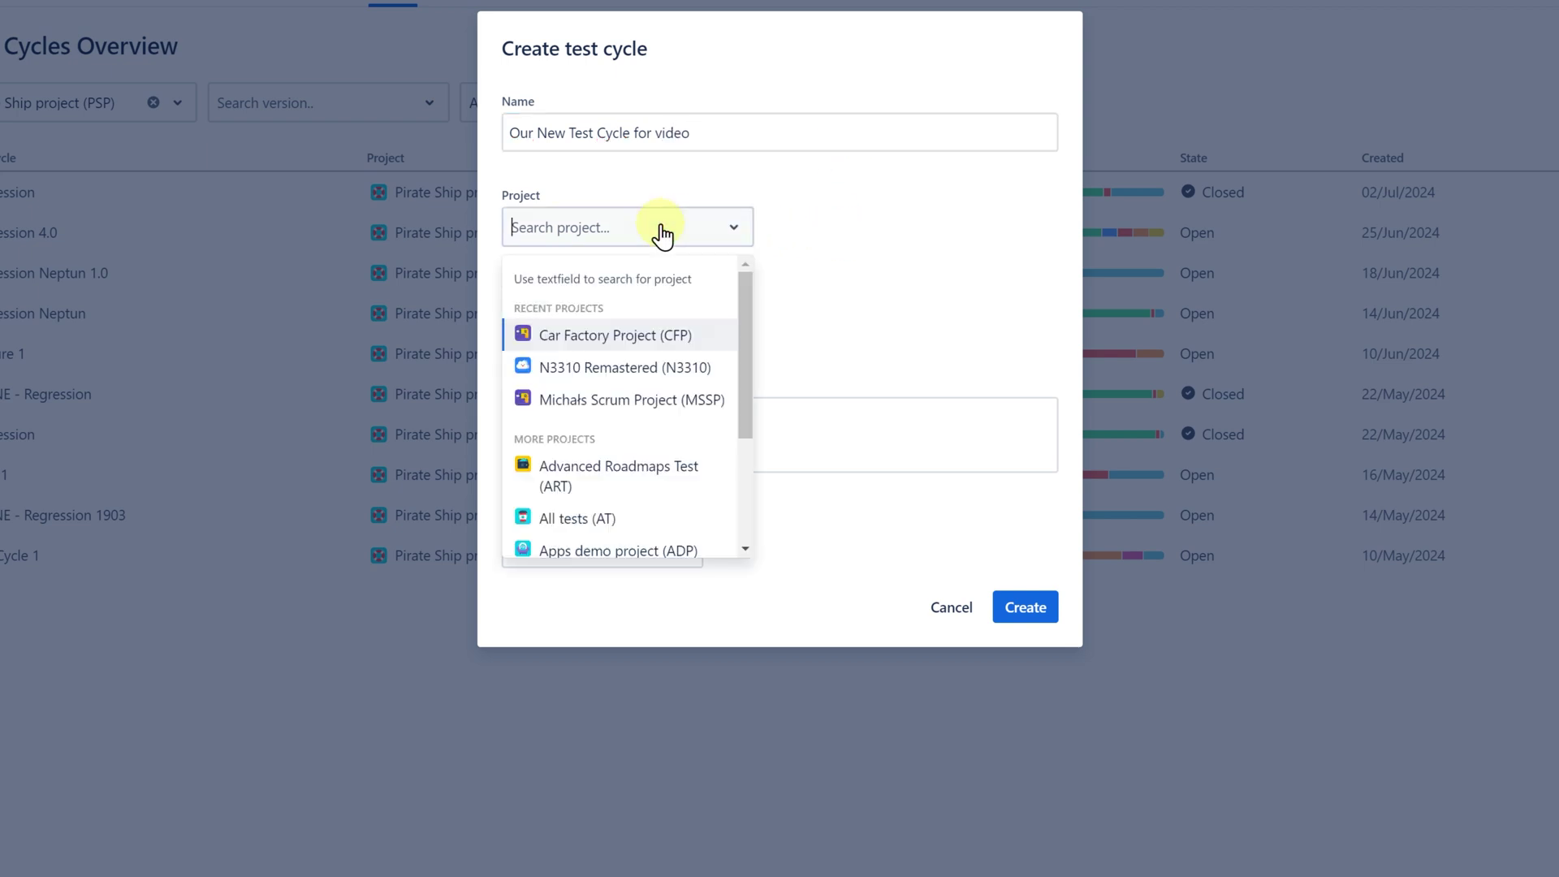
click(653, 336)
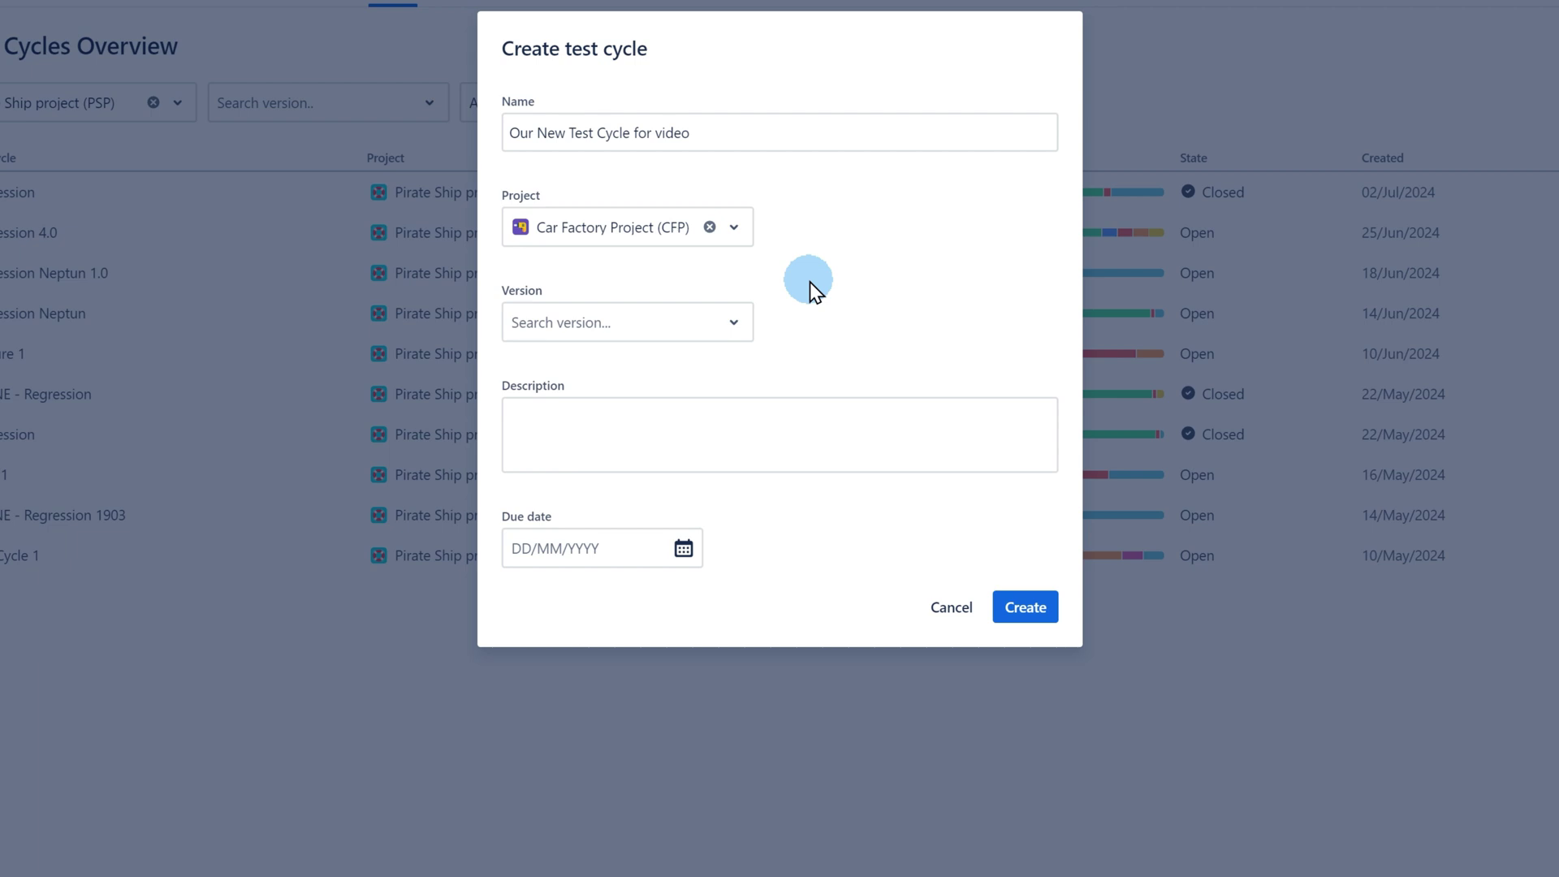
- Add description 'I just need it for video', set due date 26/07/2024, and create the cycle
click(698, 334)
click(823, 279)
click(660, 432)
text(I just )
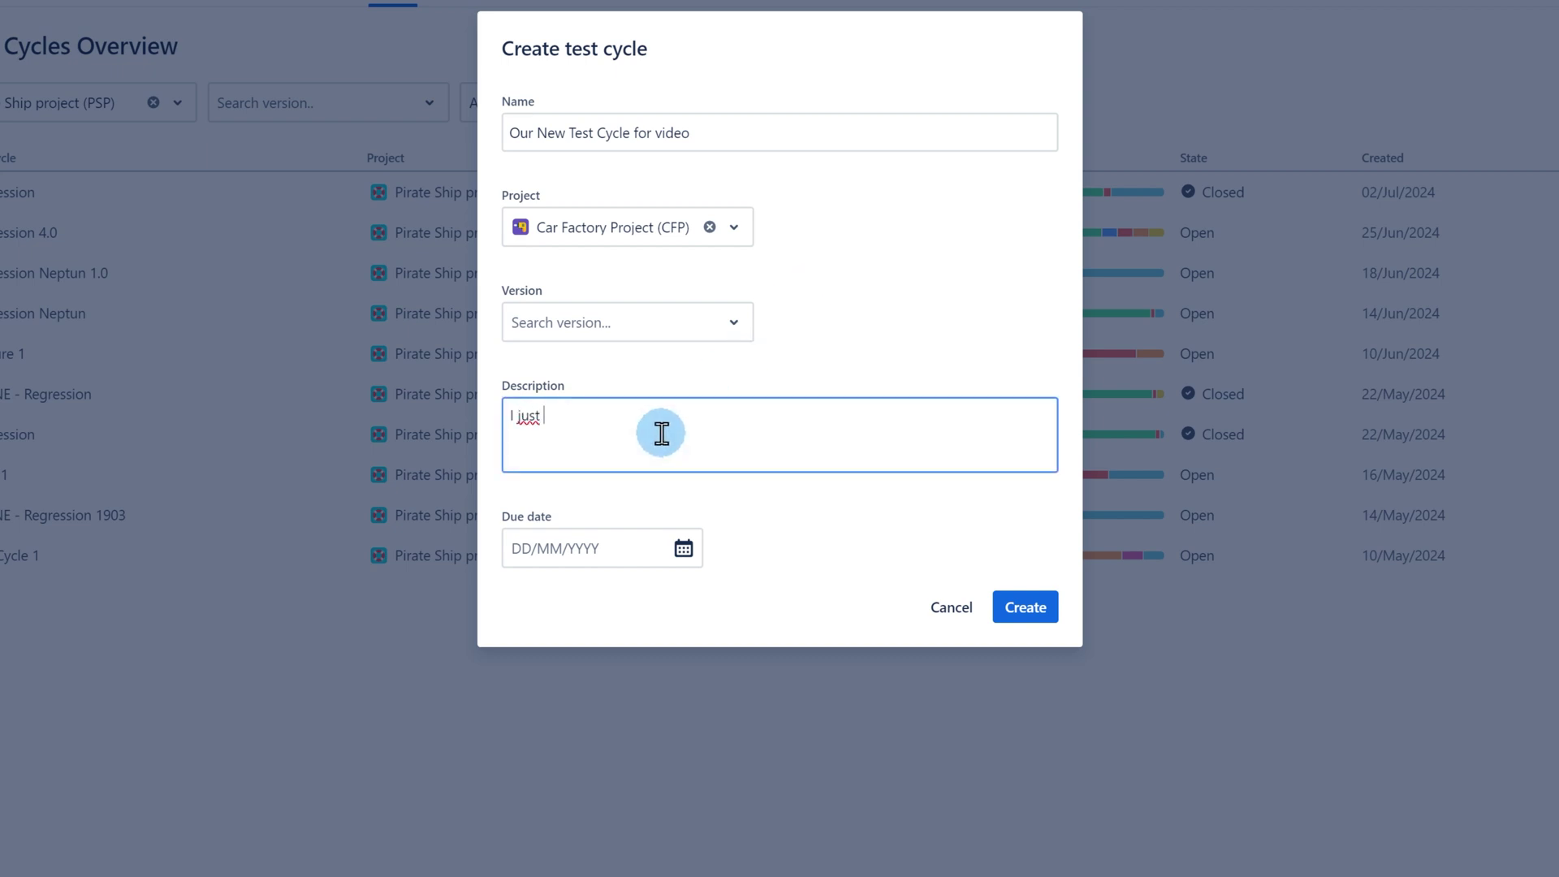
text(need it for video)
click(856, 300)
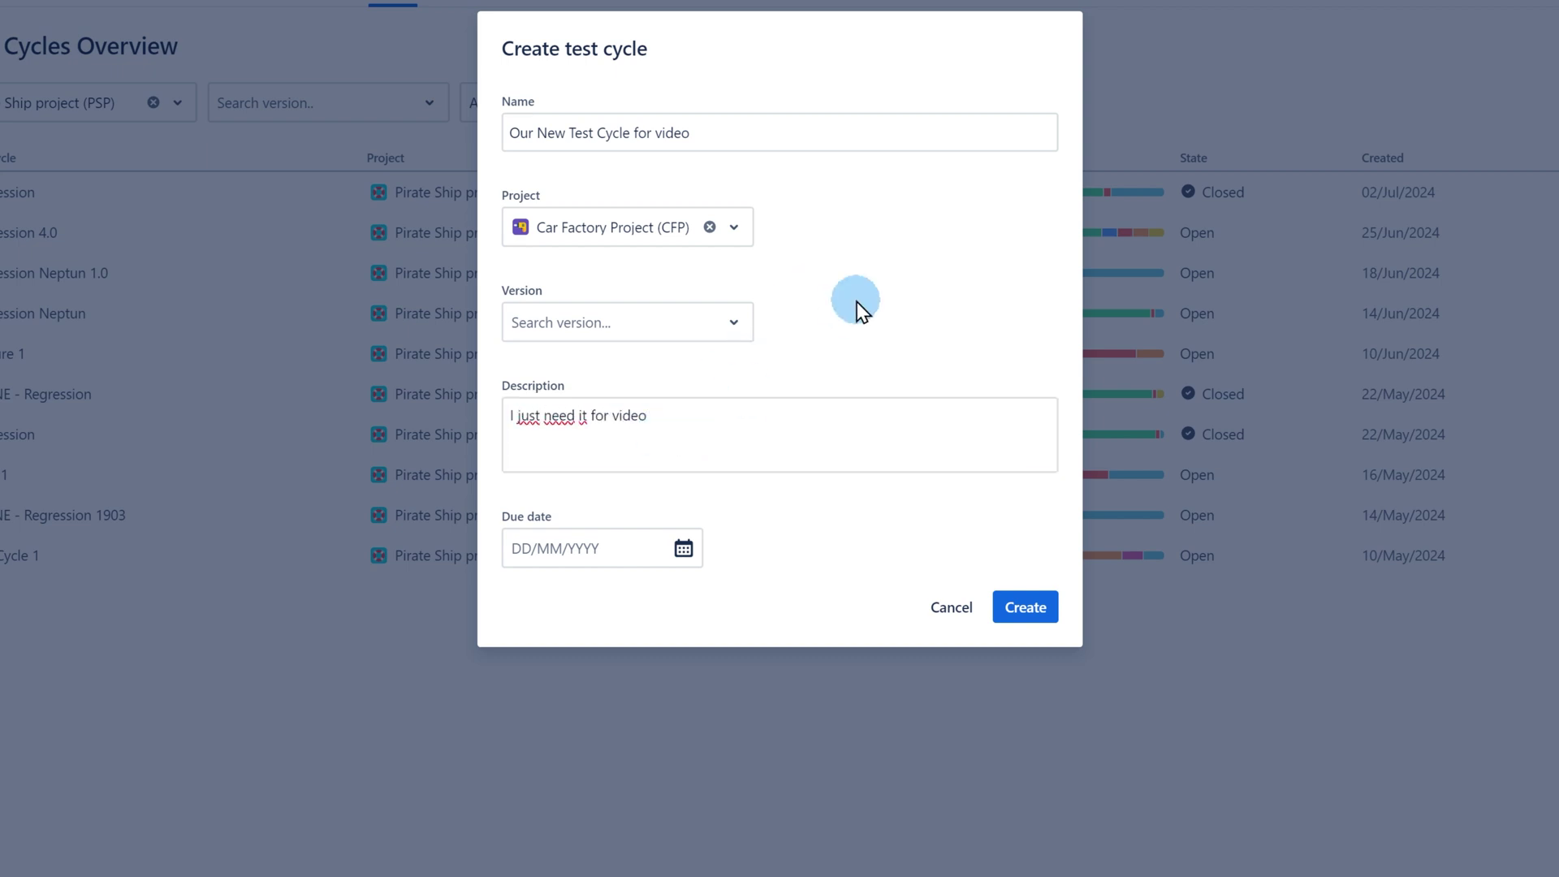
click(683, 548)
click(754, 785)
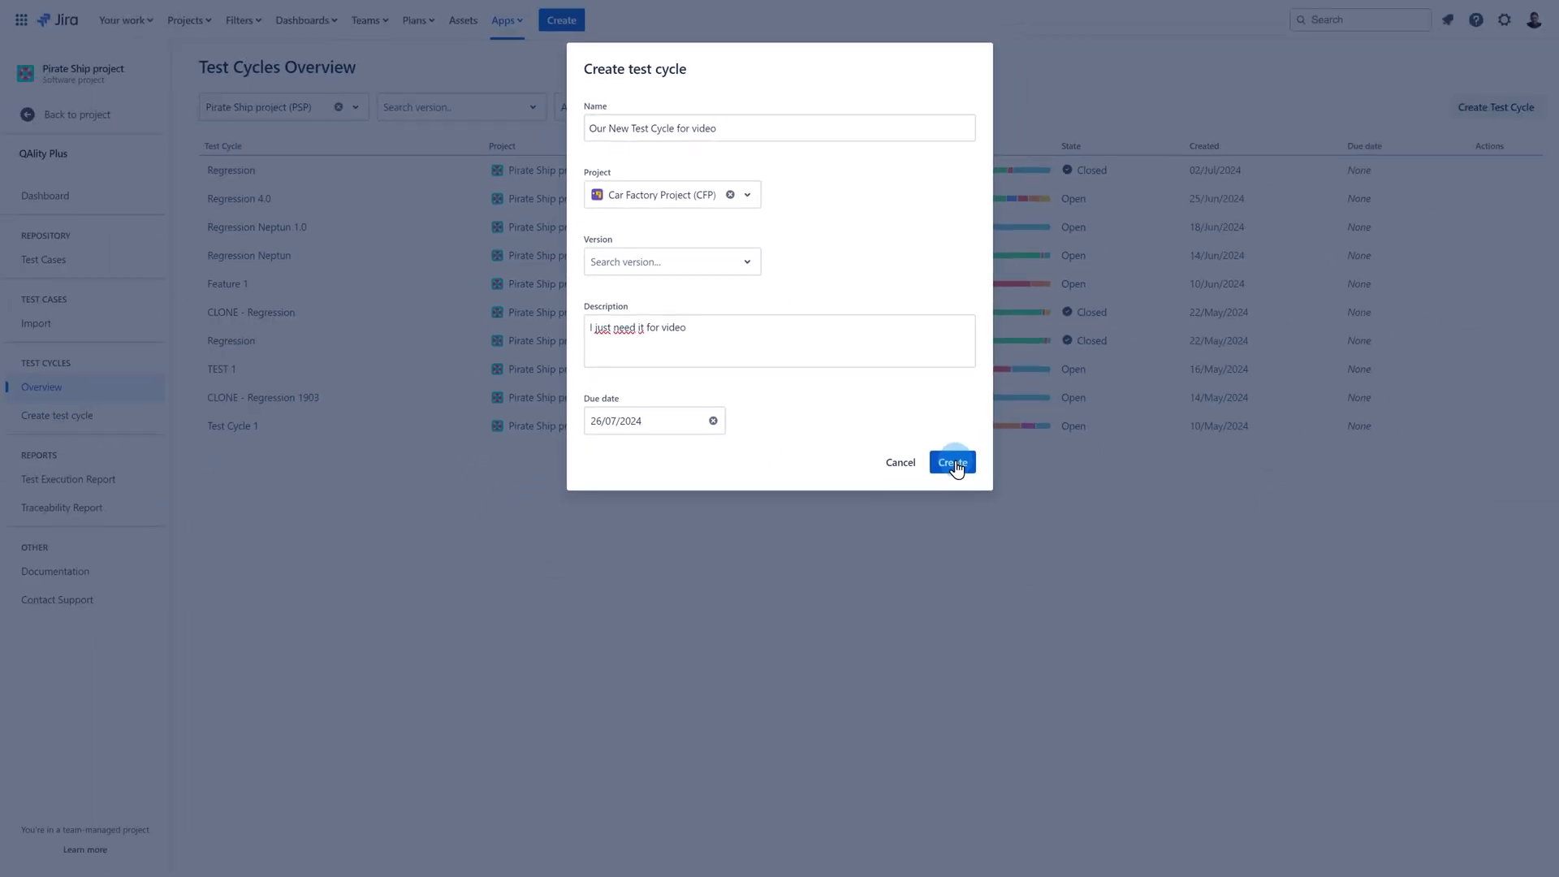
click(952, 462)
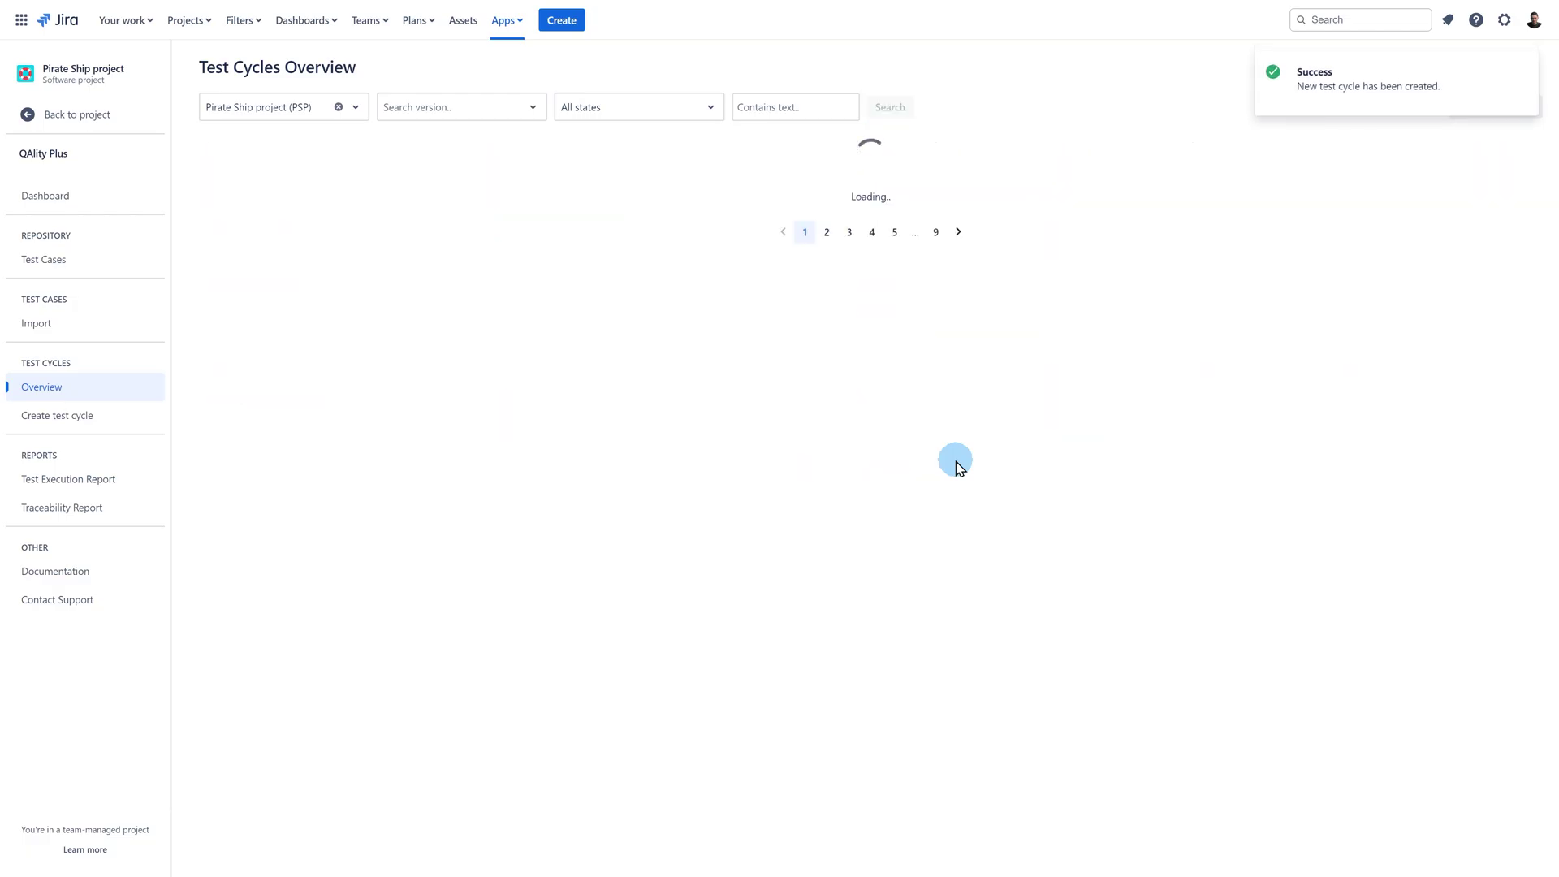
- Show All Projects, clone June Regression Test New One, then open Our New Test Cycle for video
click(339, 107)
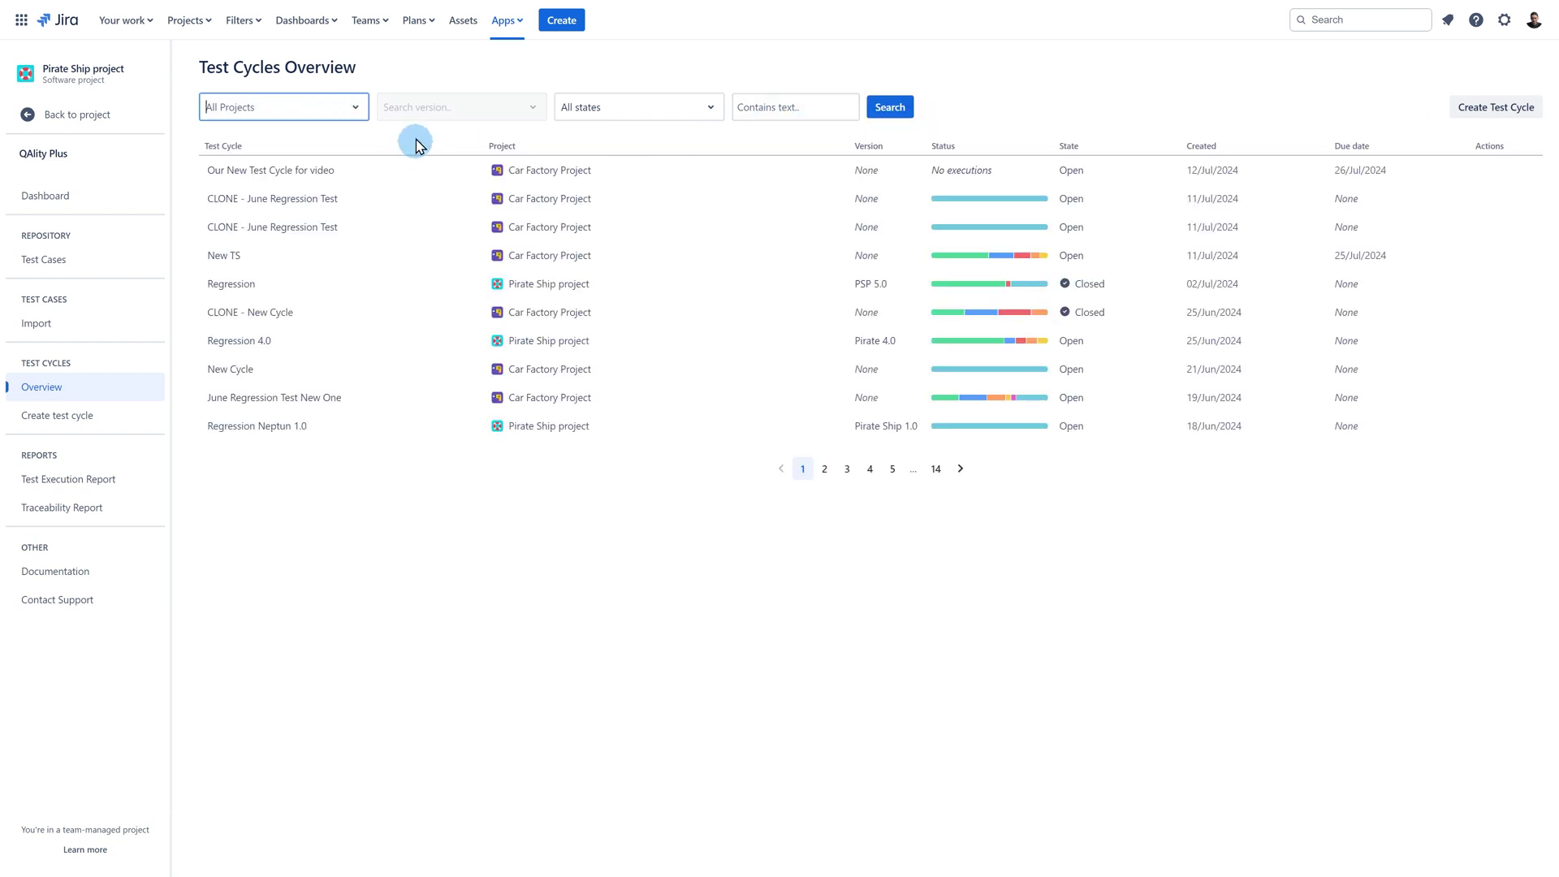
click(383, 140)
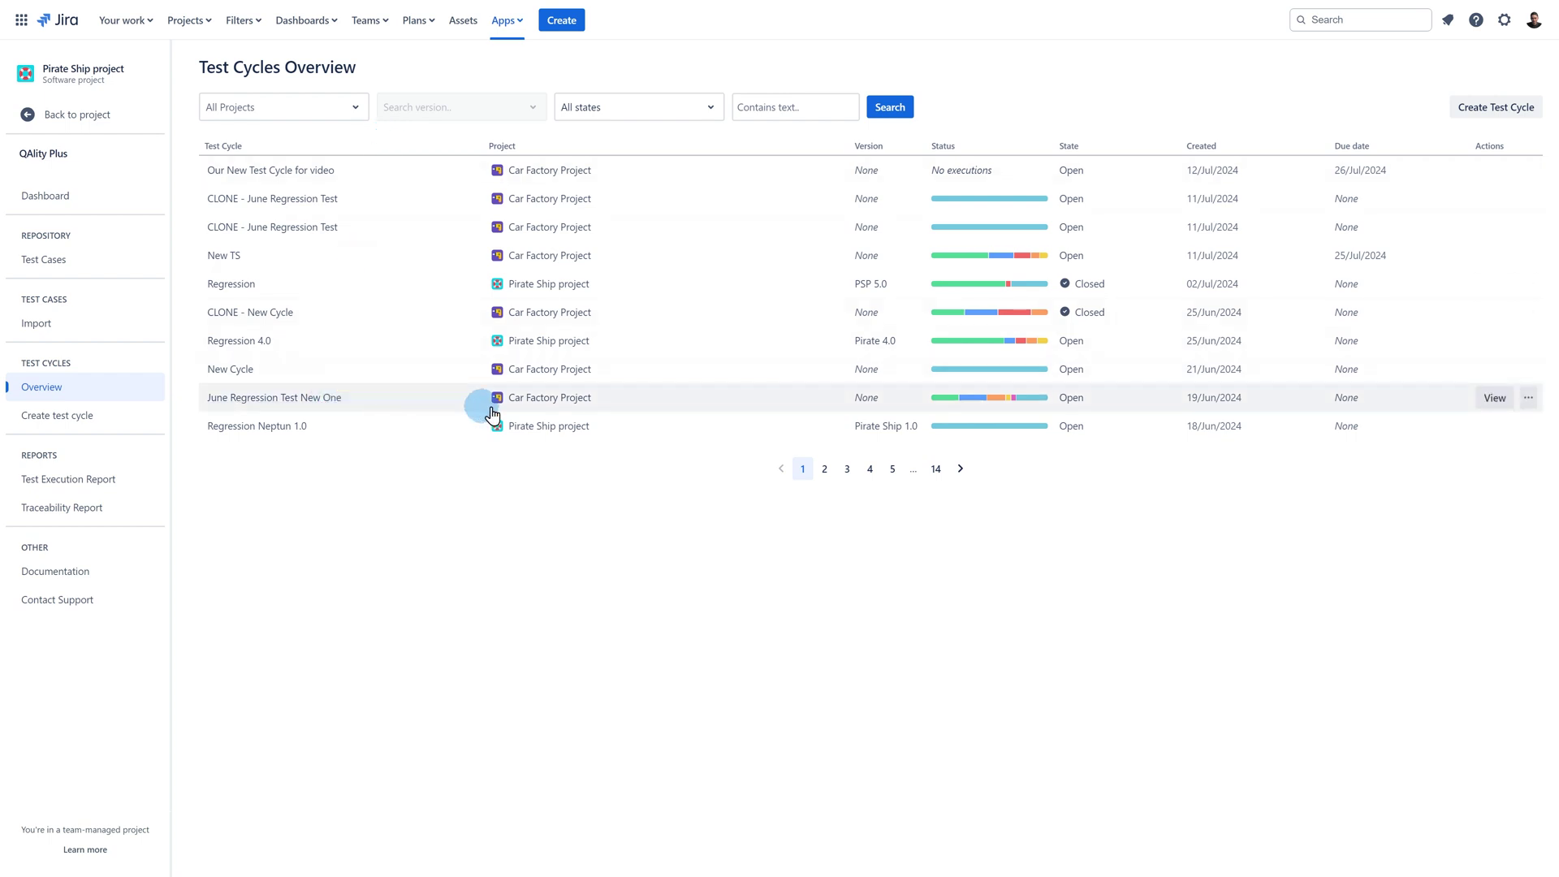
click(1530, 399)
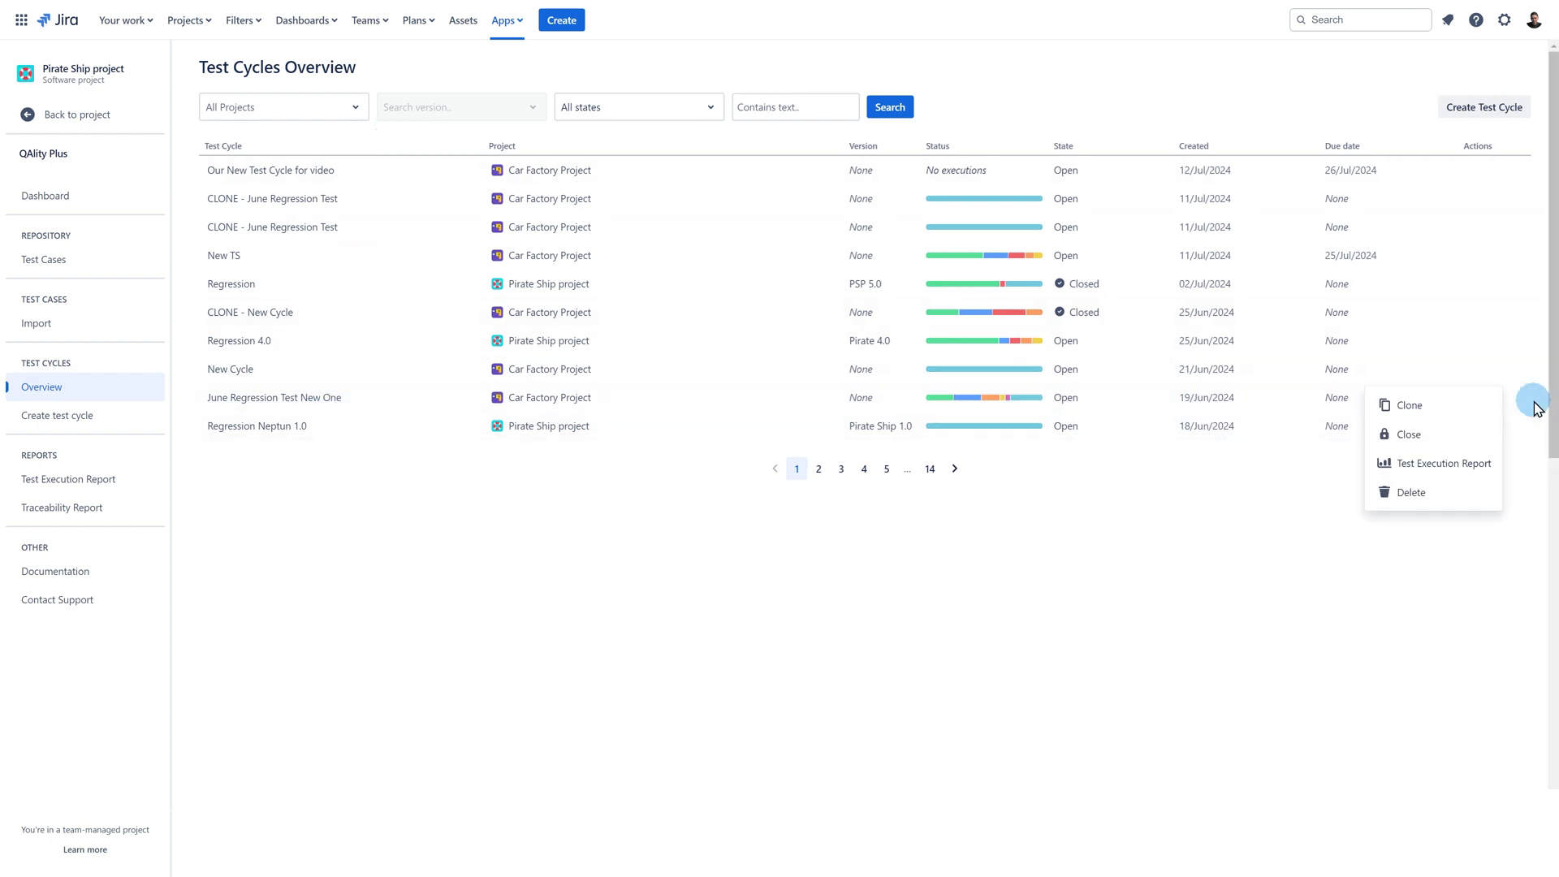
click(1412, 411)
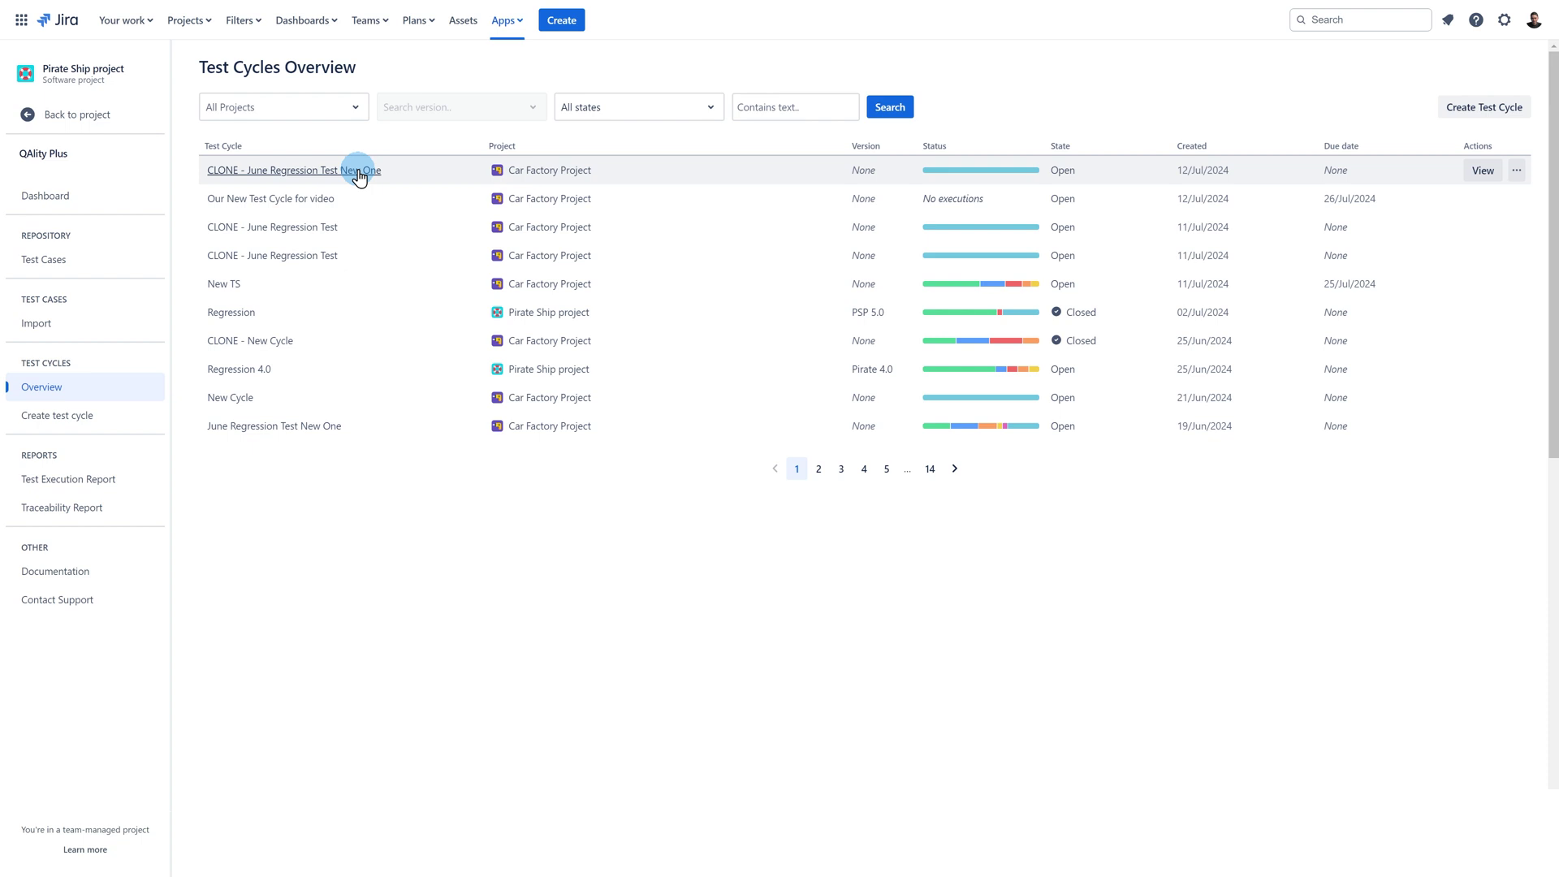
click(359, 176)
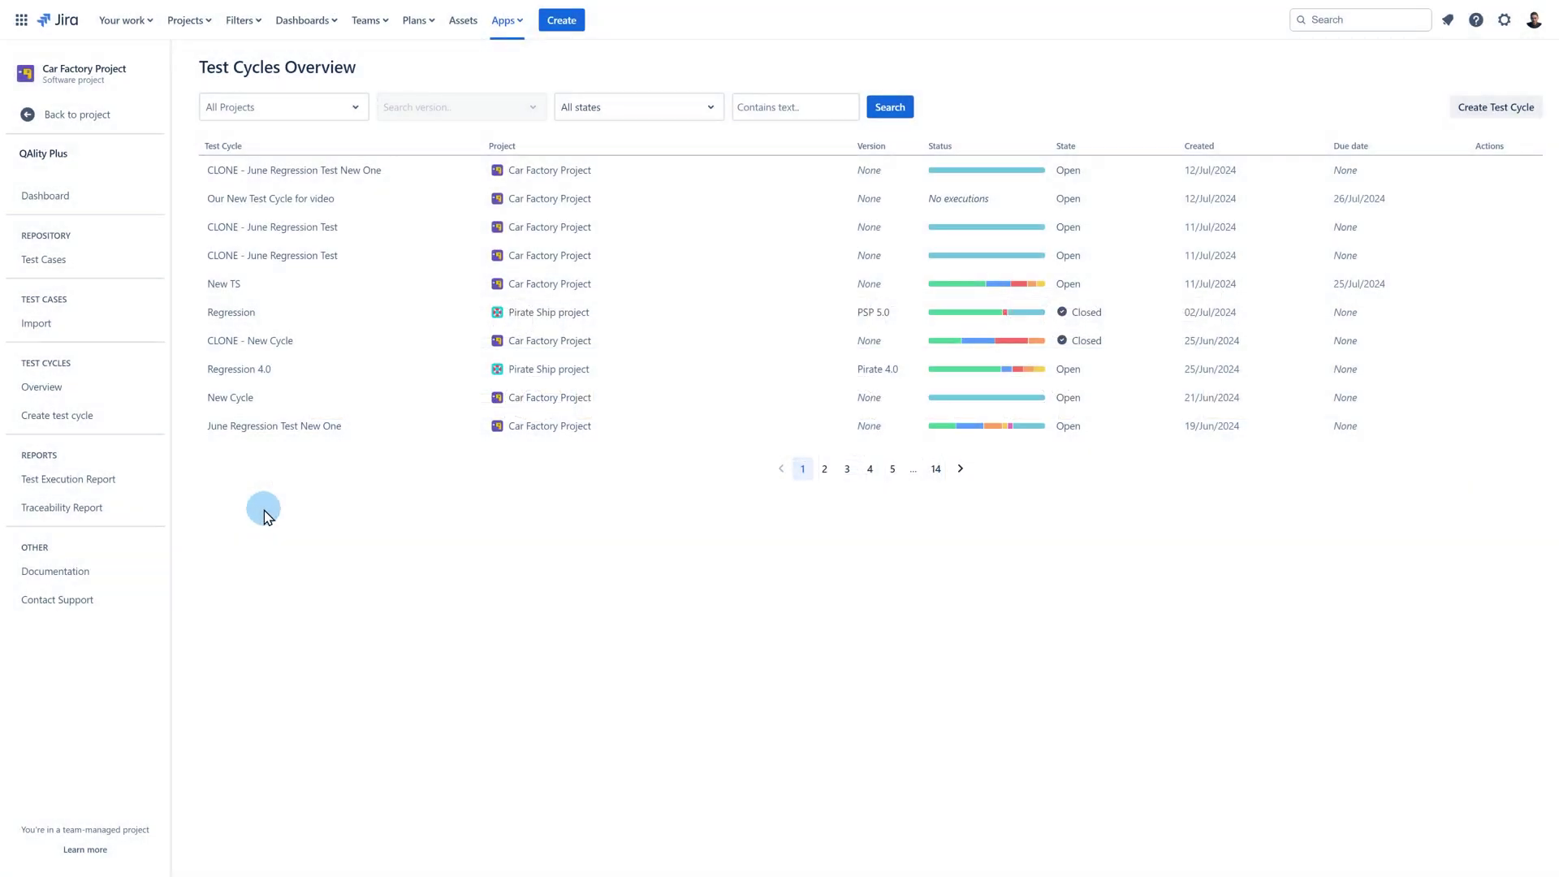
- In Our New Test Cycle for video, tick test cases CFP-27, PSP-583, MAYF-64, CFP-1083 and CFP-18
click(252, 201)
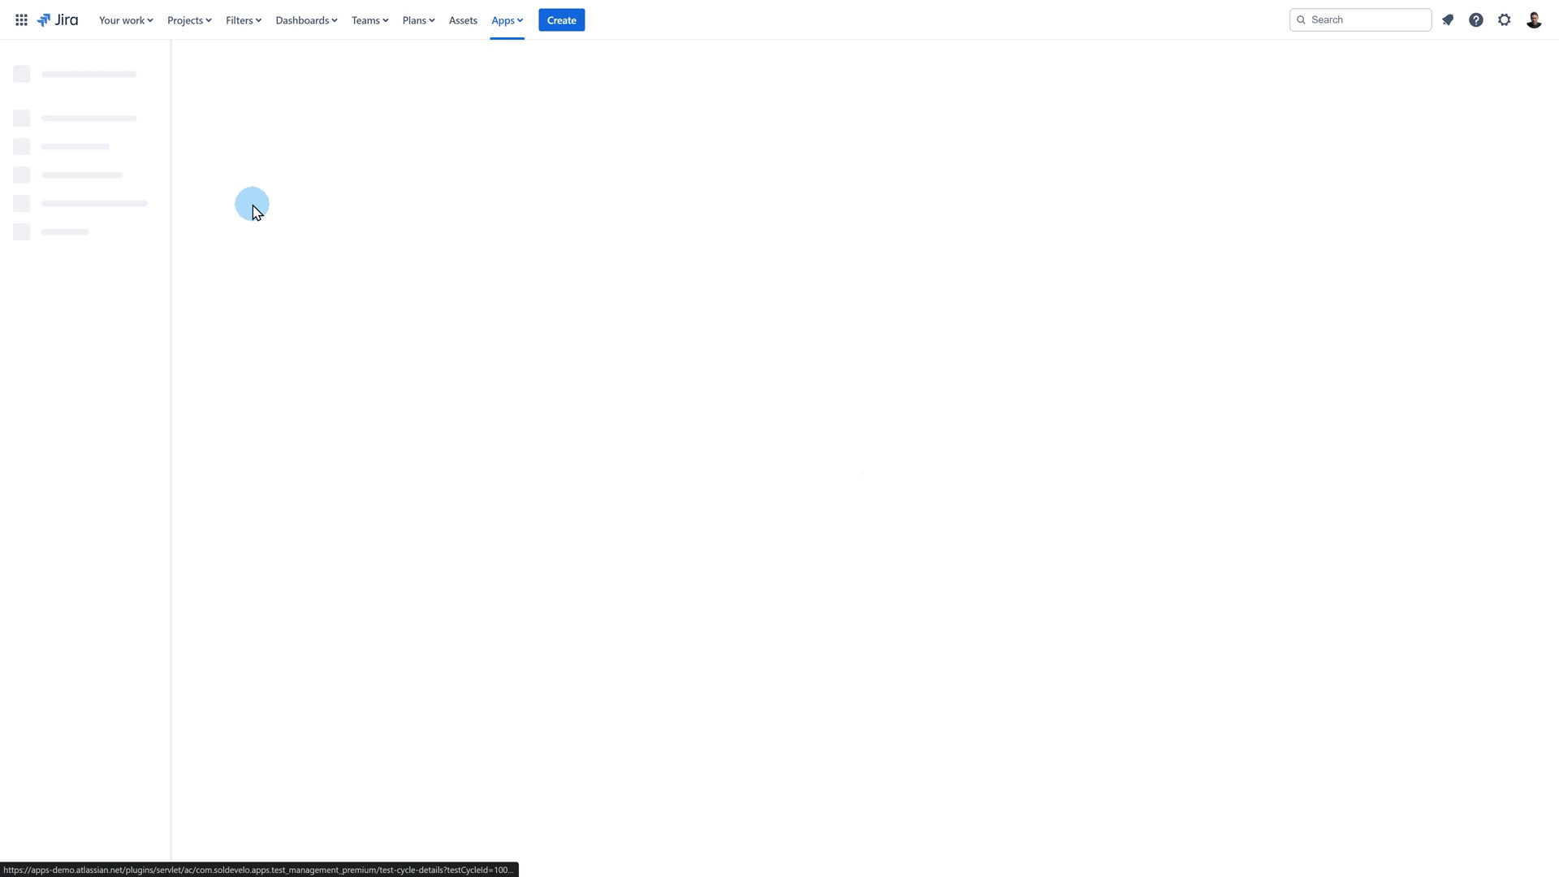
click(92, 185)
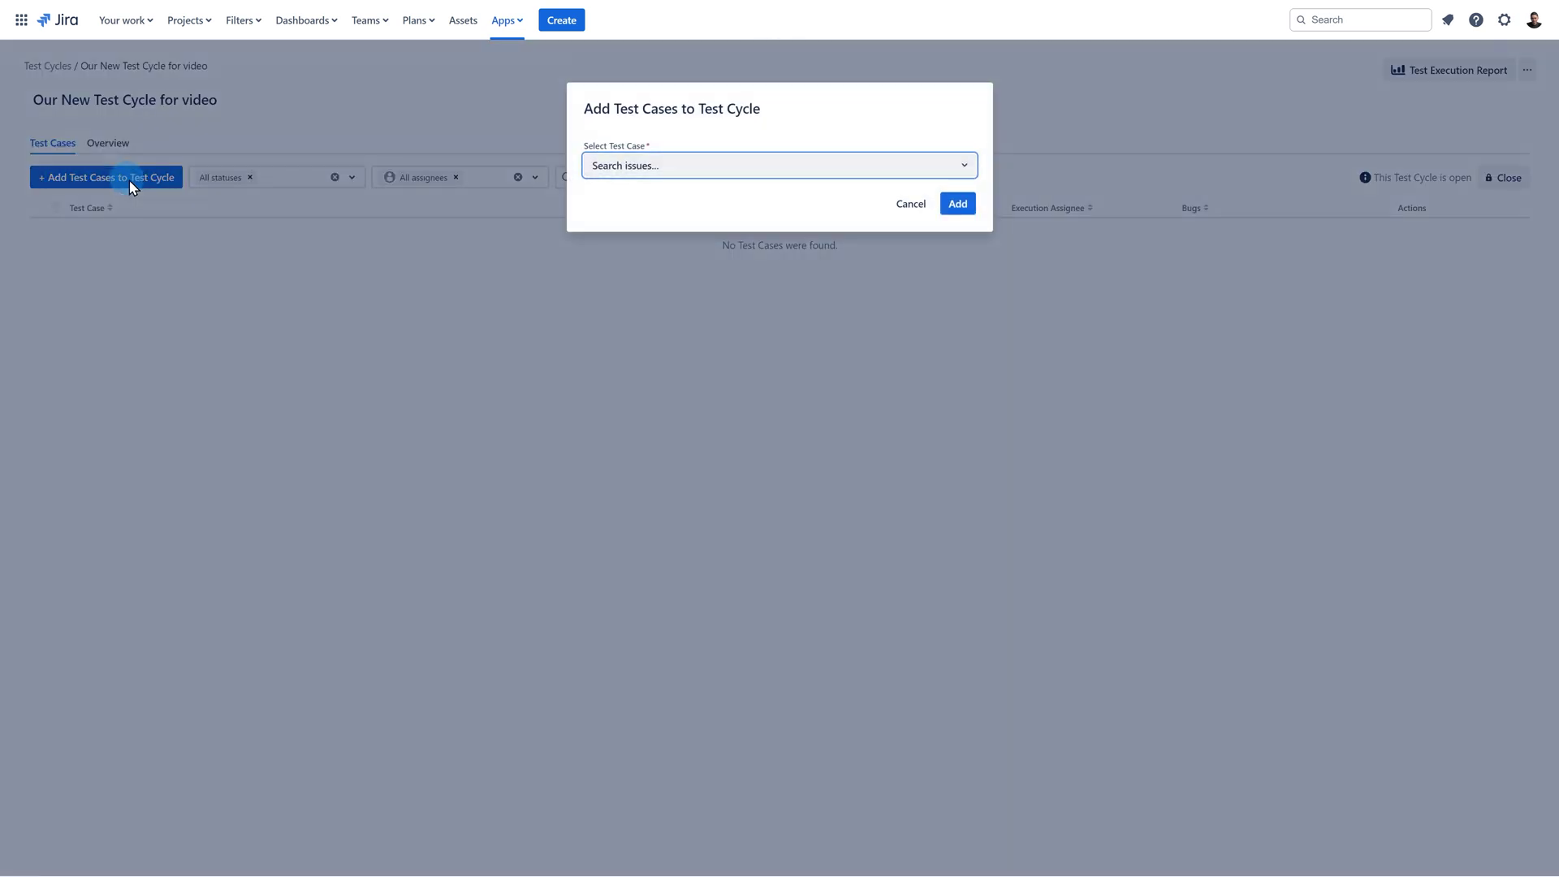
click(682, 168)
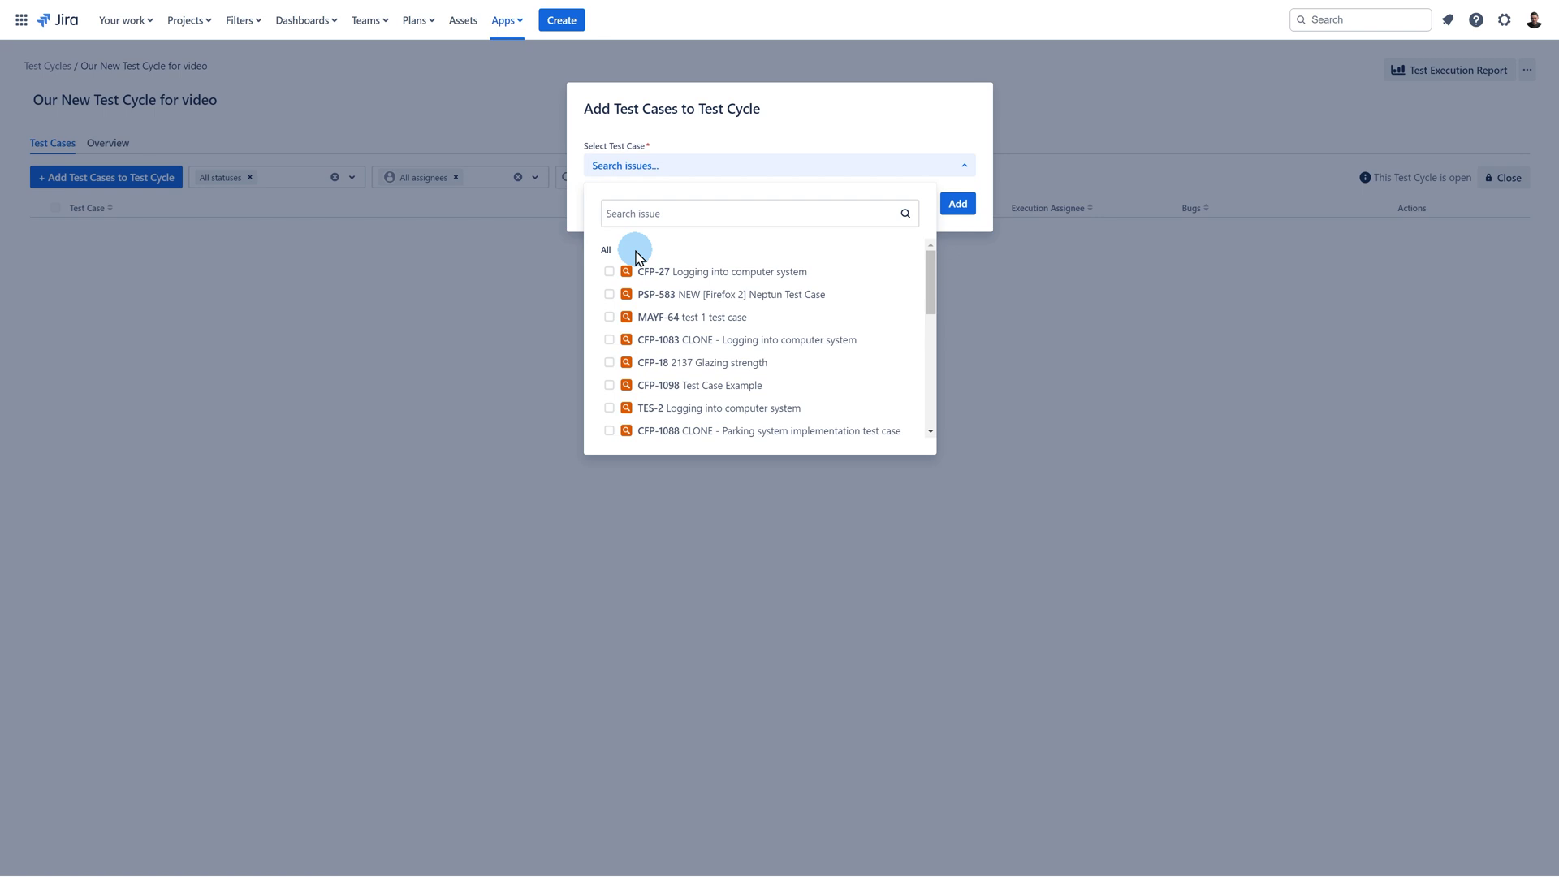
click(608, 271)
click(609, 330)
click(608, 352)
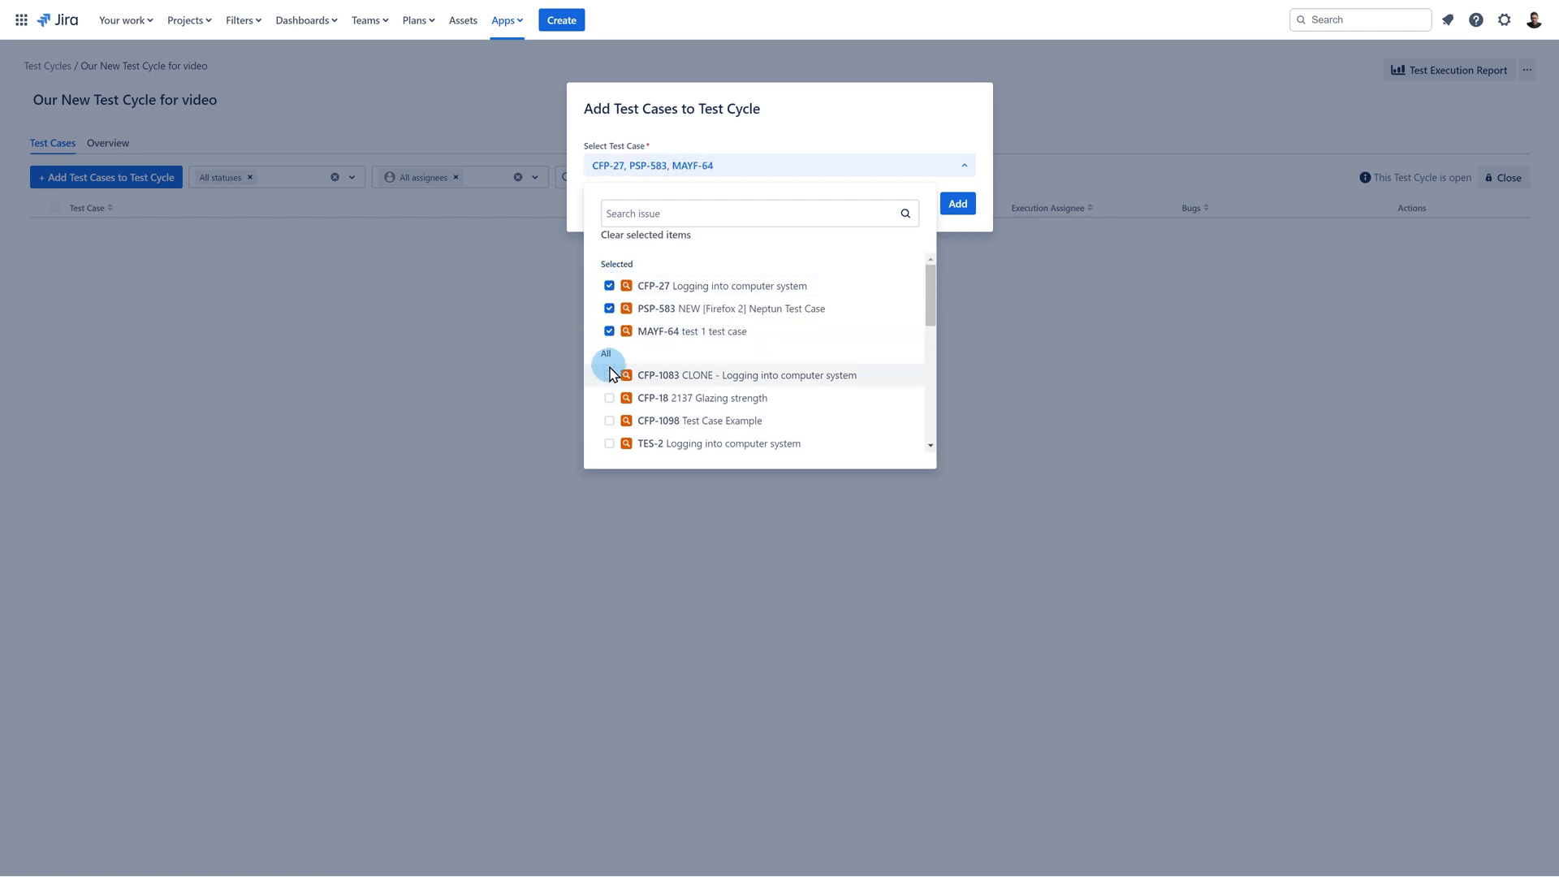
click(609, 375)
click(608, 396)
- Search 'test', tick TEST-24, another match and TEST-31, then add all chosen cases
click(682, 216)
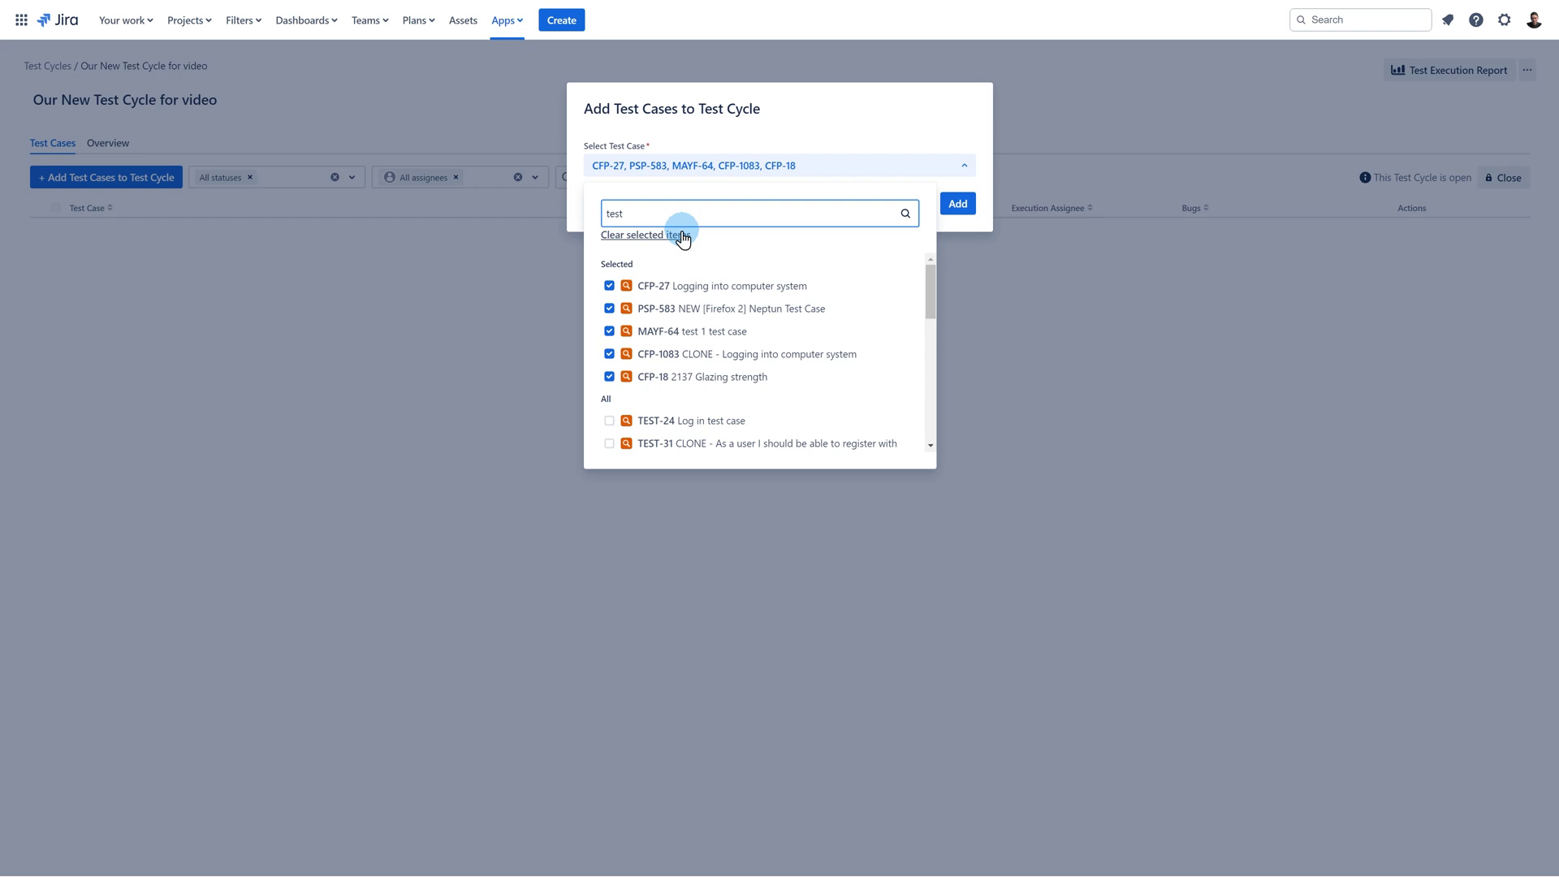
scroll(654, 300, down, 2)
click(616, 299)
click(616, 309)
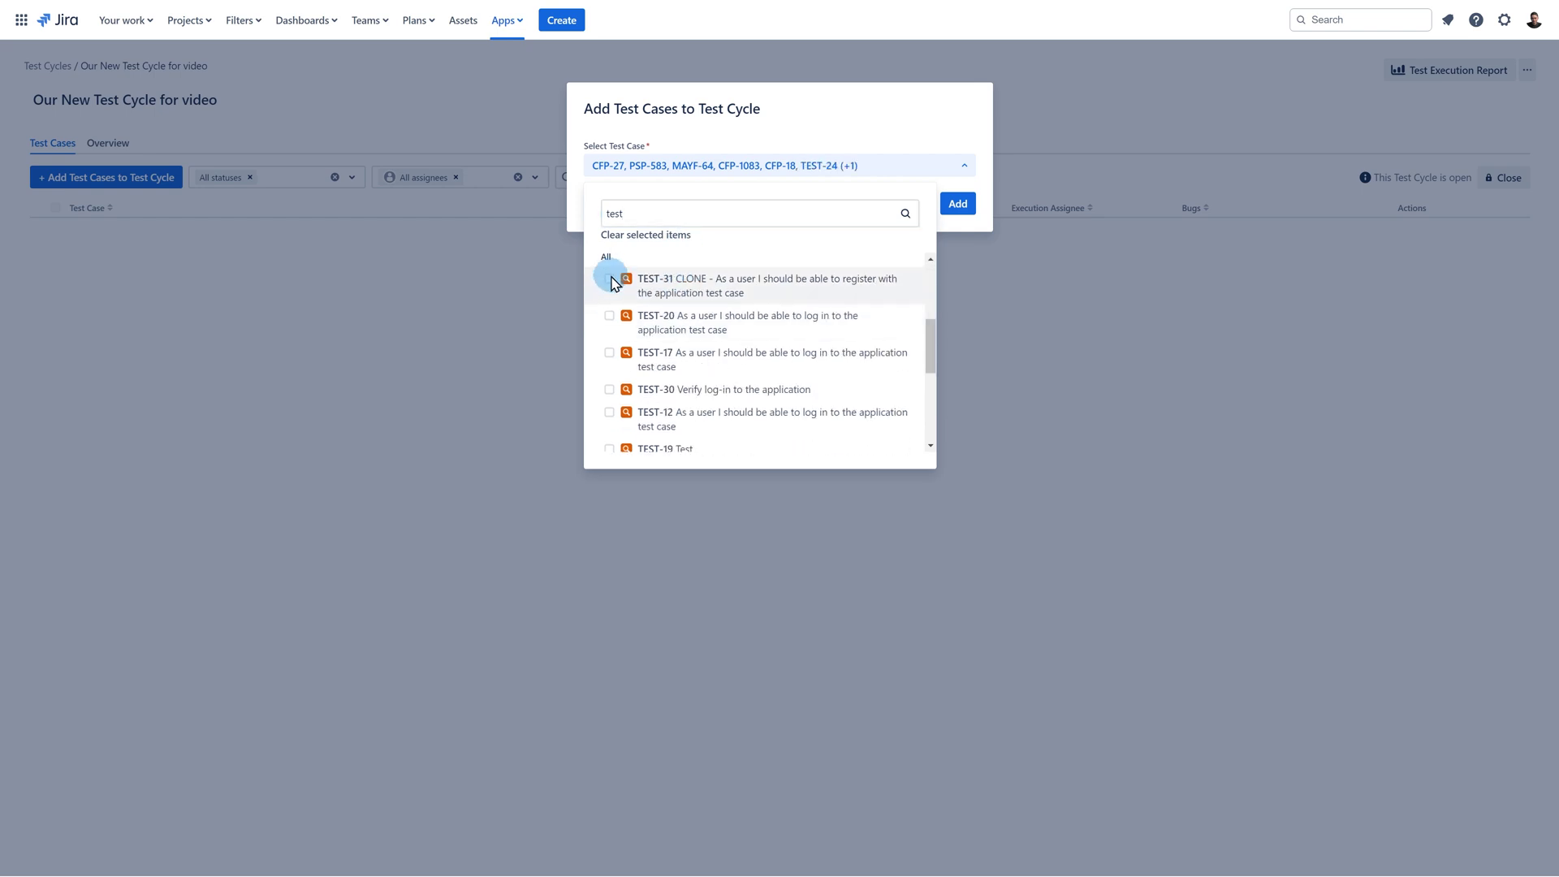
click(611, 282)
click(960, 204)
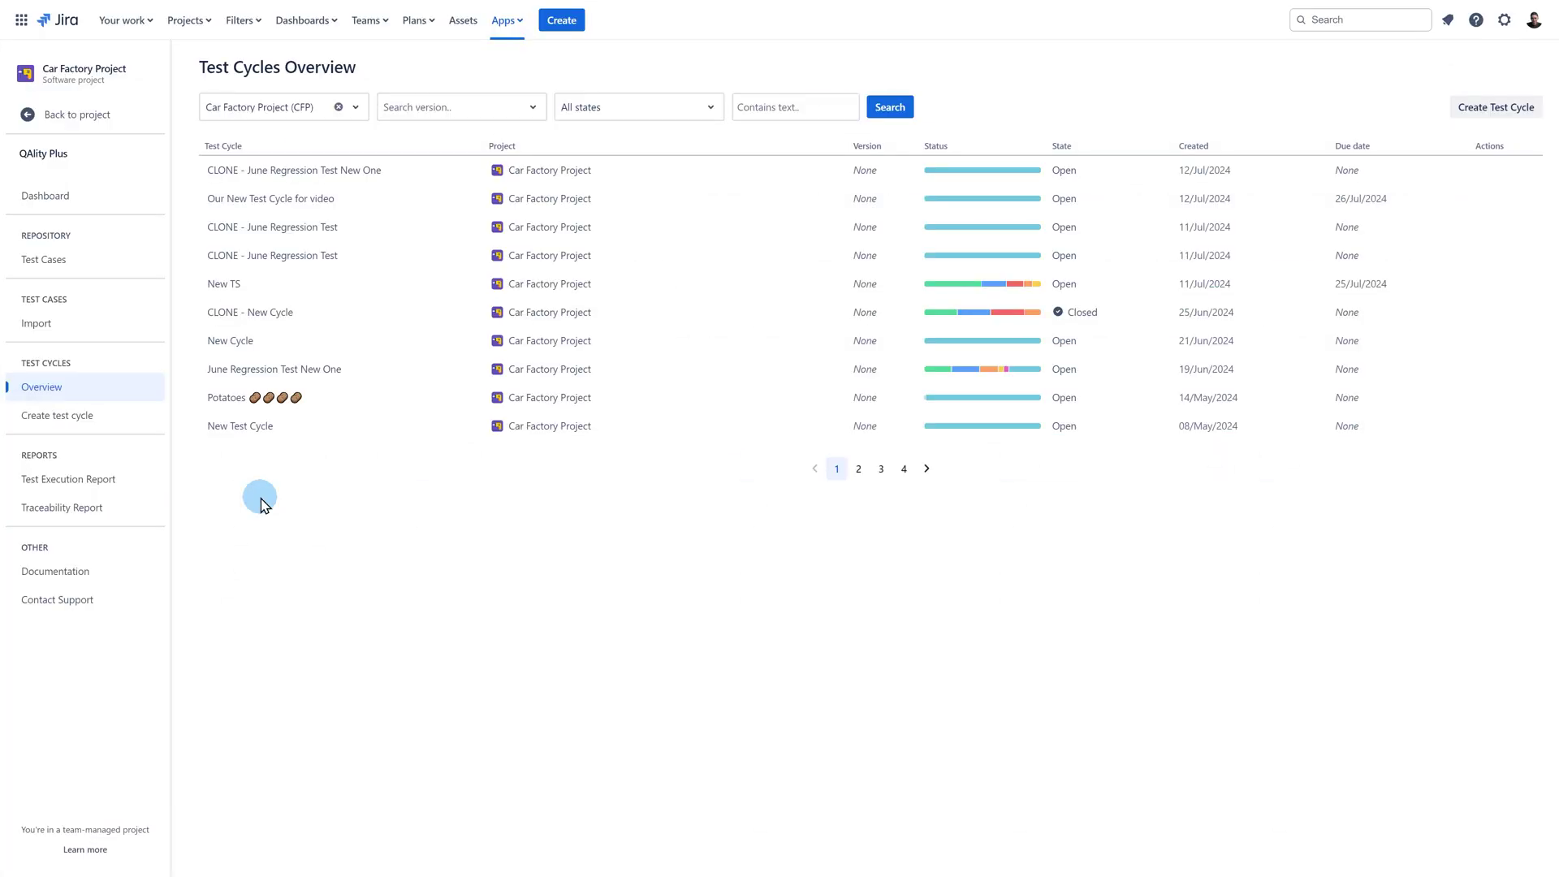
- Add all three Feature 1 folder test cases to the CLONE - June Regression Test New One cycle
click(37, 258)
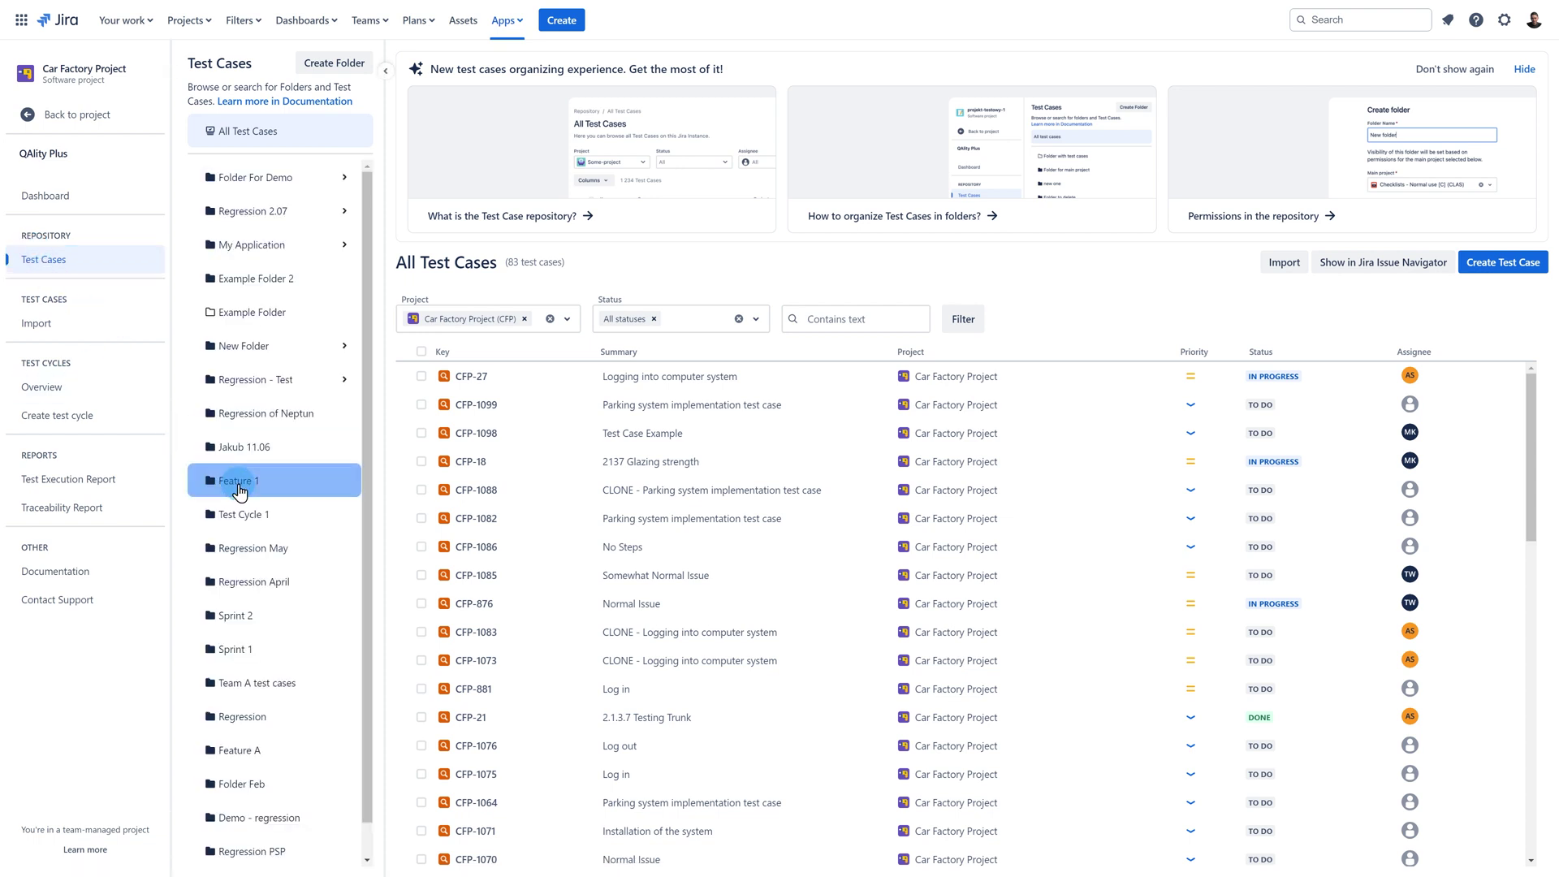
click(237, 484)
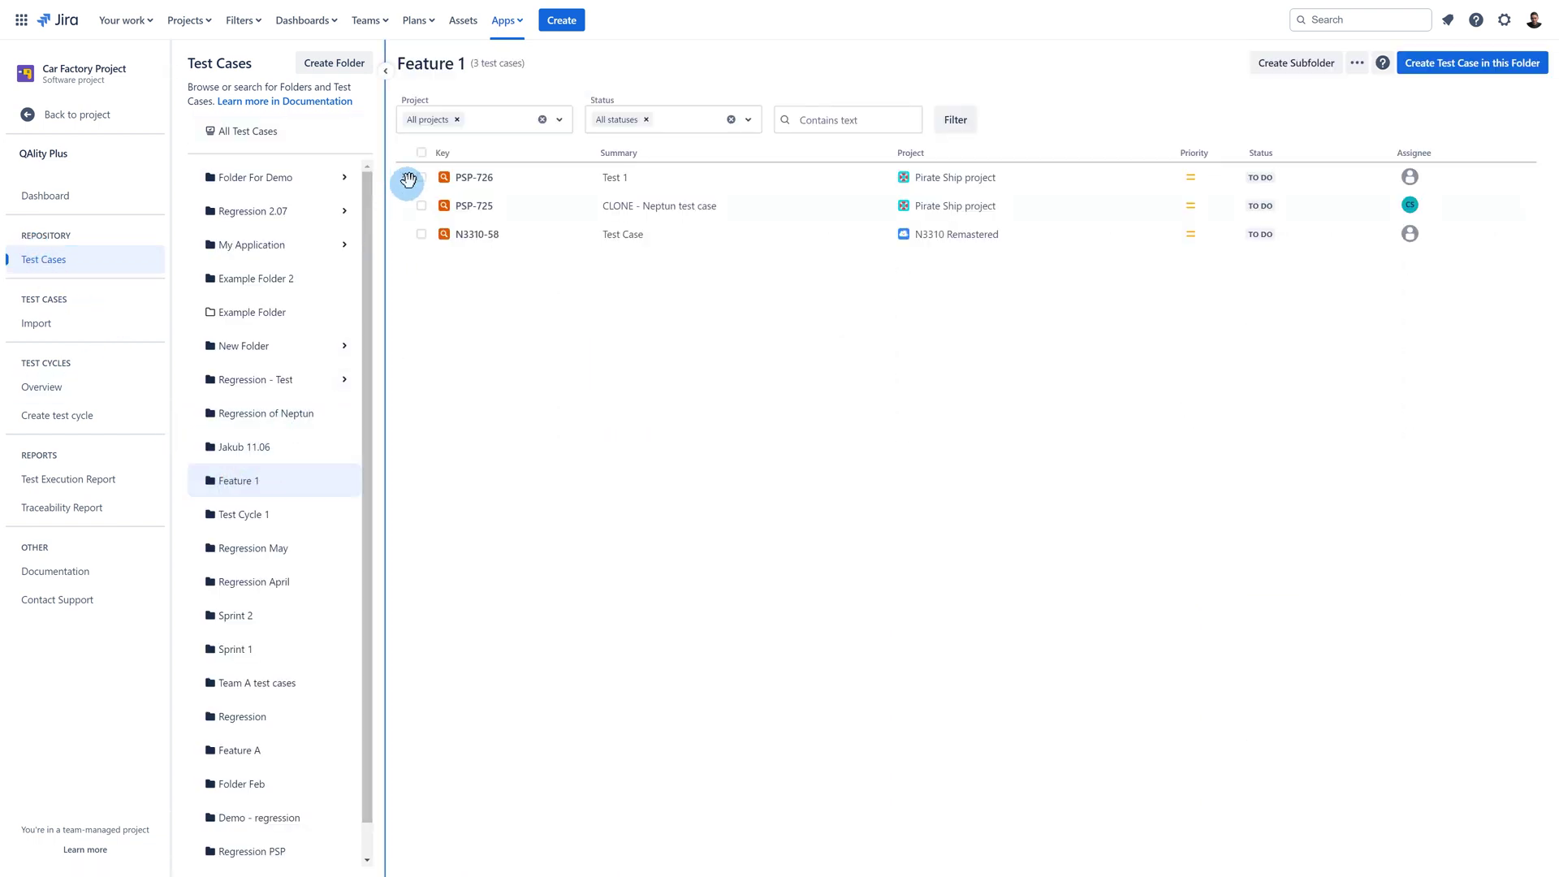
click(422, 153)
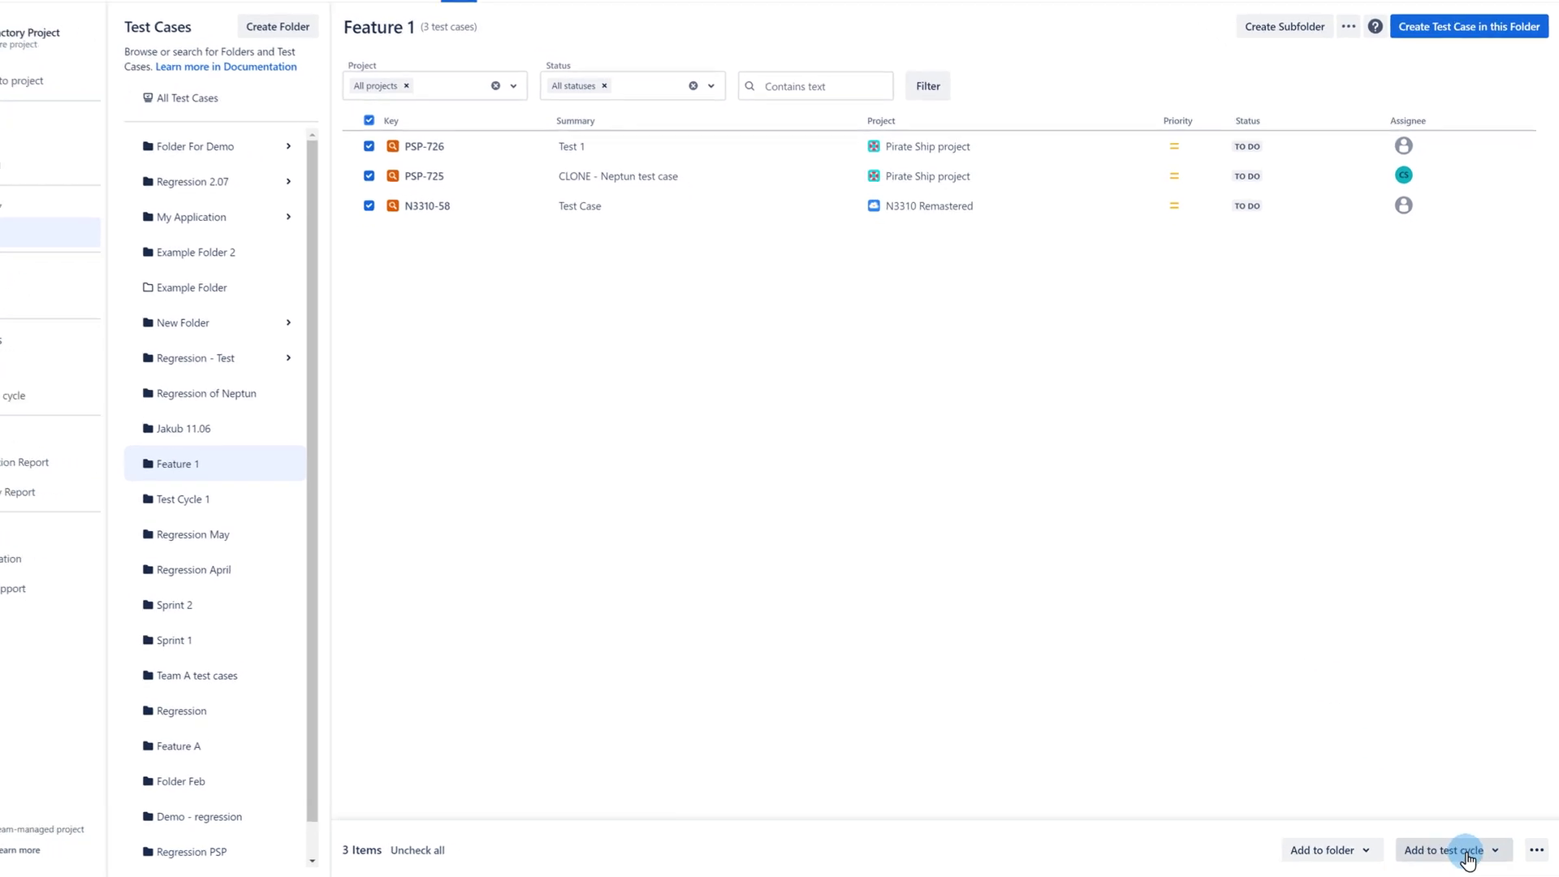
click(1466, 852)
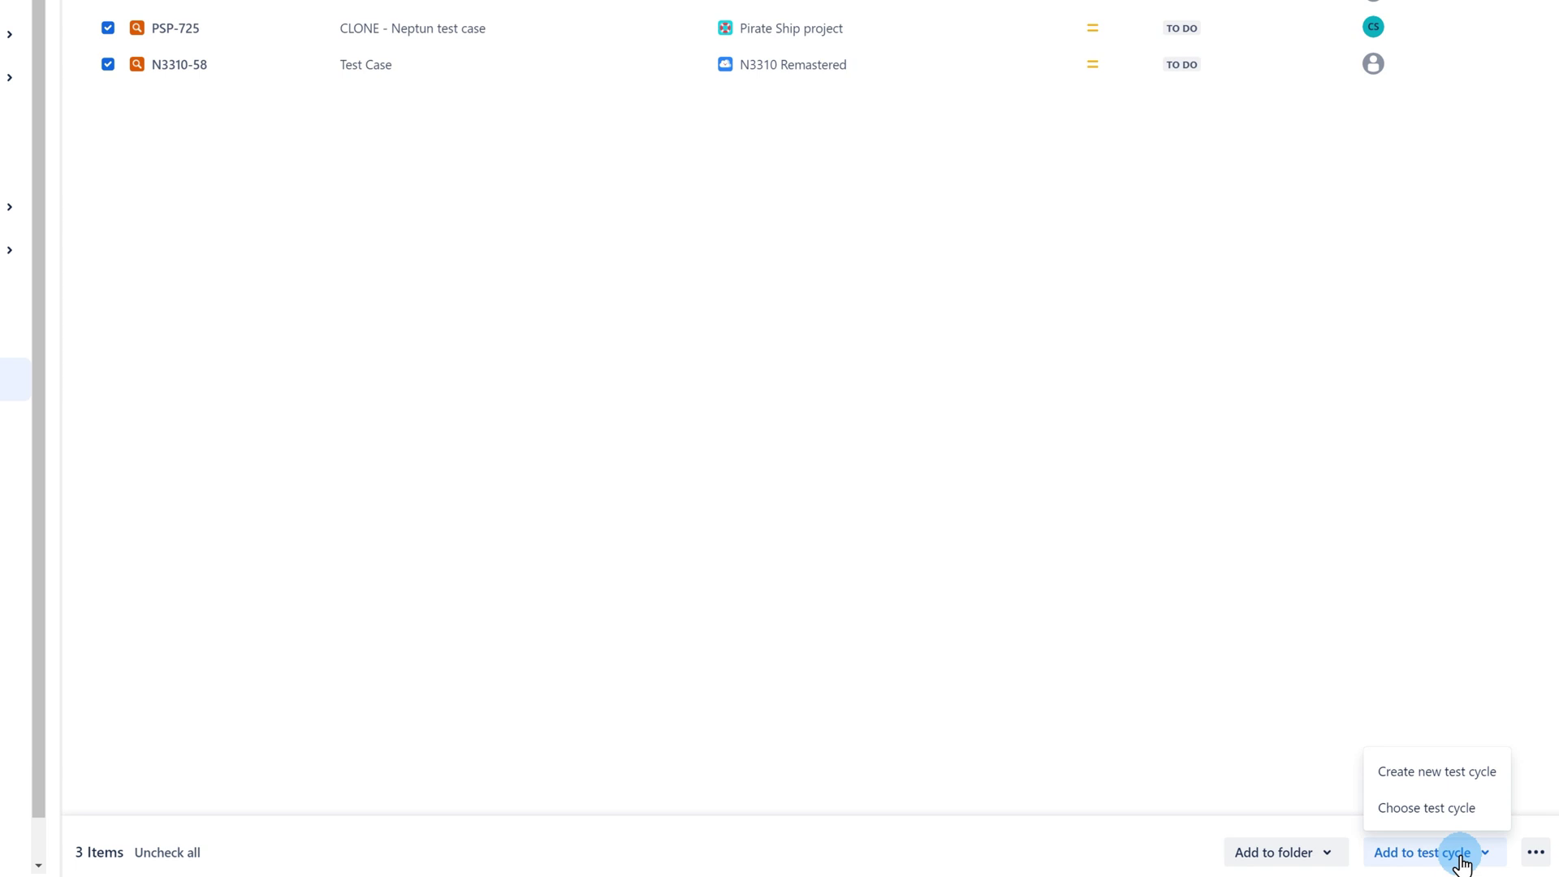
click(1453, 806)
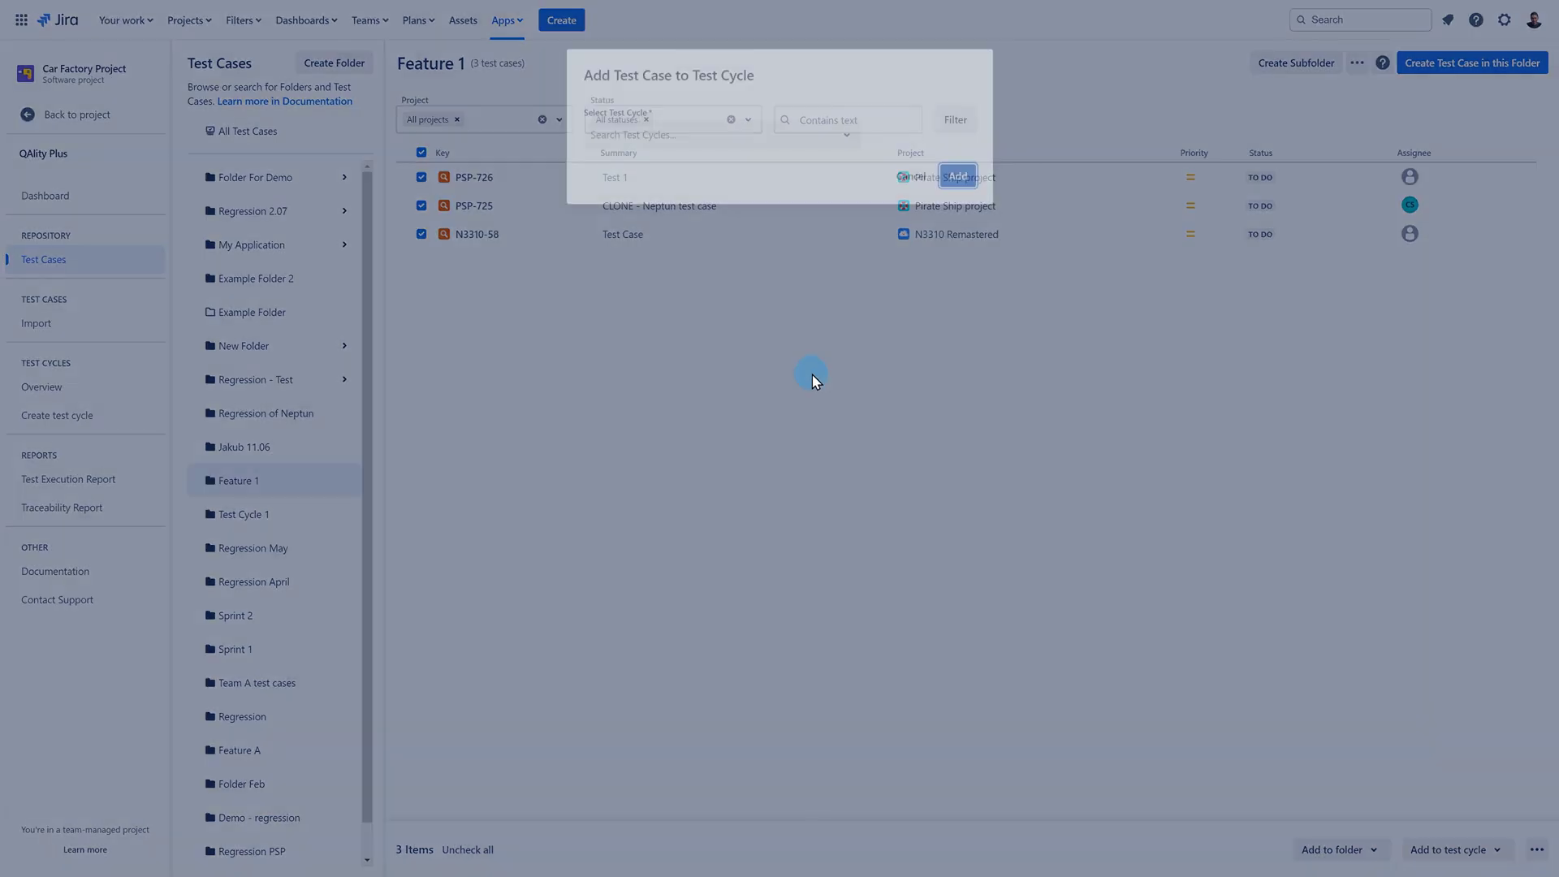
click(659, 137)
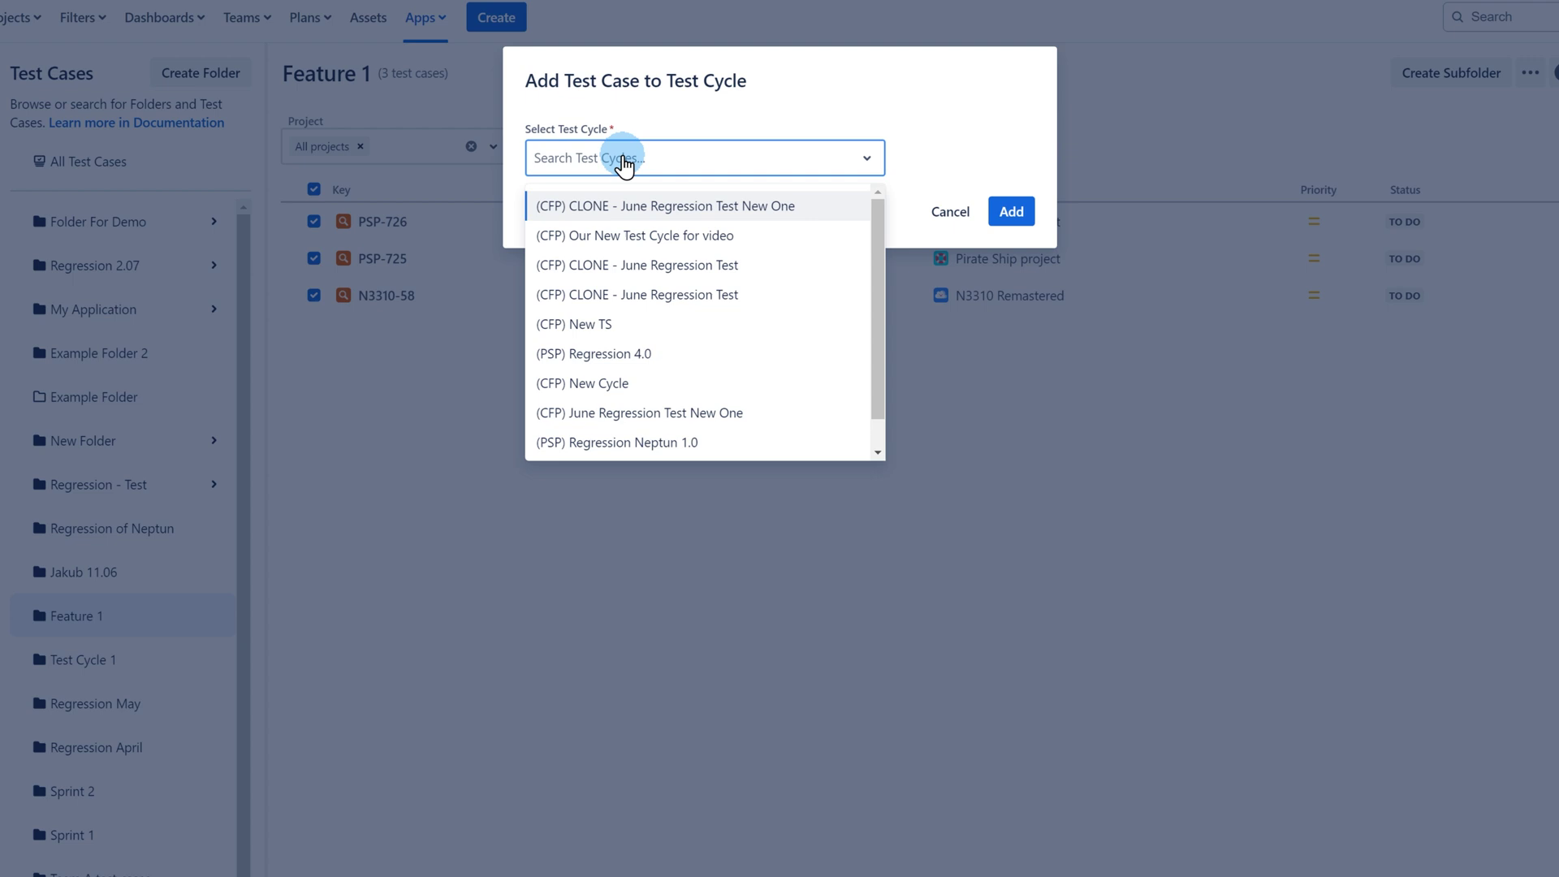
click(648, 213)
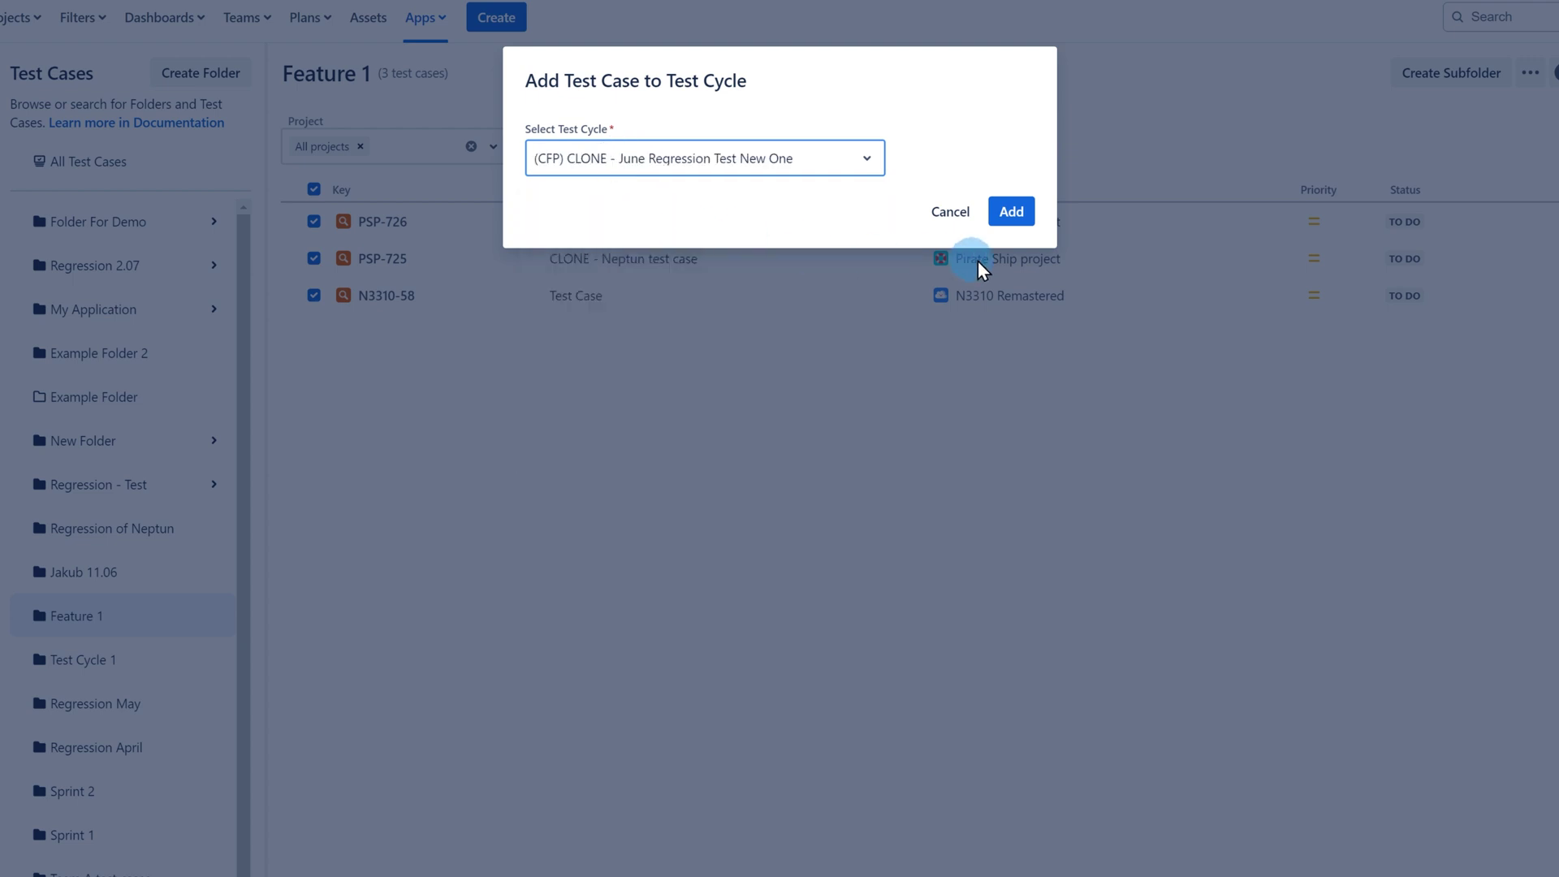
click(1011, 221)
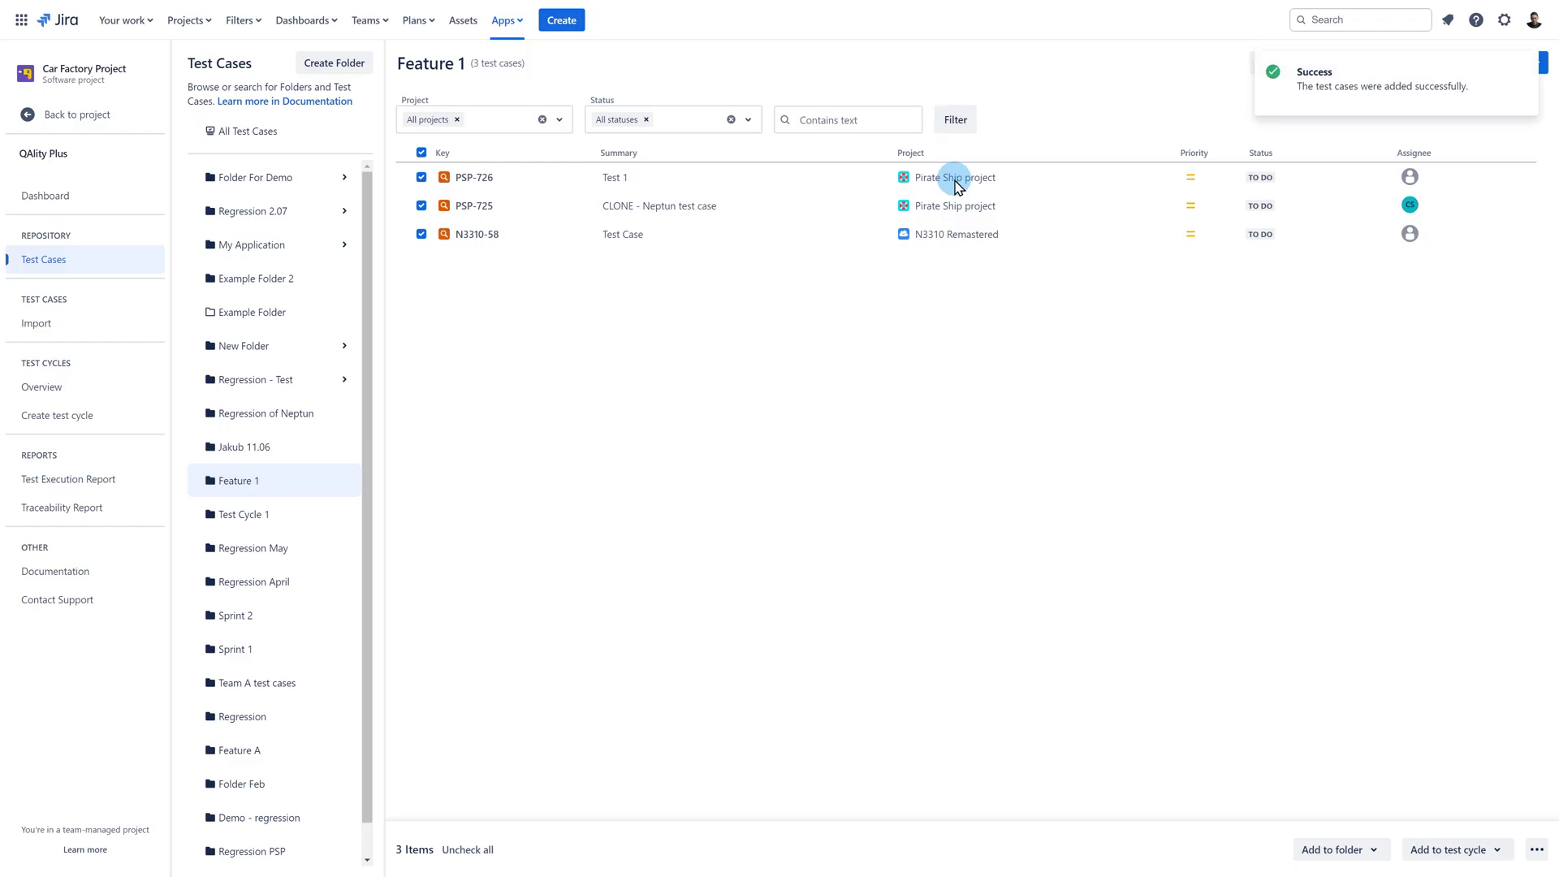
- Filter Jira issues with JQL issuetype = 'QAlity Test' AND labels = regression
mouse_move(1408, 113)
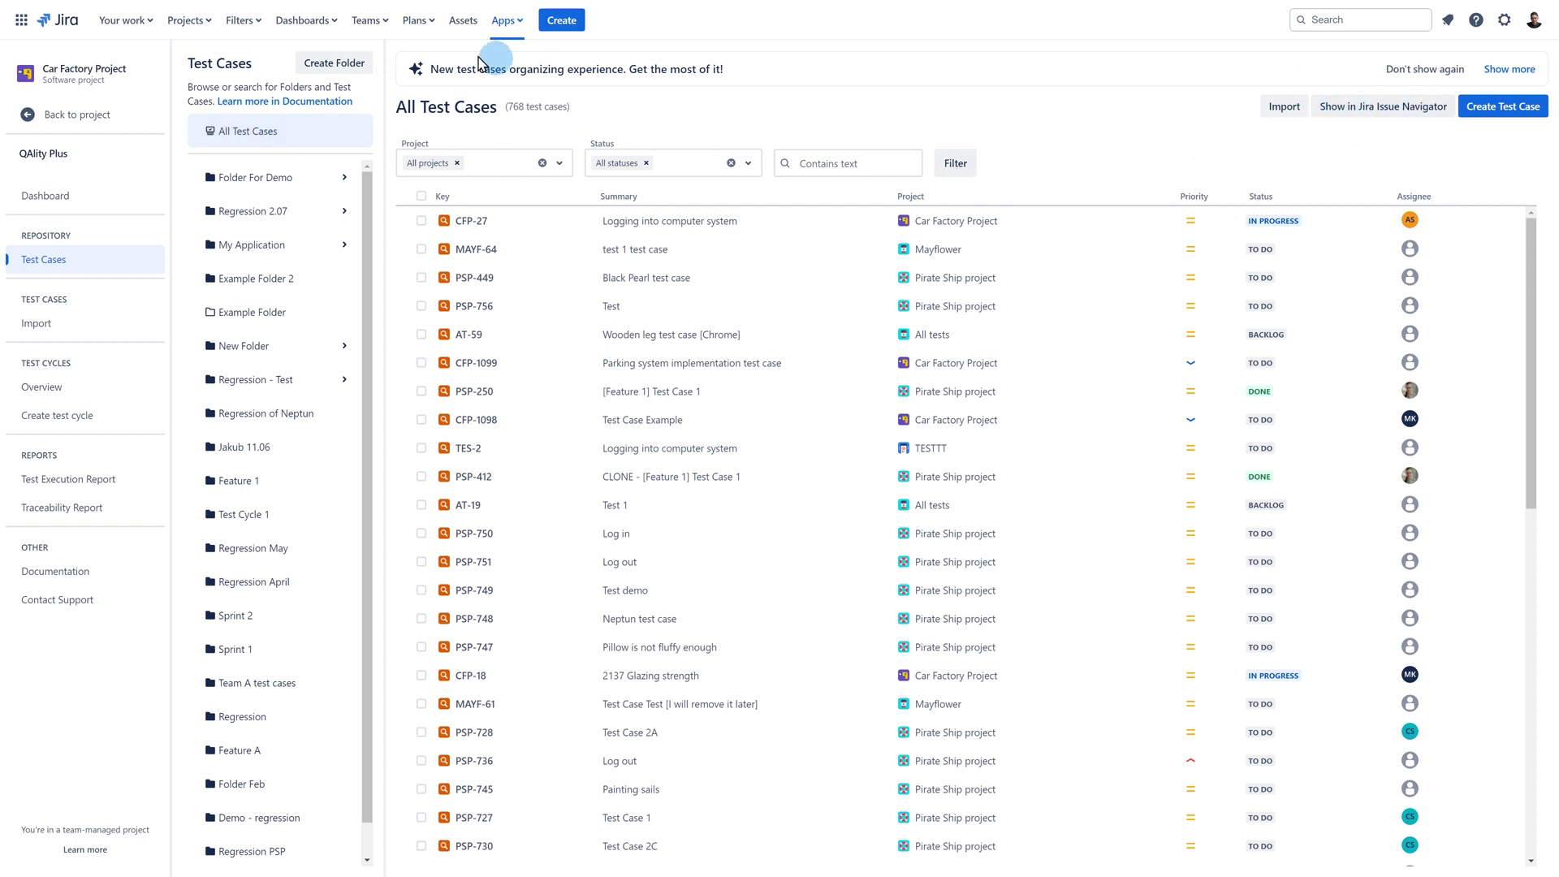
click(243, 20)
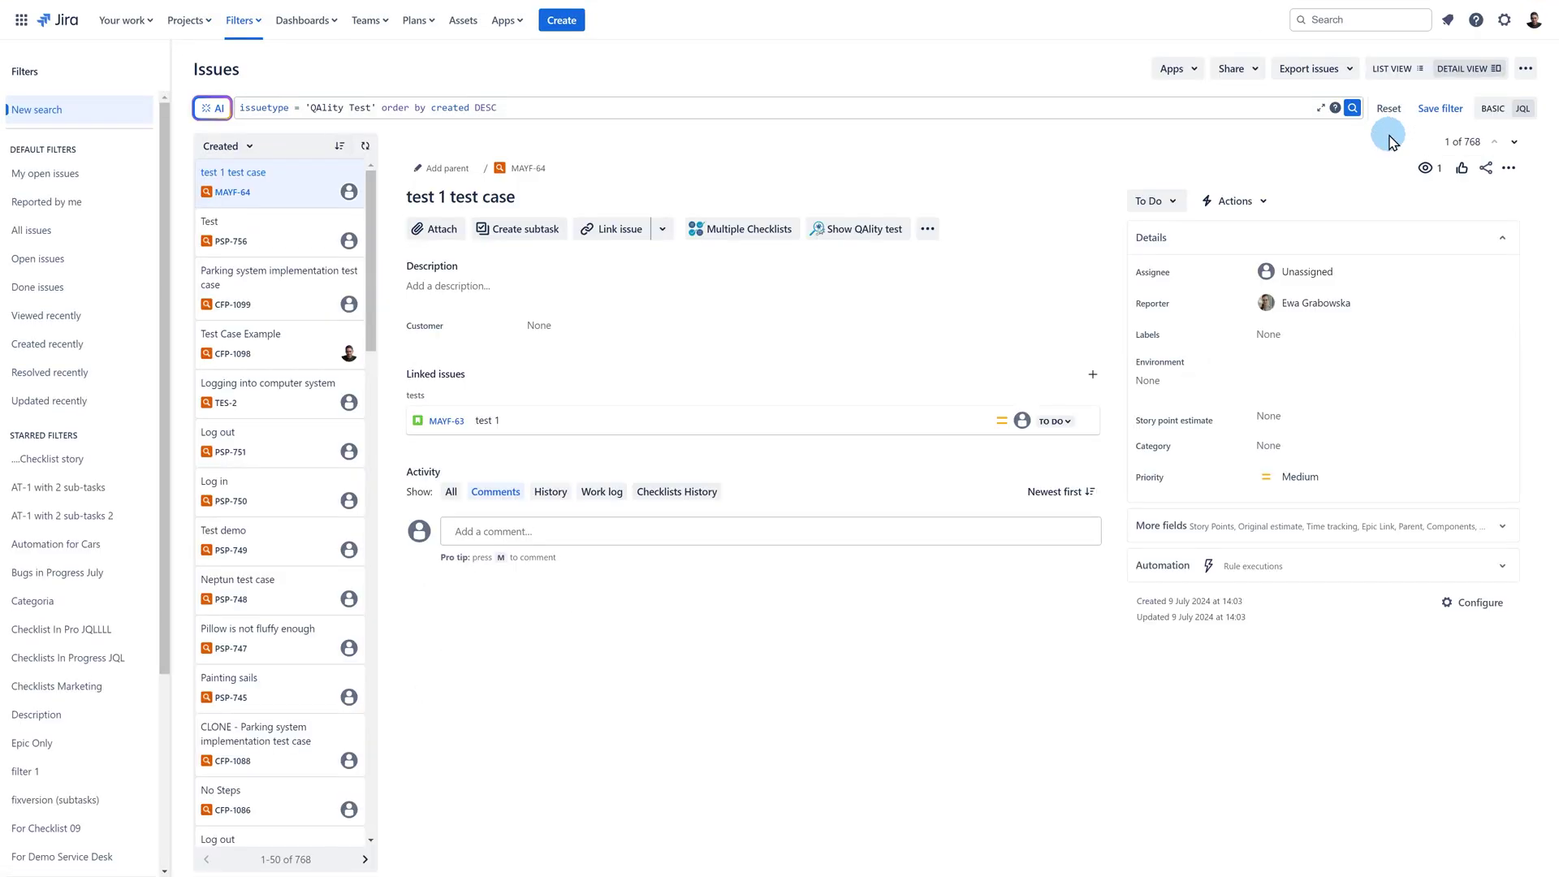
drag(510, 107, 382, 107)
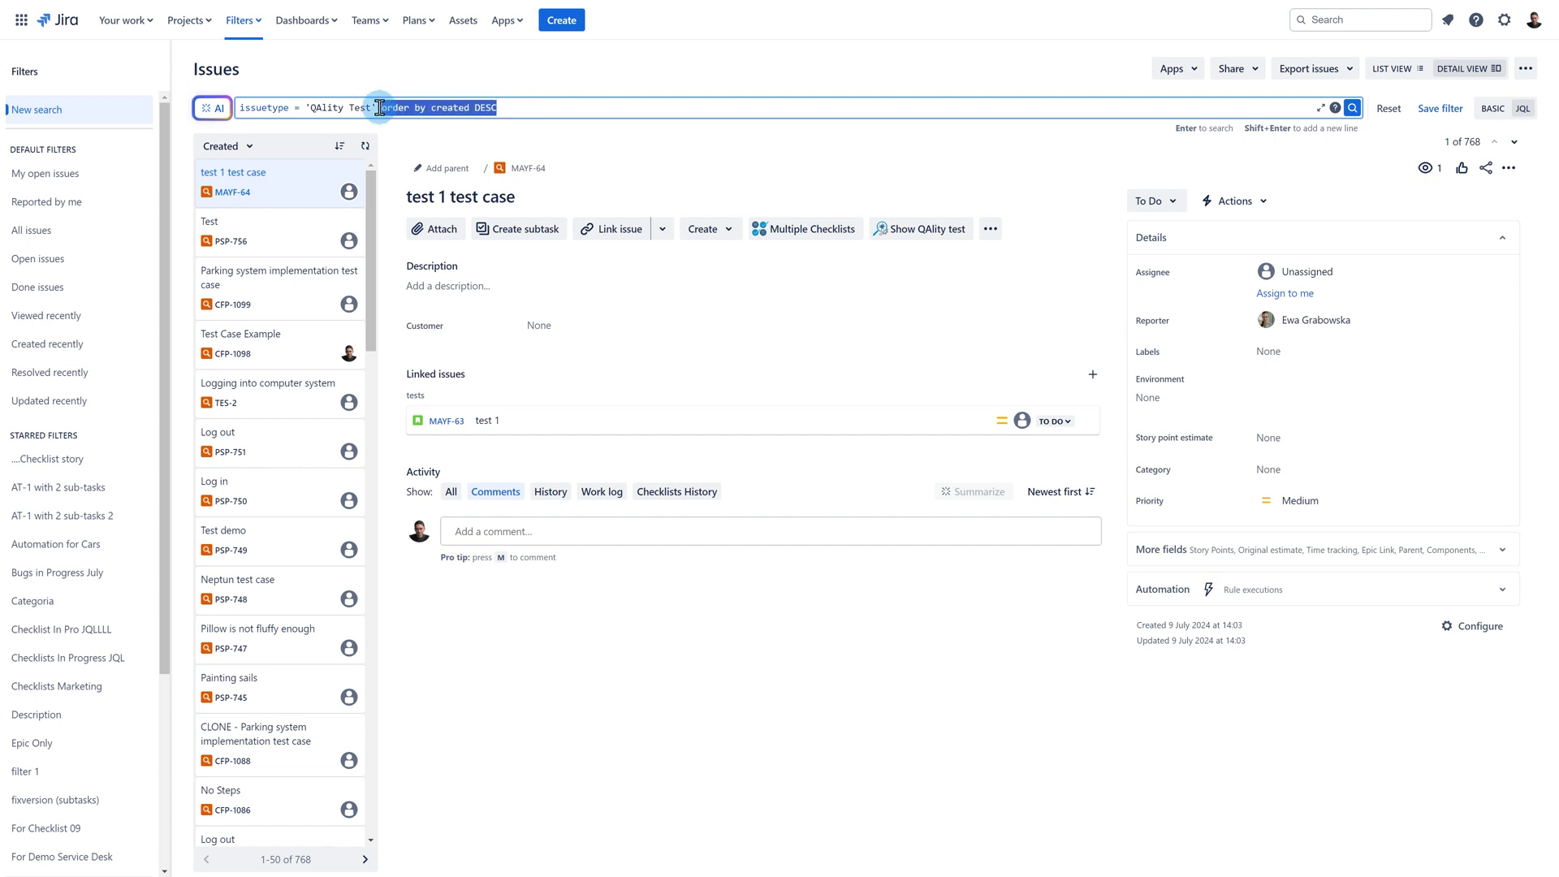
text(And lab)
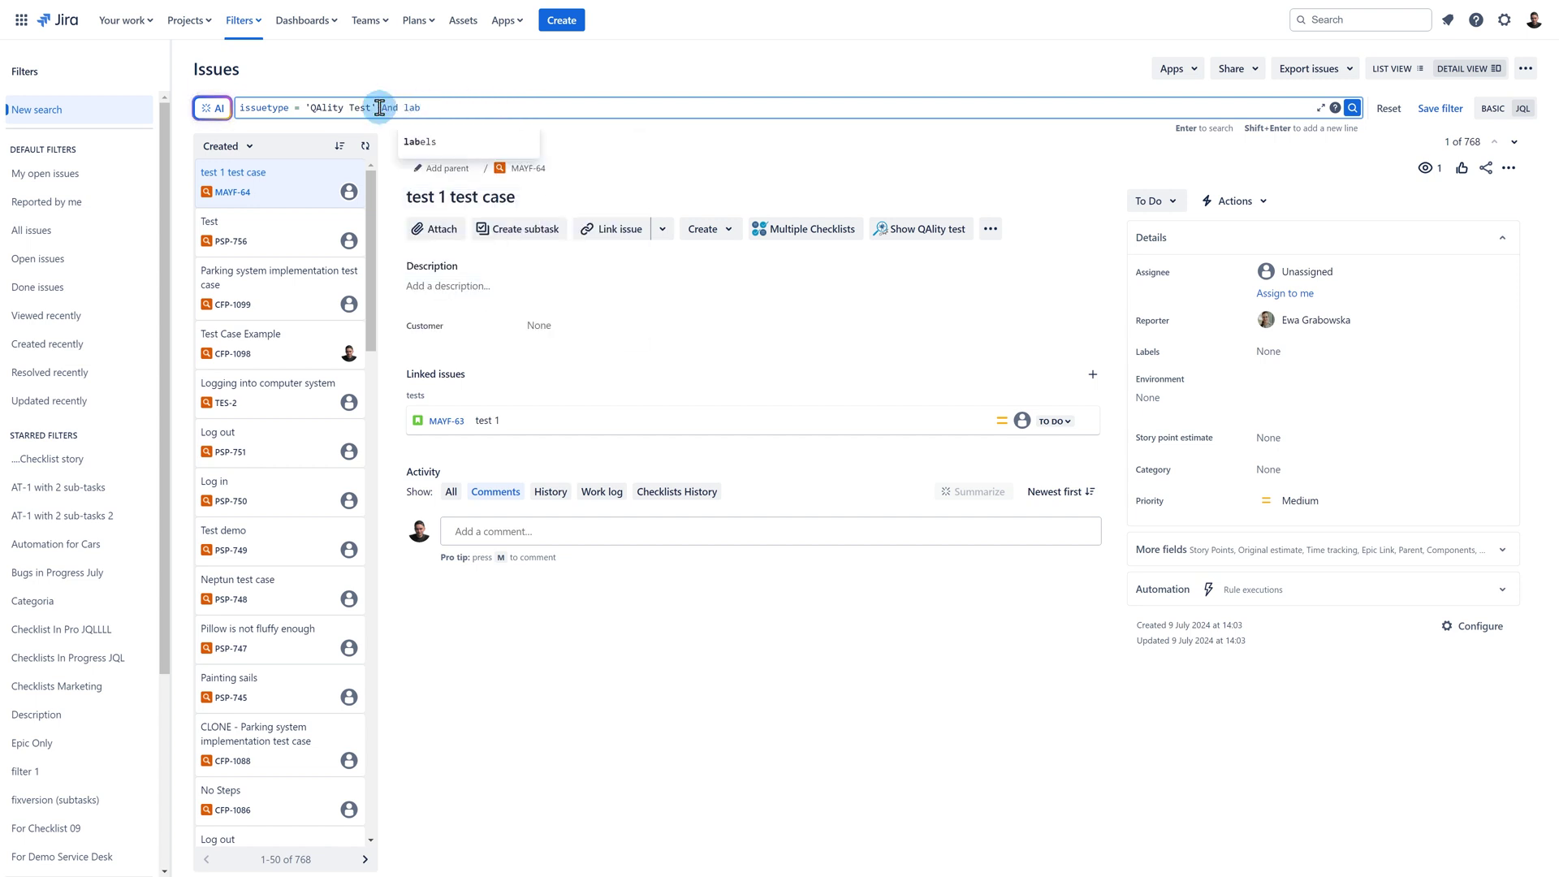
text(els = re)
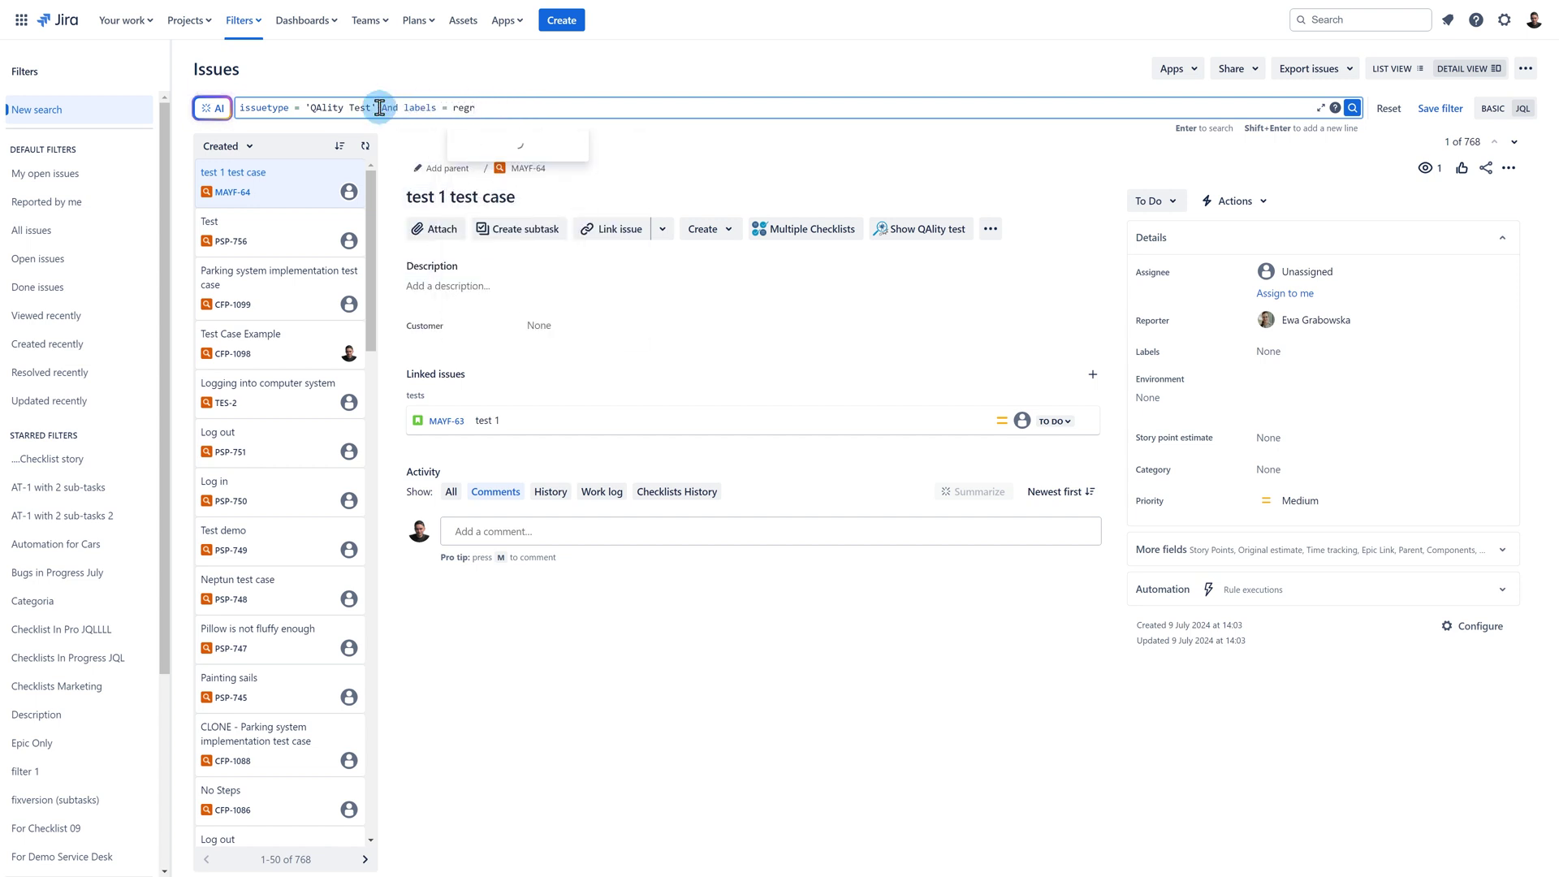
text(gr)
key(Return)
key(Return)
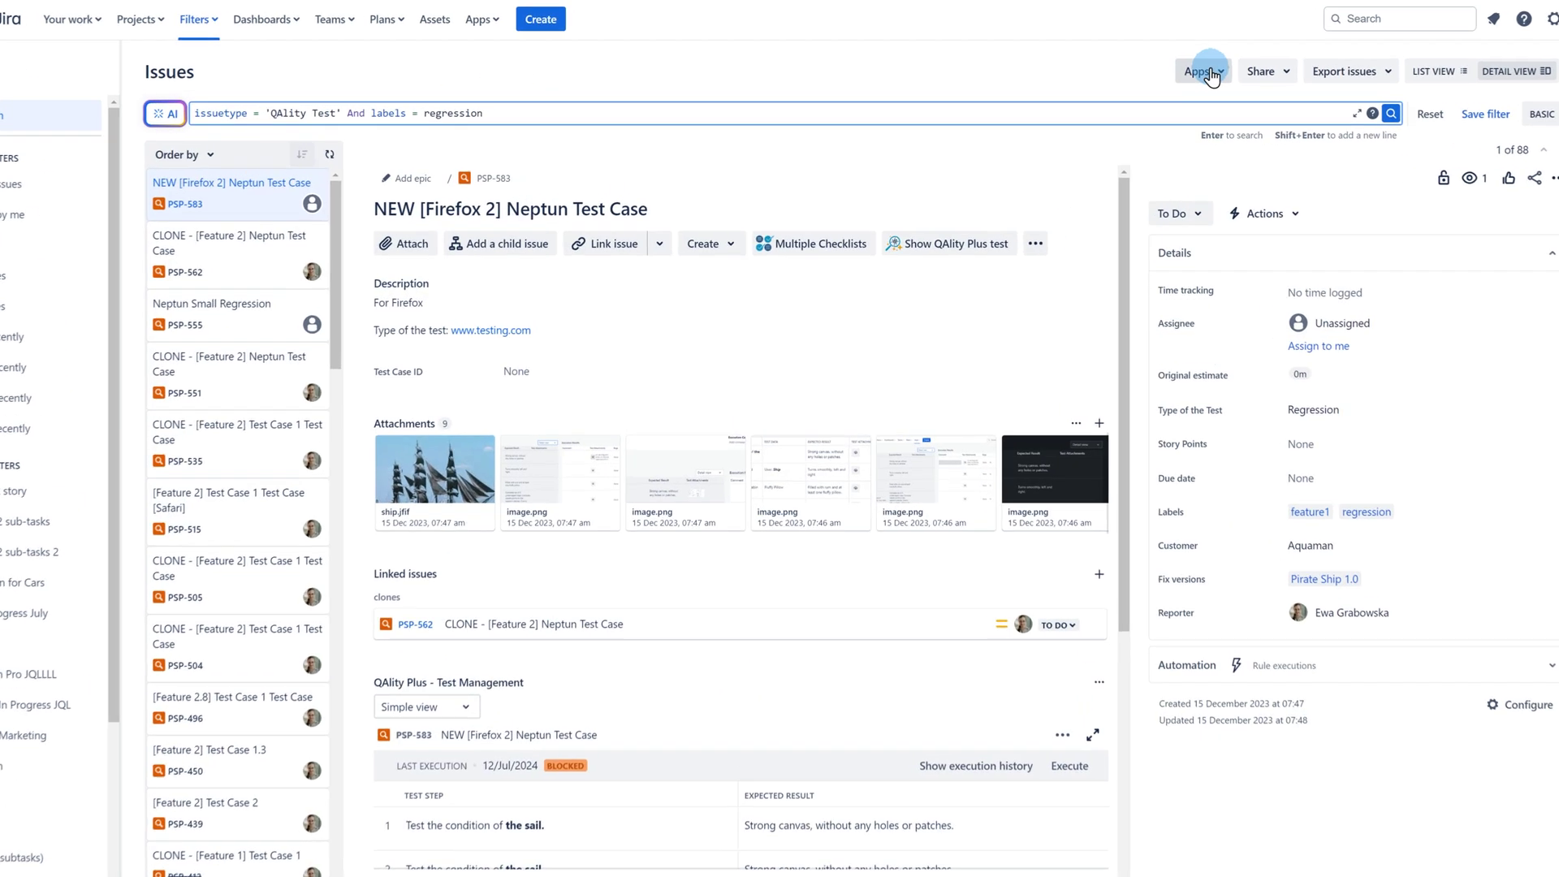
- Via Apps > QAlity Plus, target all found tests at Car Factory Project's CLONE - June Regression Test New One cycle
click(1209, 75)
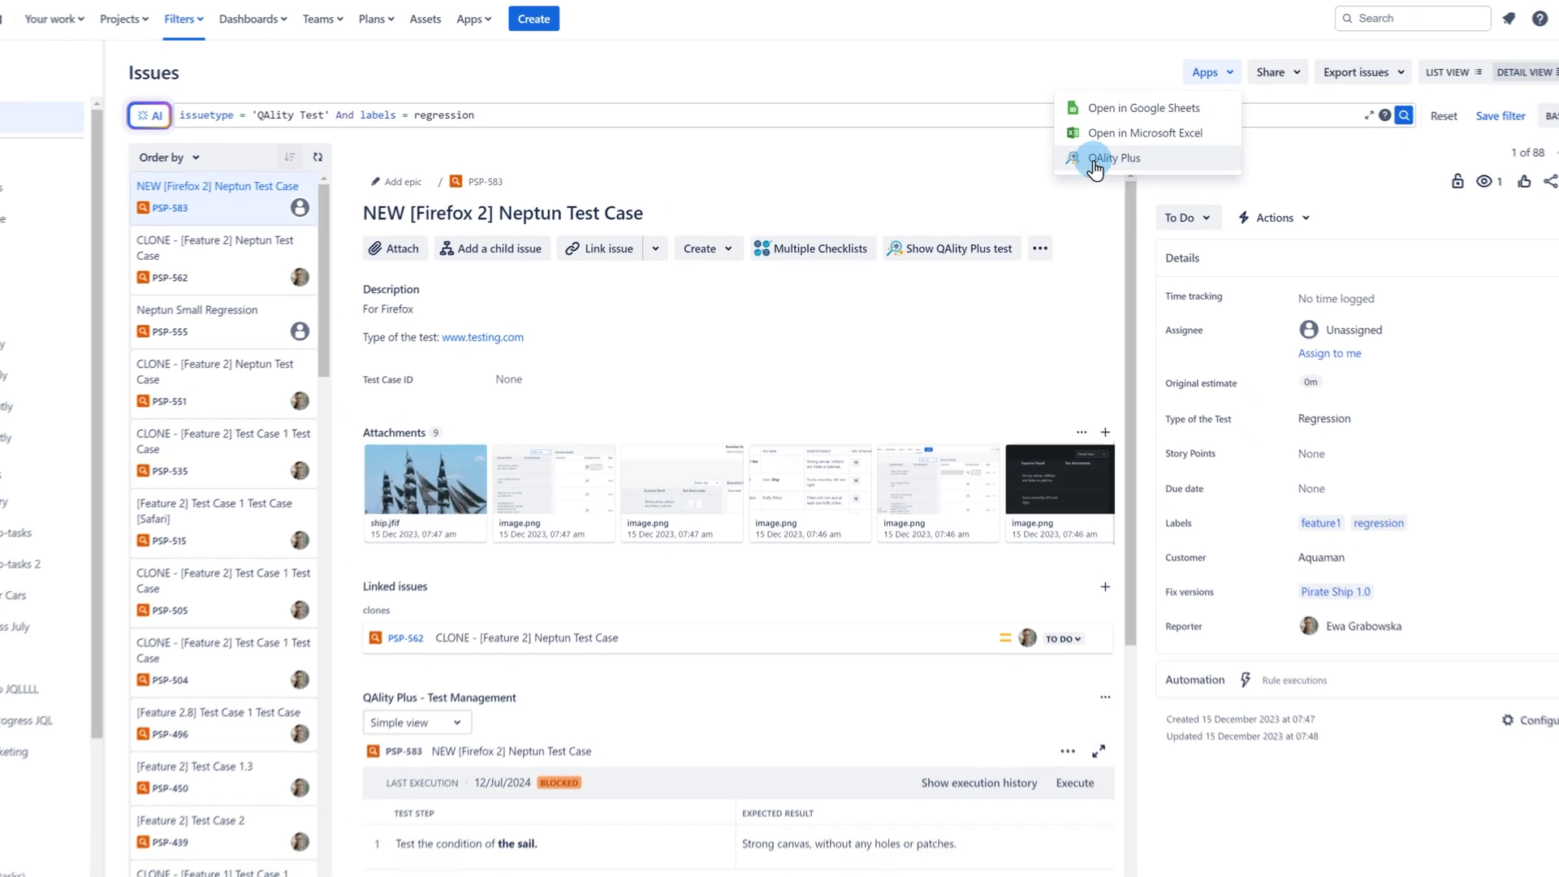
click(1095, 162)
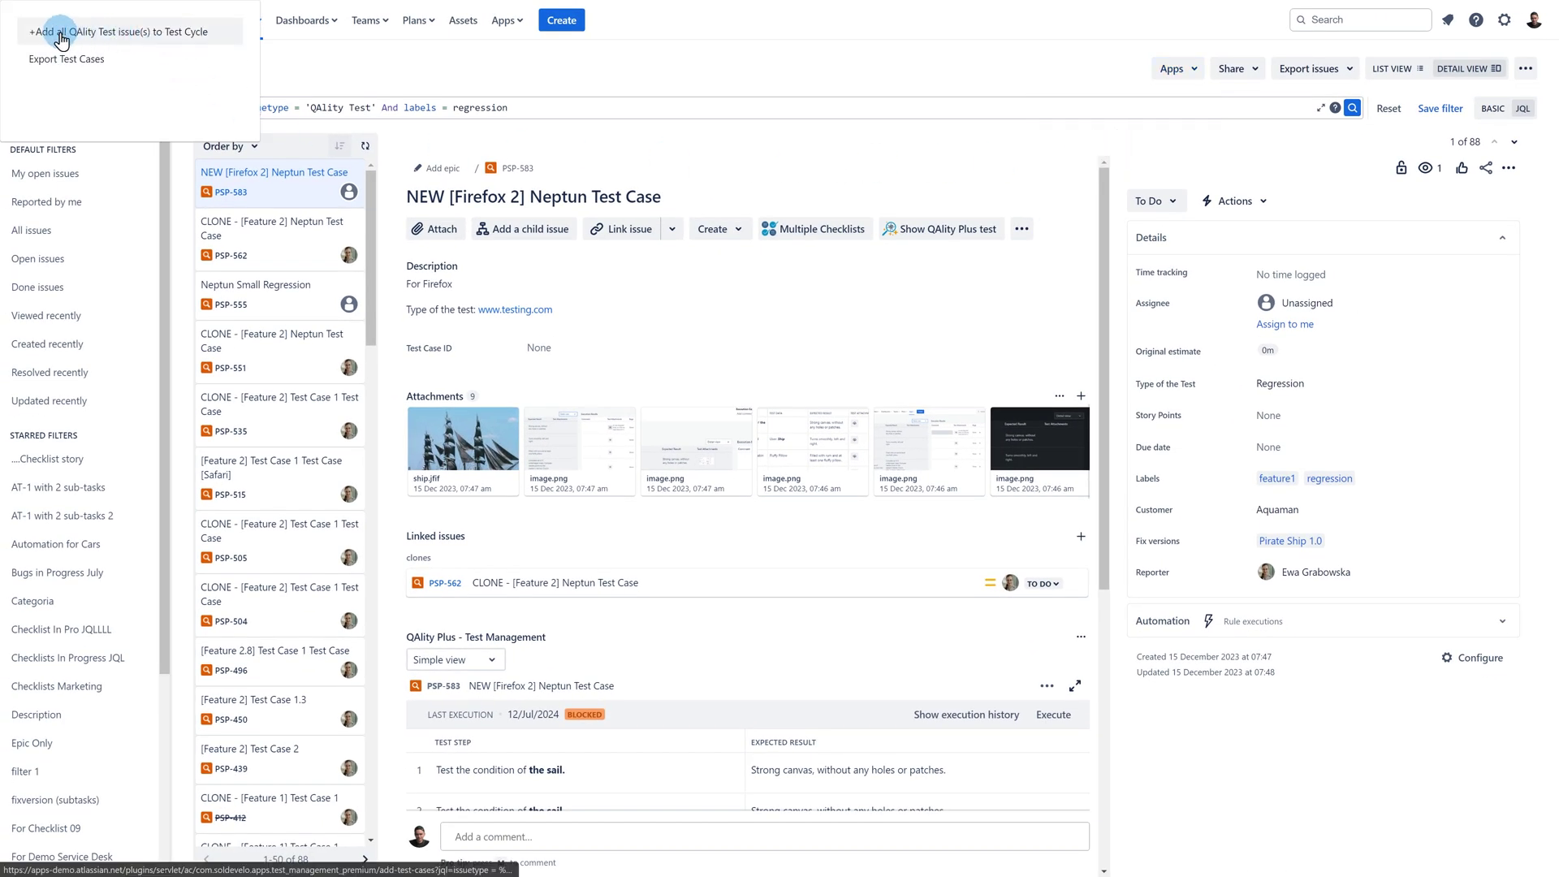
click(164, 41)
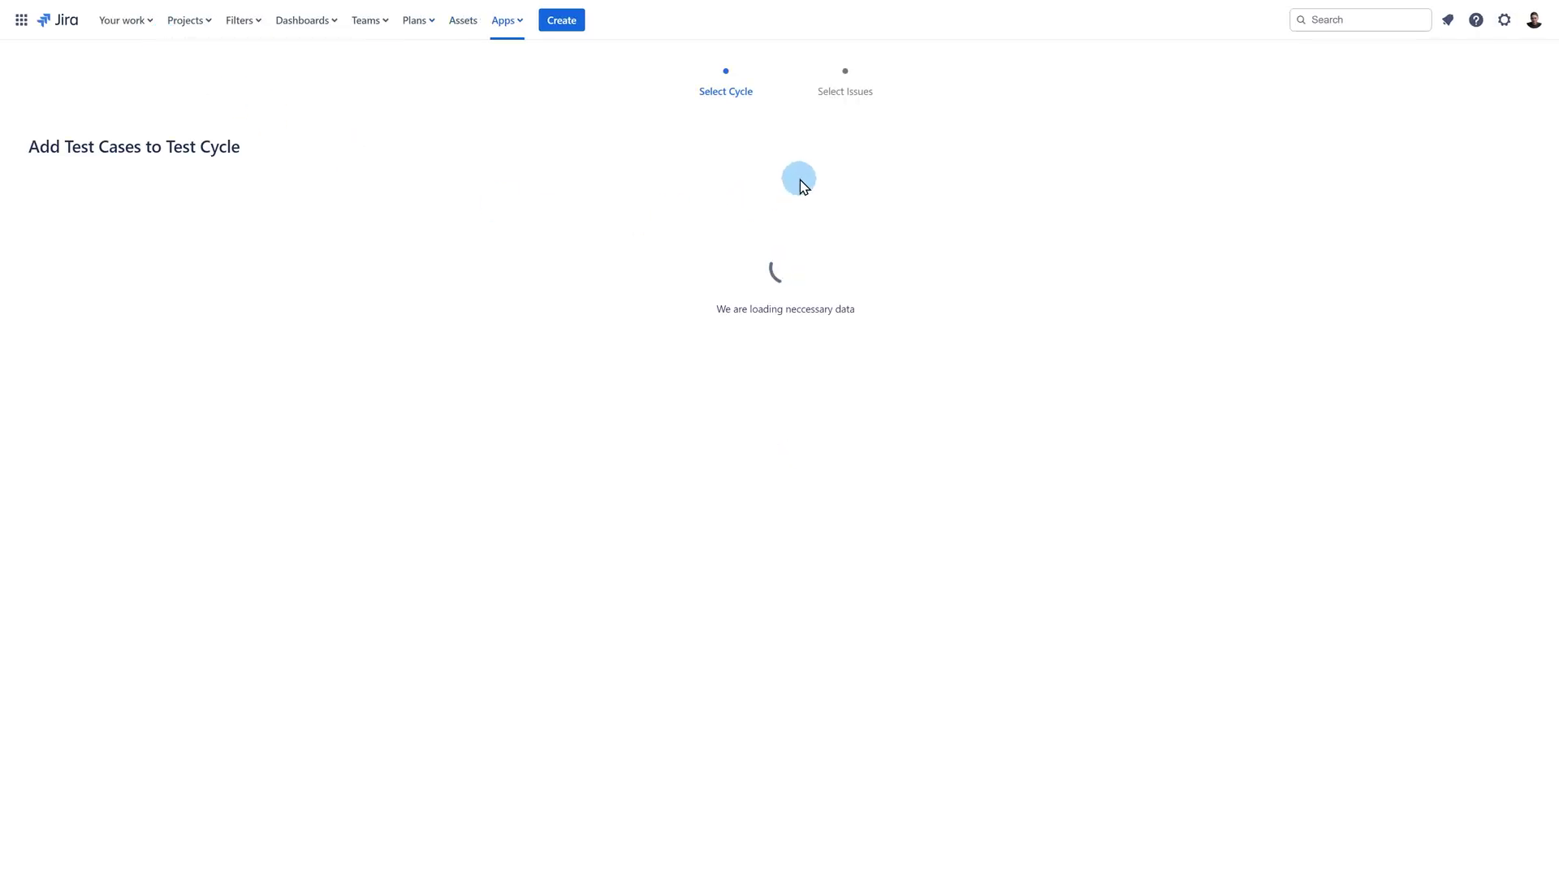
click(146, 292)
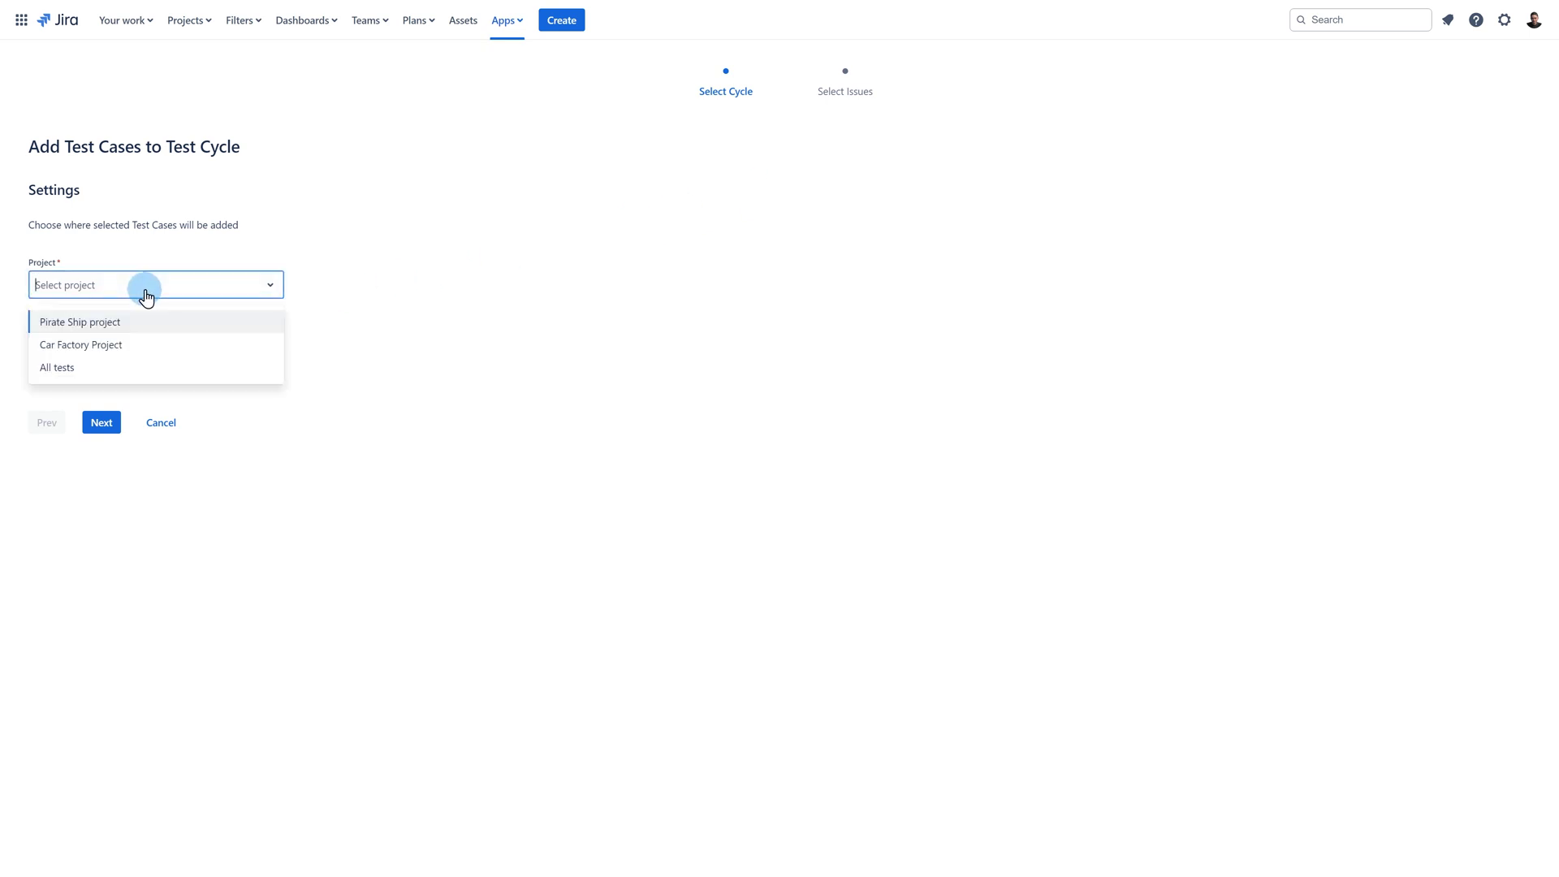
click(76, 346)
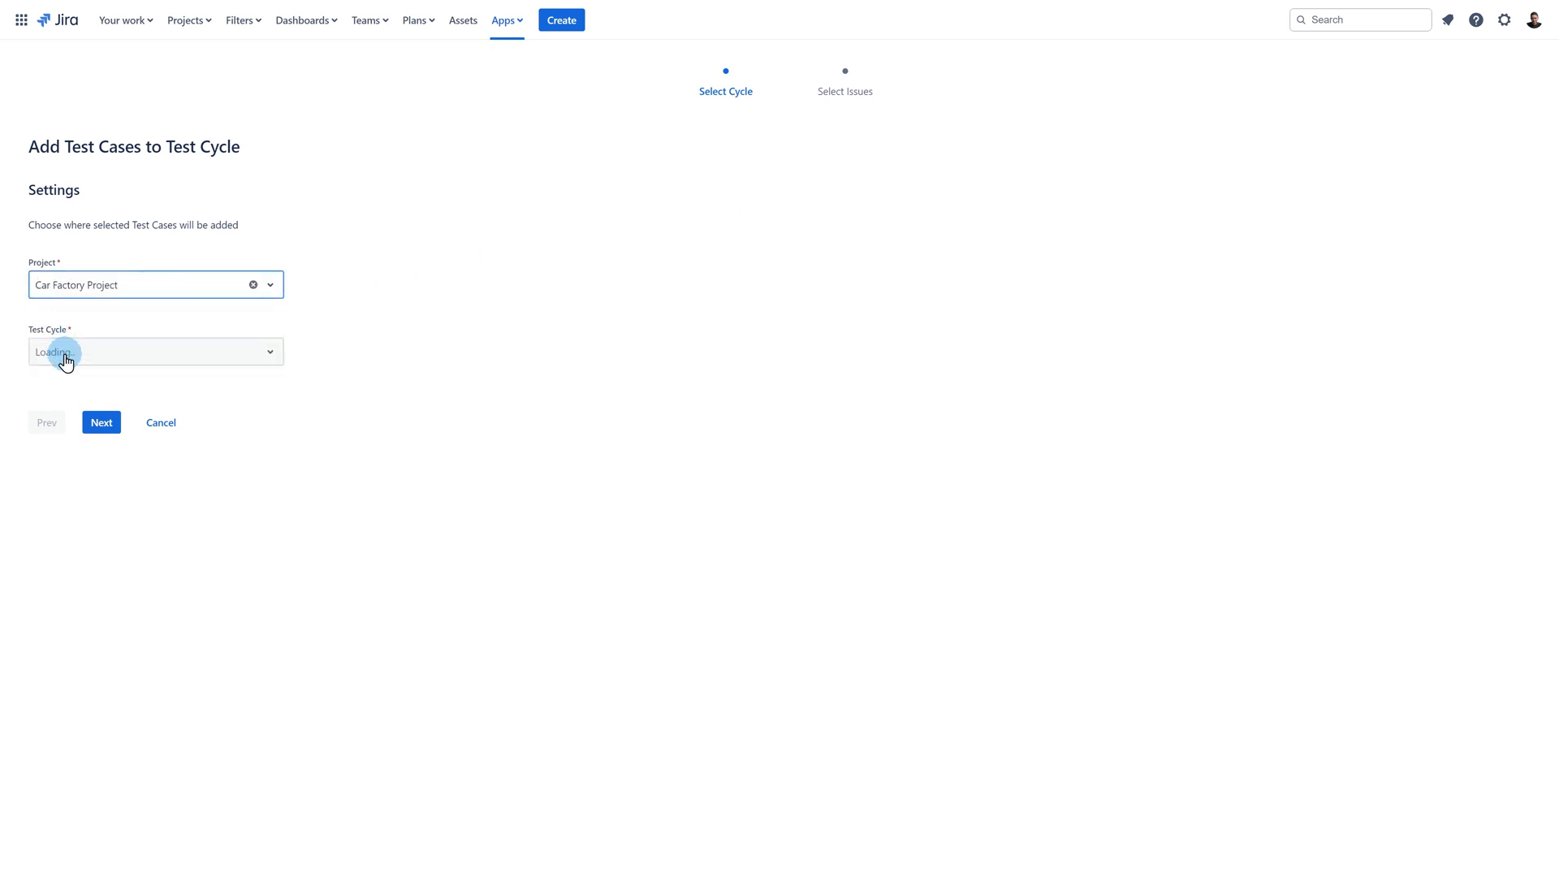
click(66, 359)
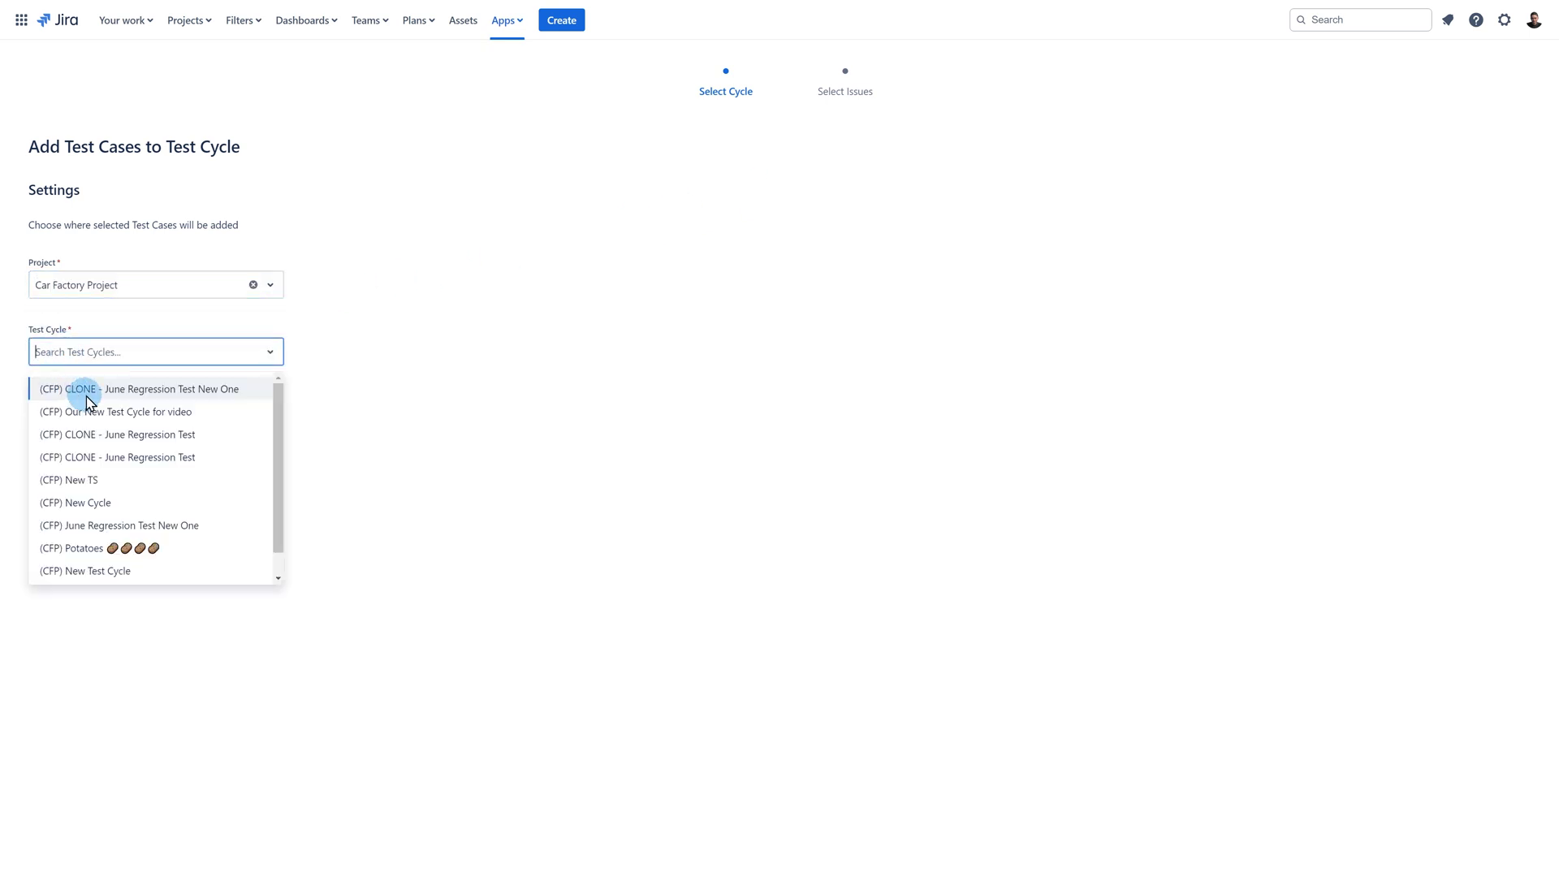
click(218, 389)
click(126, 472)
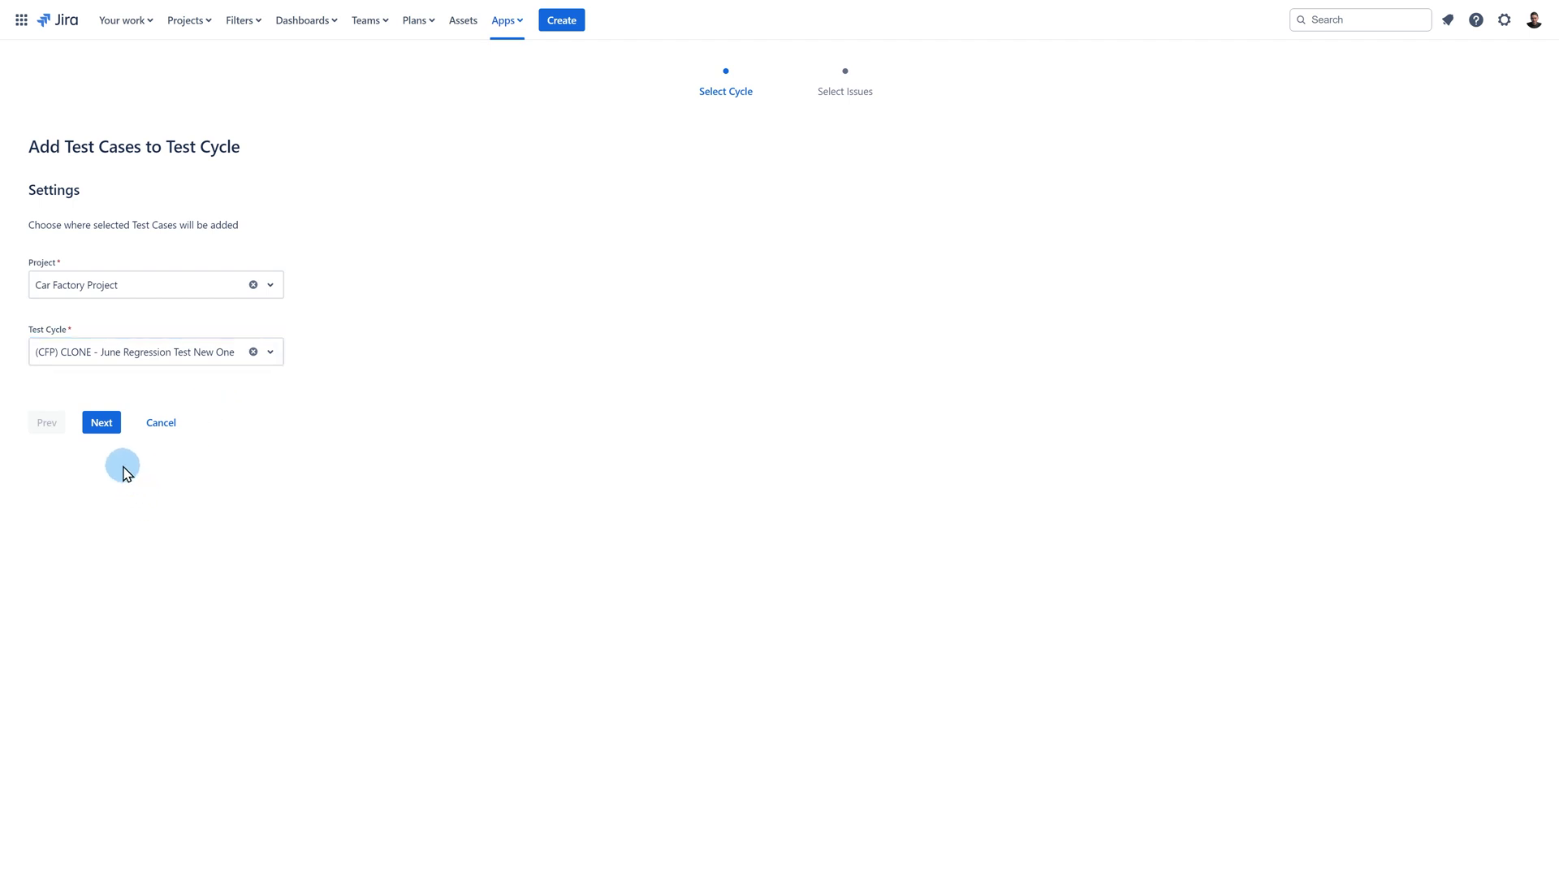
- Clear all selections, tick PSP-583, PSP-562, PSP-555, PSP-551 and PSP-535, and add these five
click(102, 422)
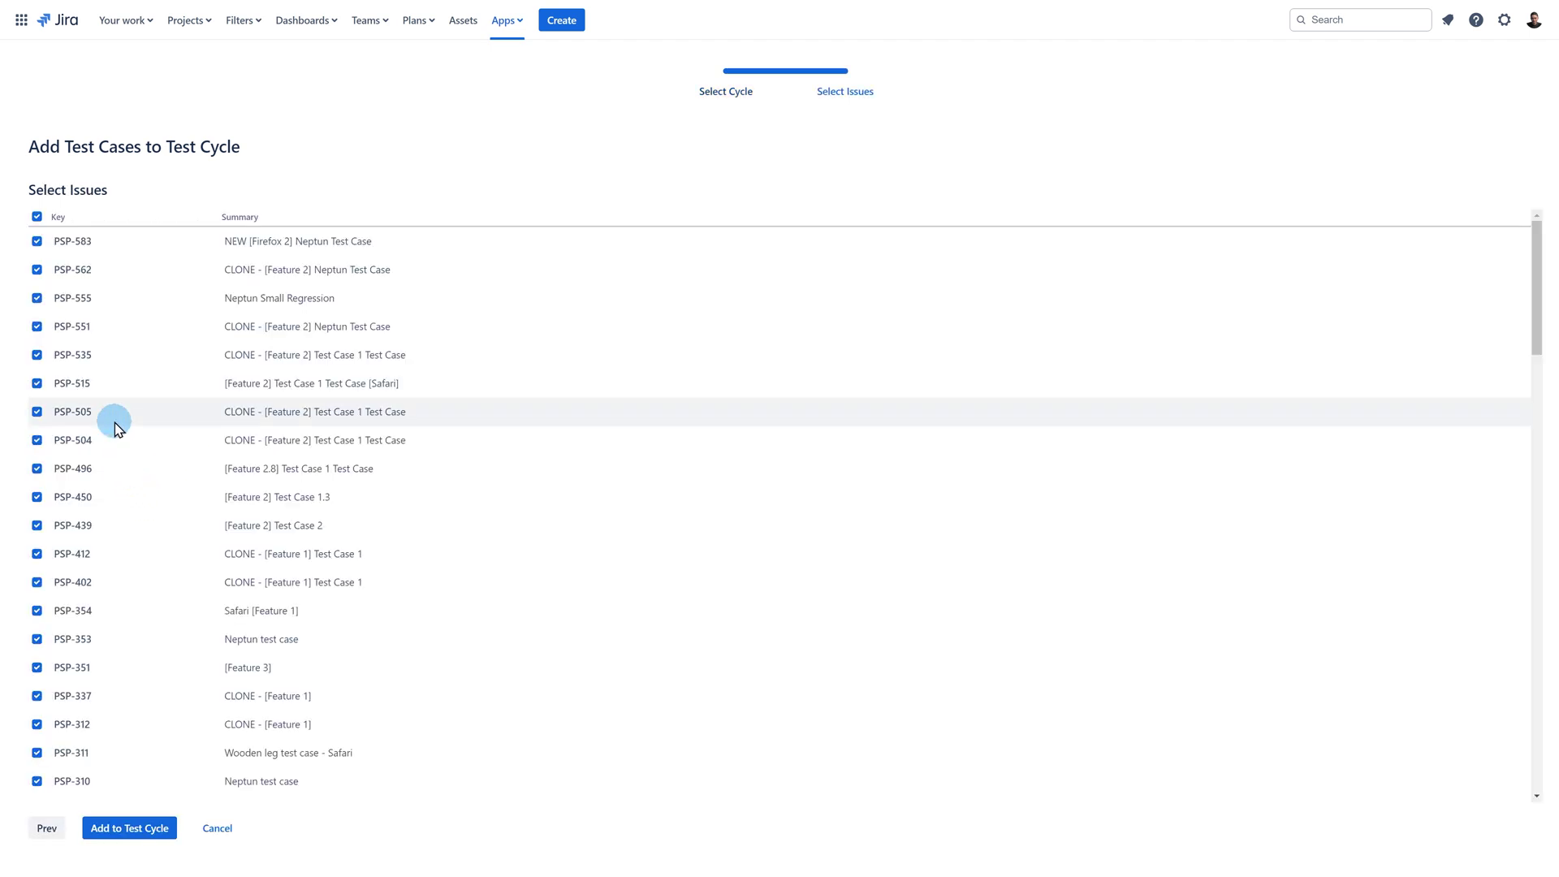
click(37, 217)
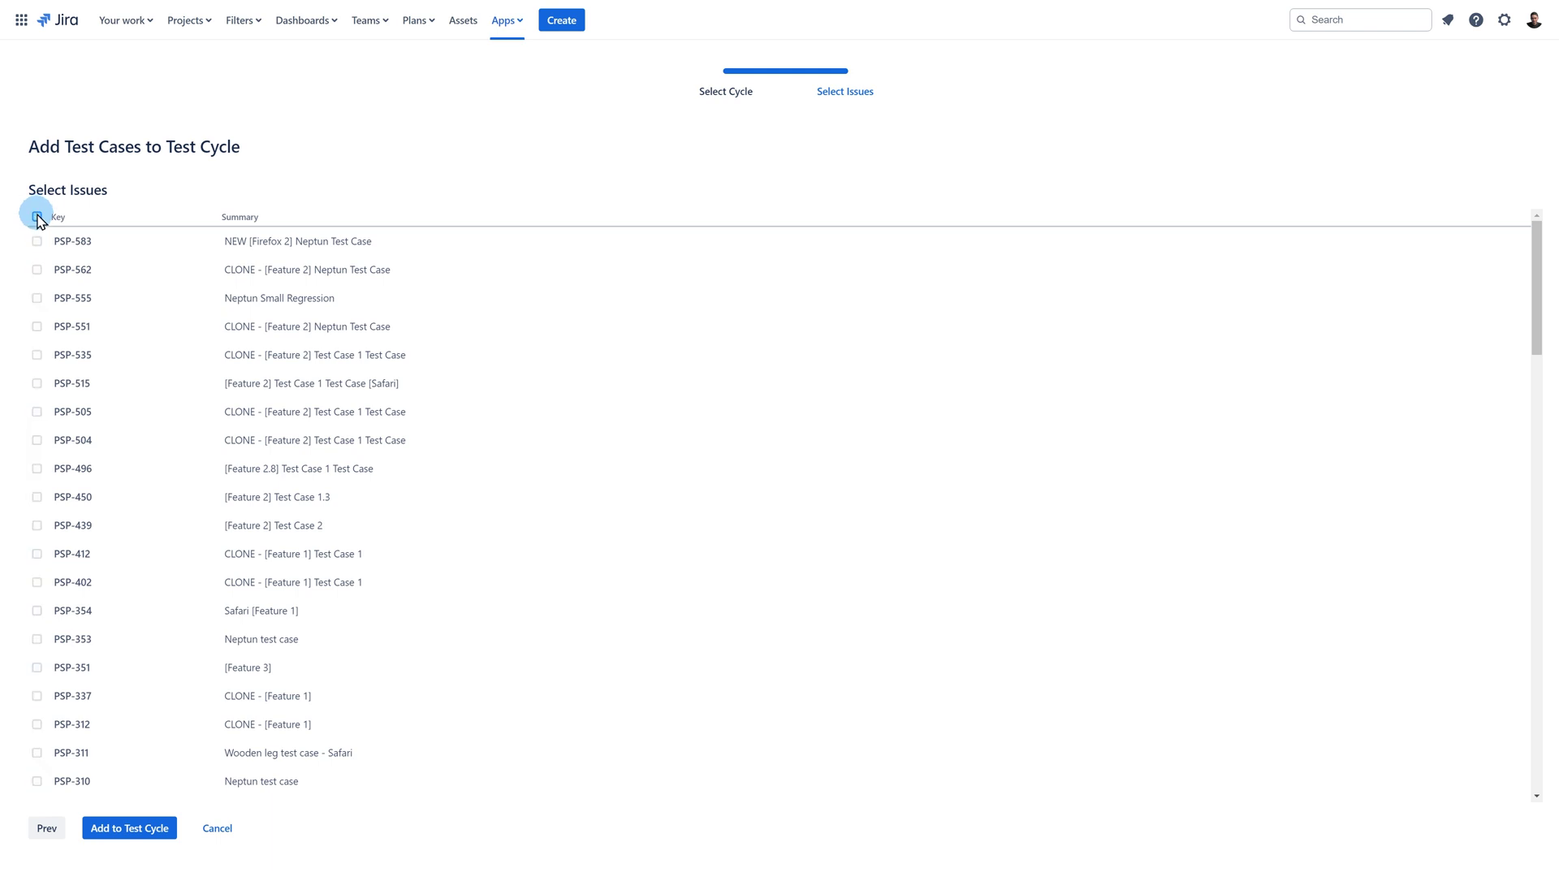
click(36, 241)
click(37, 270)
click(36, 298)
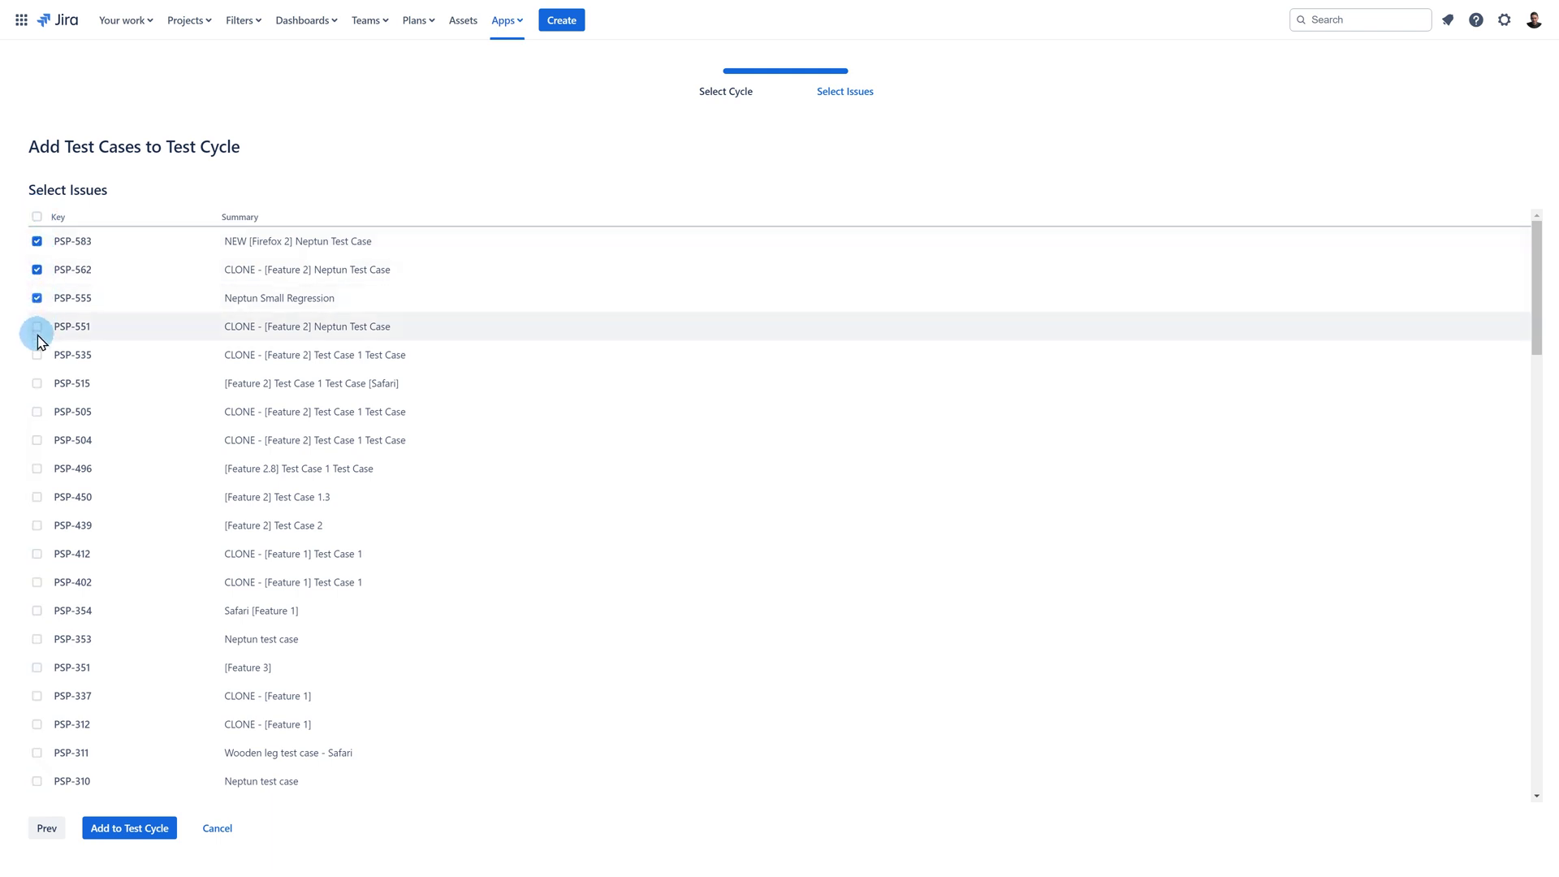
click(37, 327)
click(36, 355)
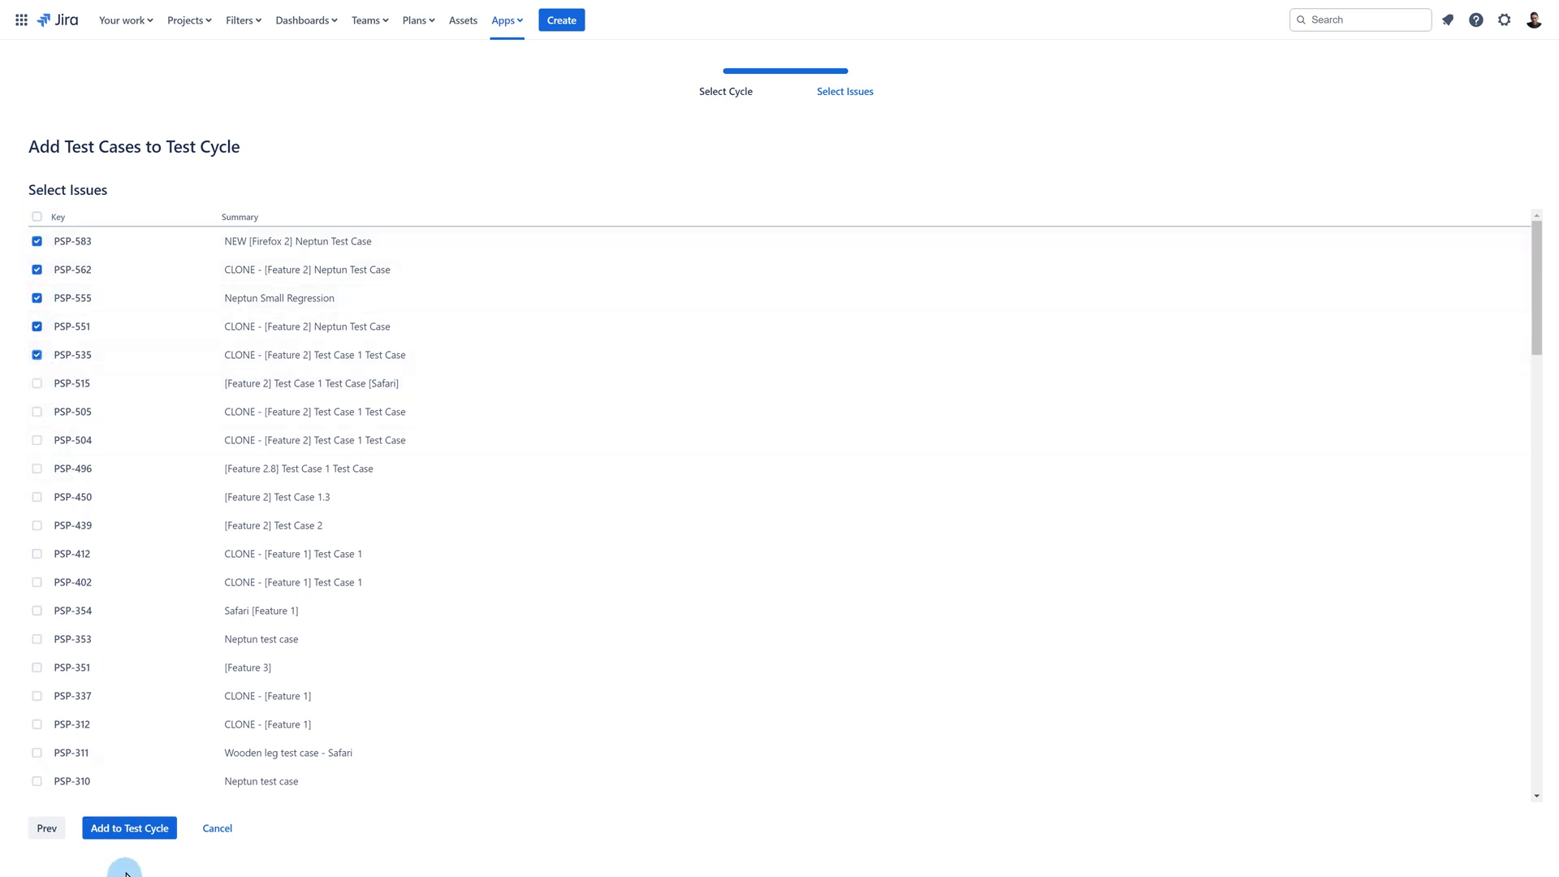
click(96, 830)
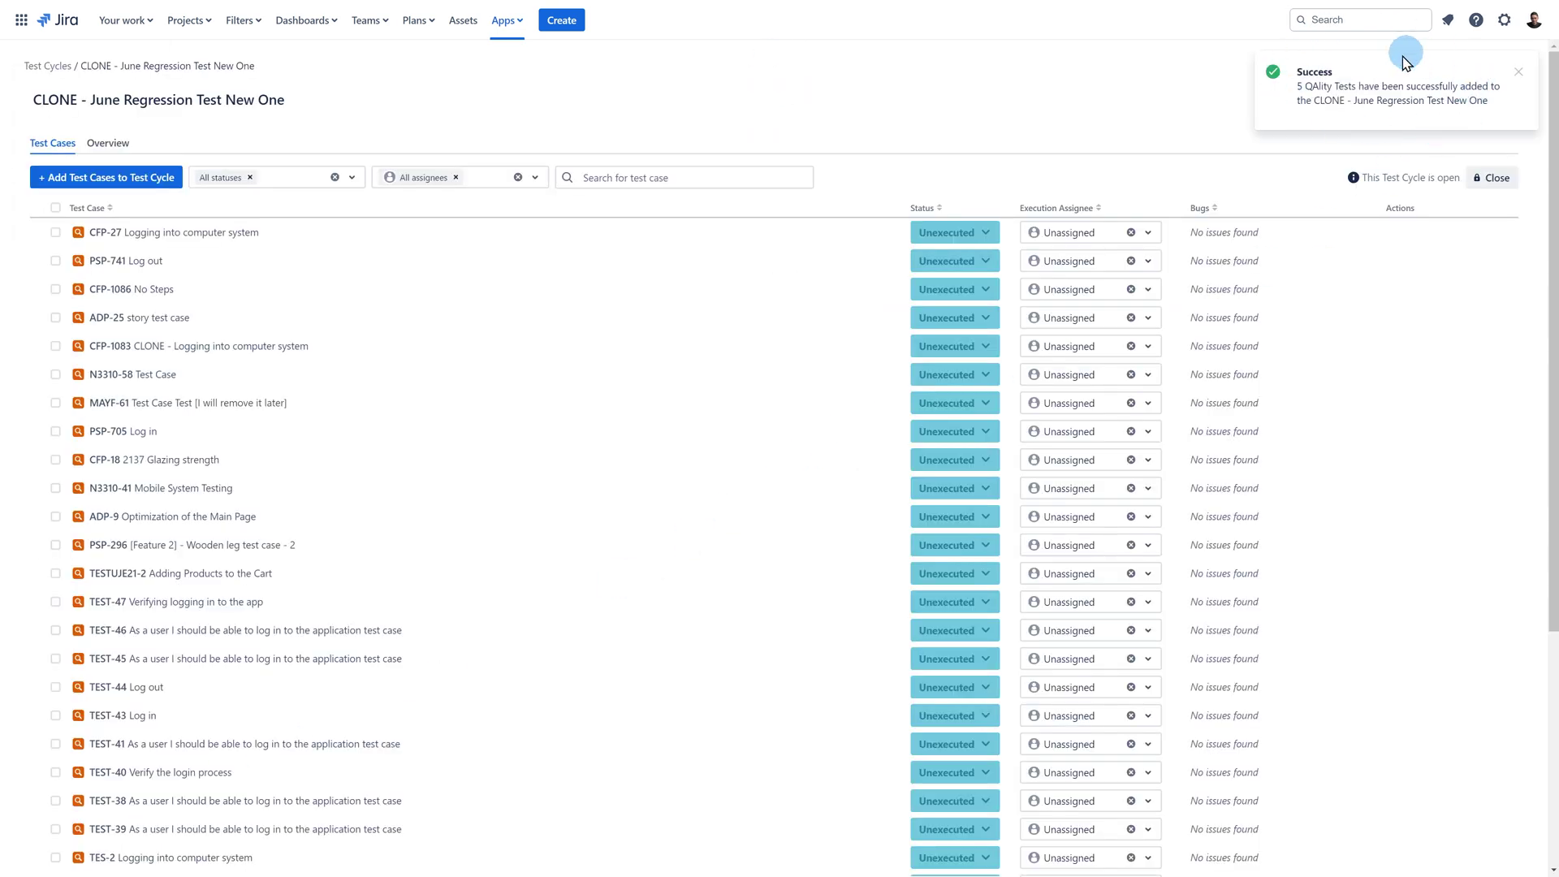
- Dismiss the success toast and scroll the cloned cycle's list to check the five new entries
click(1515, 76)
scroll(300, 714, down, 4)
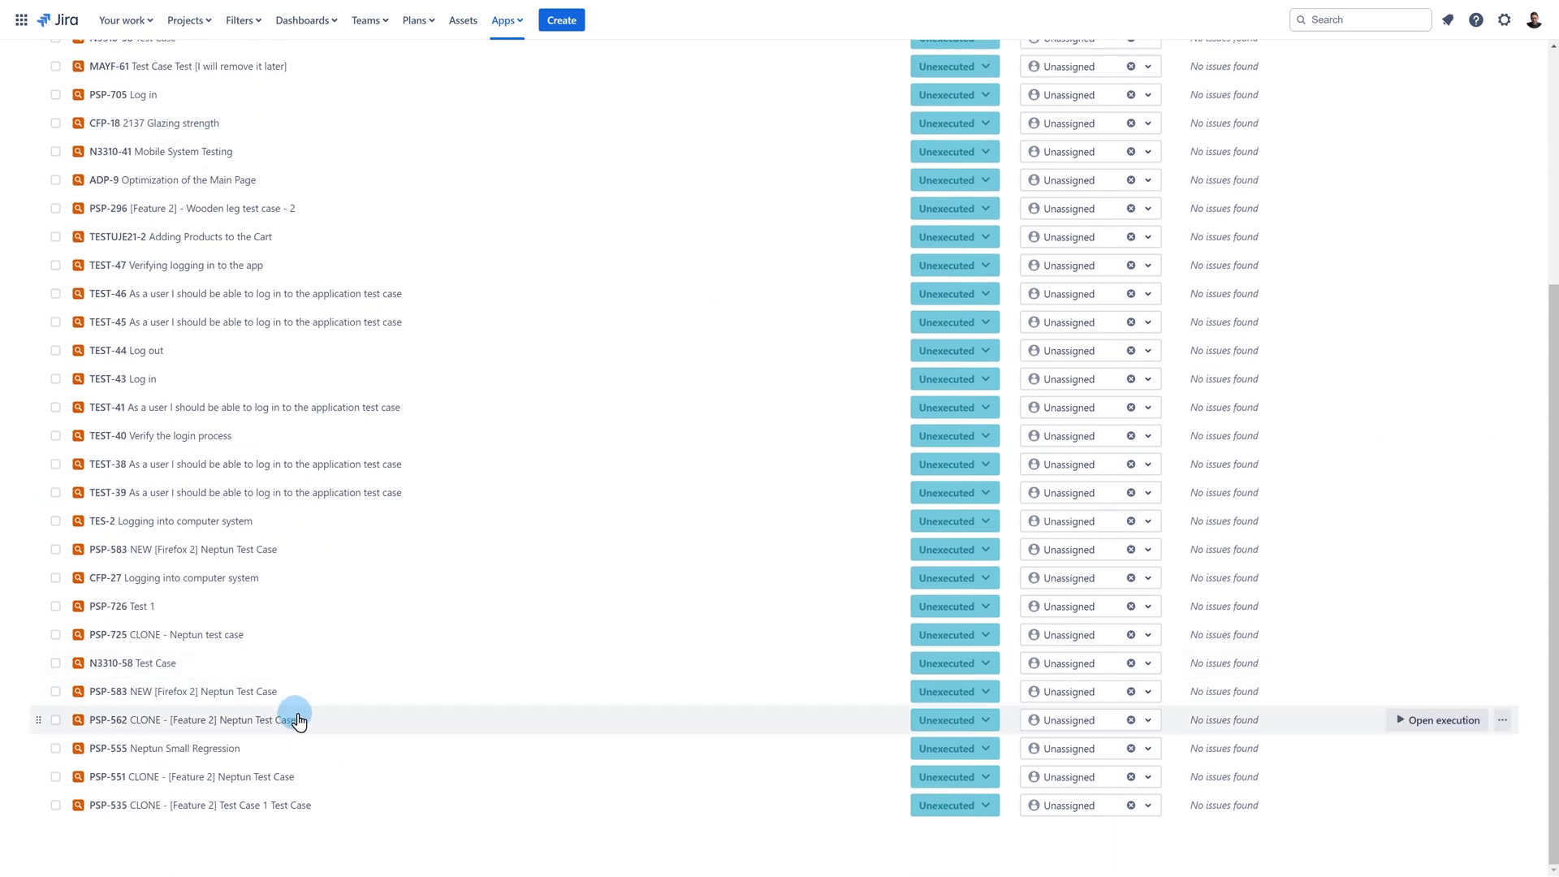
scroll(324, 804, up, 4)
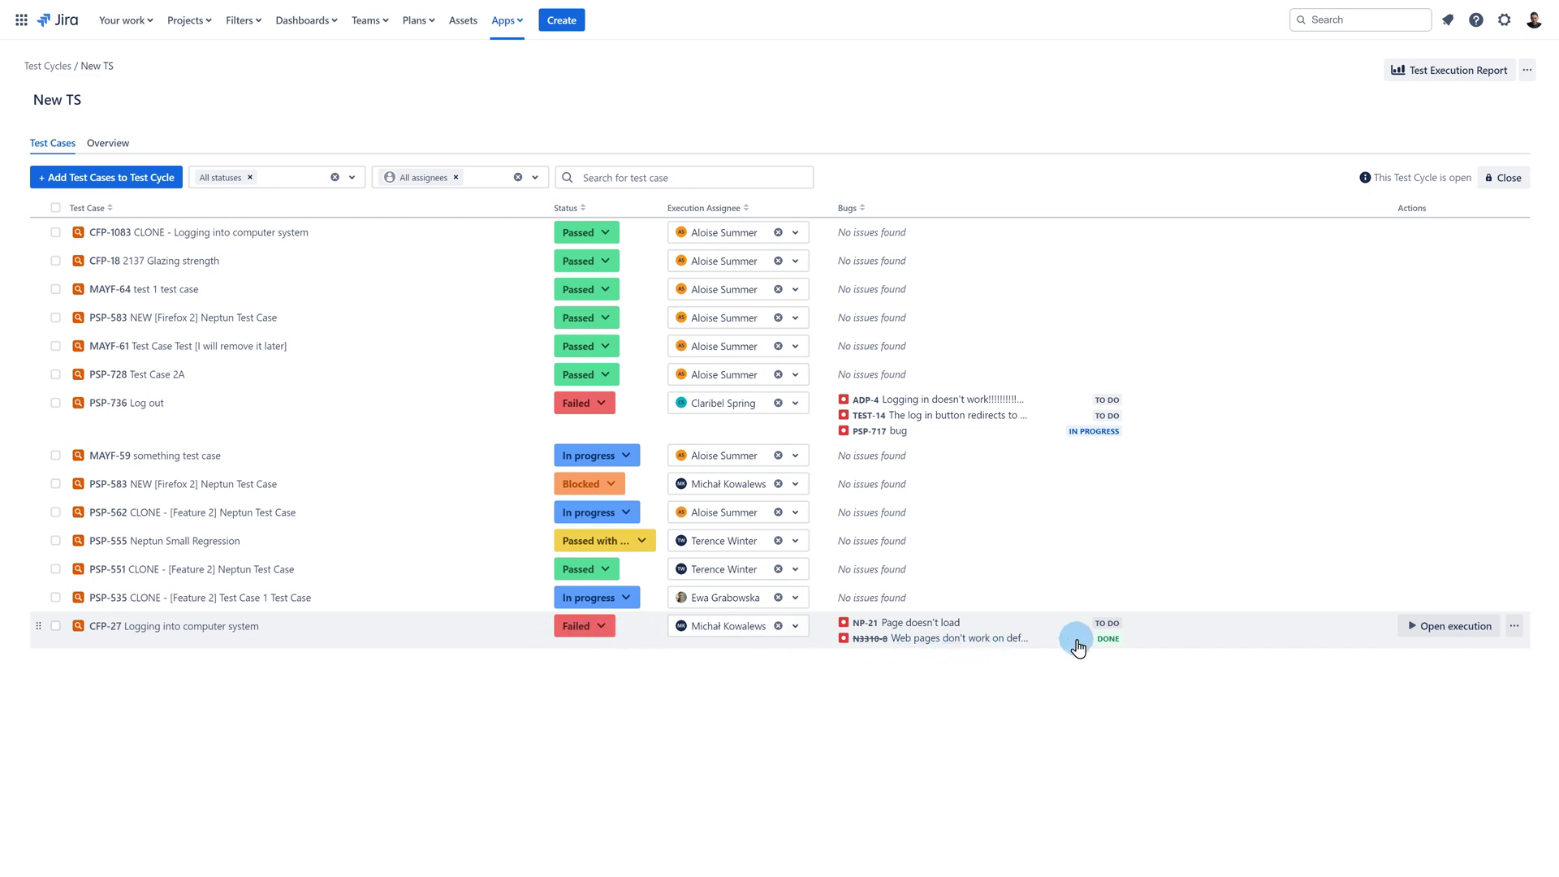
- In CFP-27's execution, comment 'No issue' on step 3, unlink bug NP-21, and mark step 3 Passed
click(1449, 625)
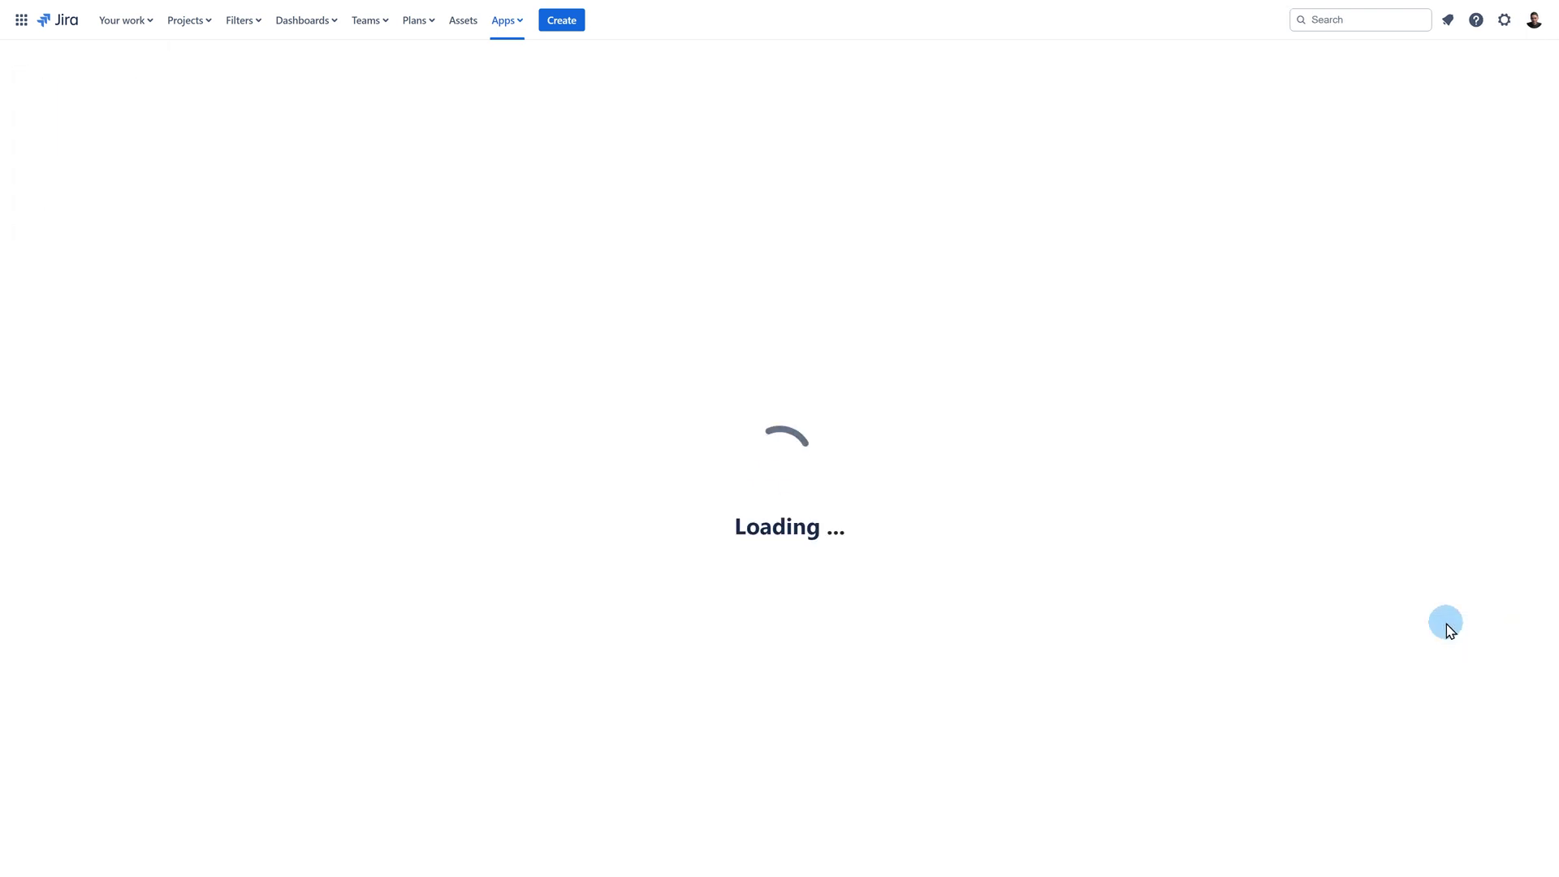
click(824, 497)
text(No issue)
click(984, 682)
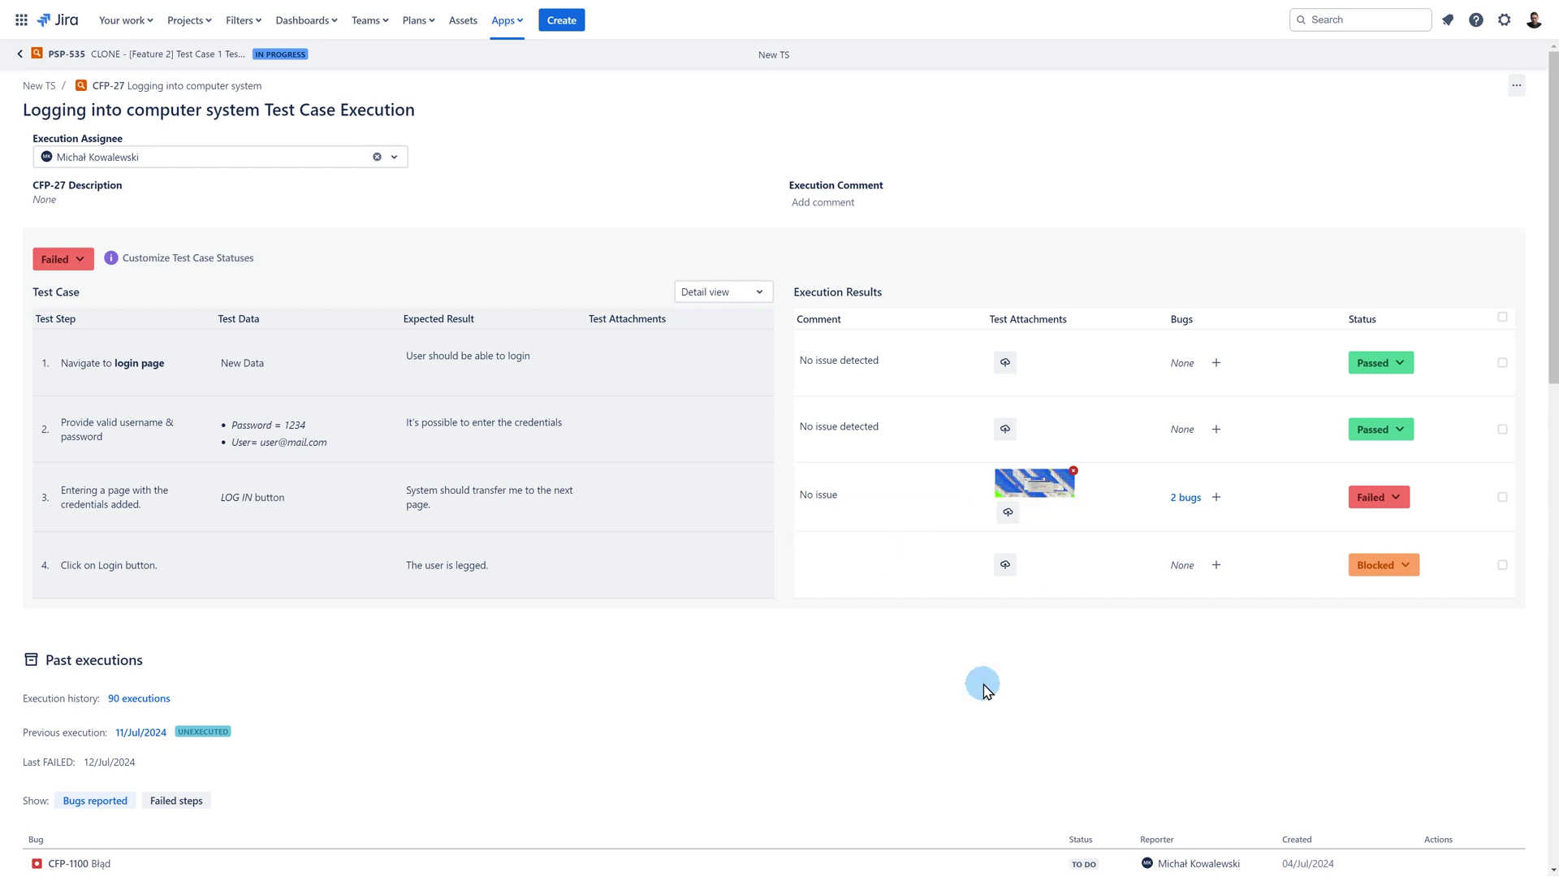
click(1187, 496)
click(1174, 567)
click(1372, 496)
click(1392, 675)
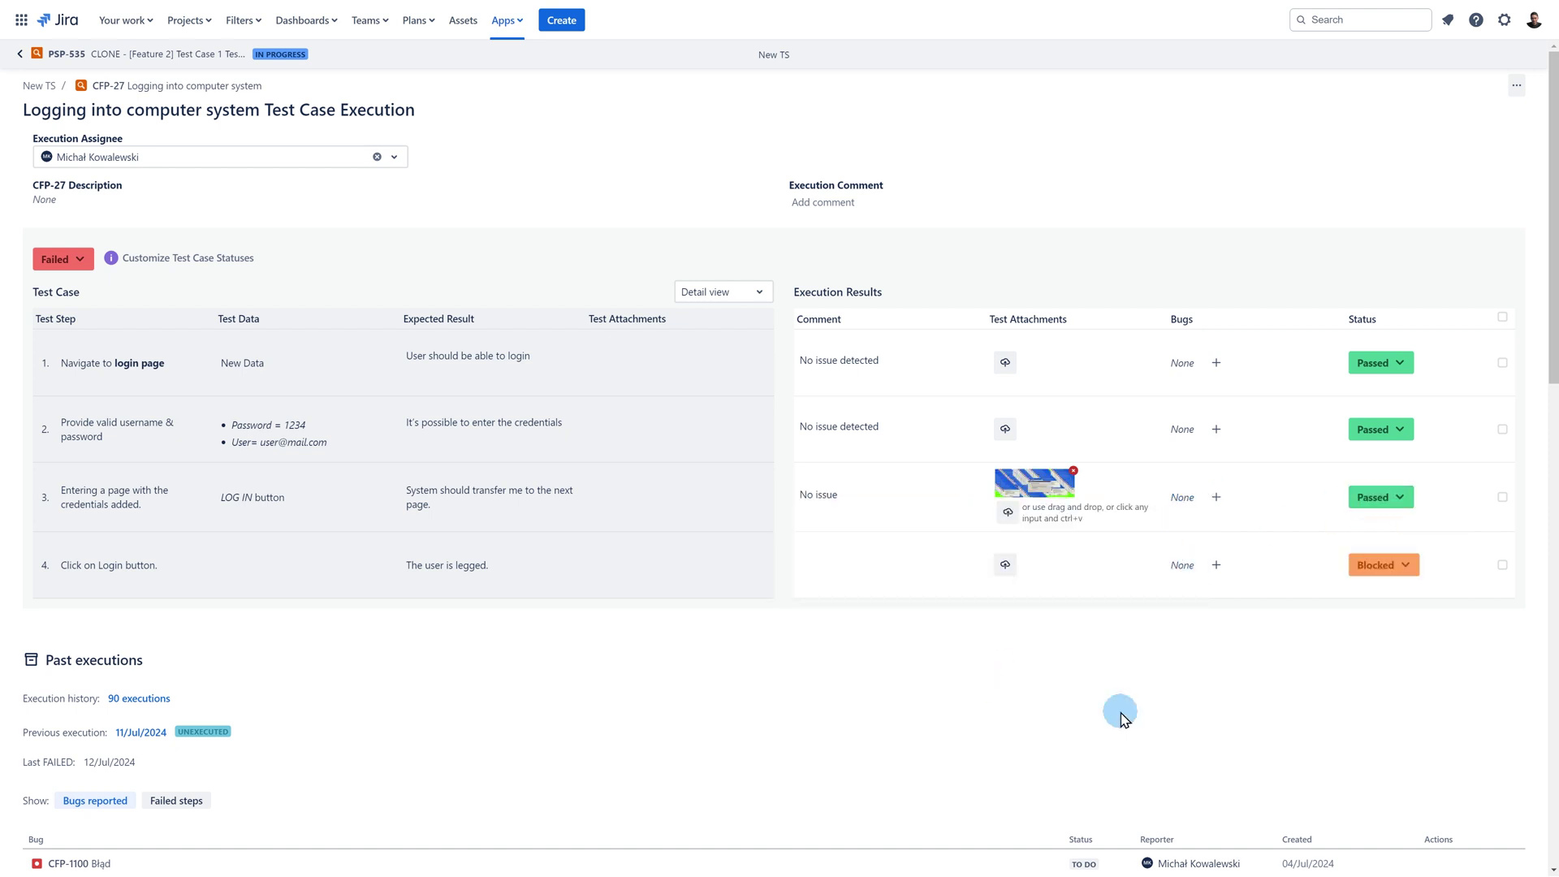
- Return to the New TS cycle and set CFP-27's status to Failed
click(771, 57)
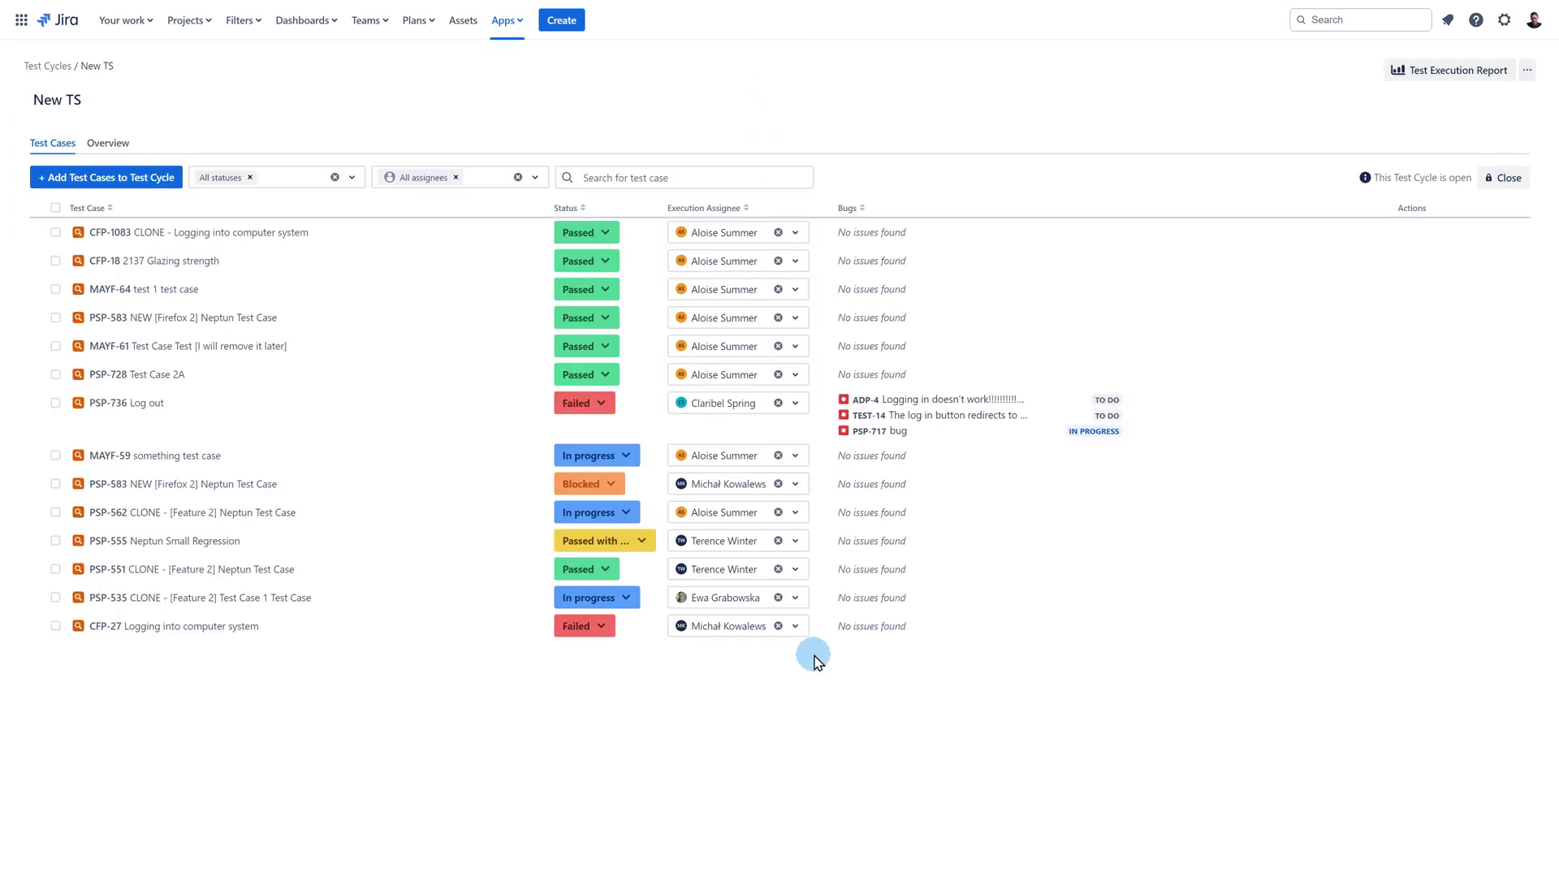
click(584, 625)
click(581, 660)
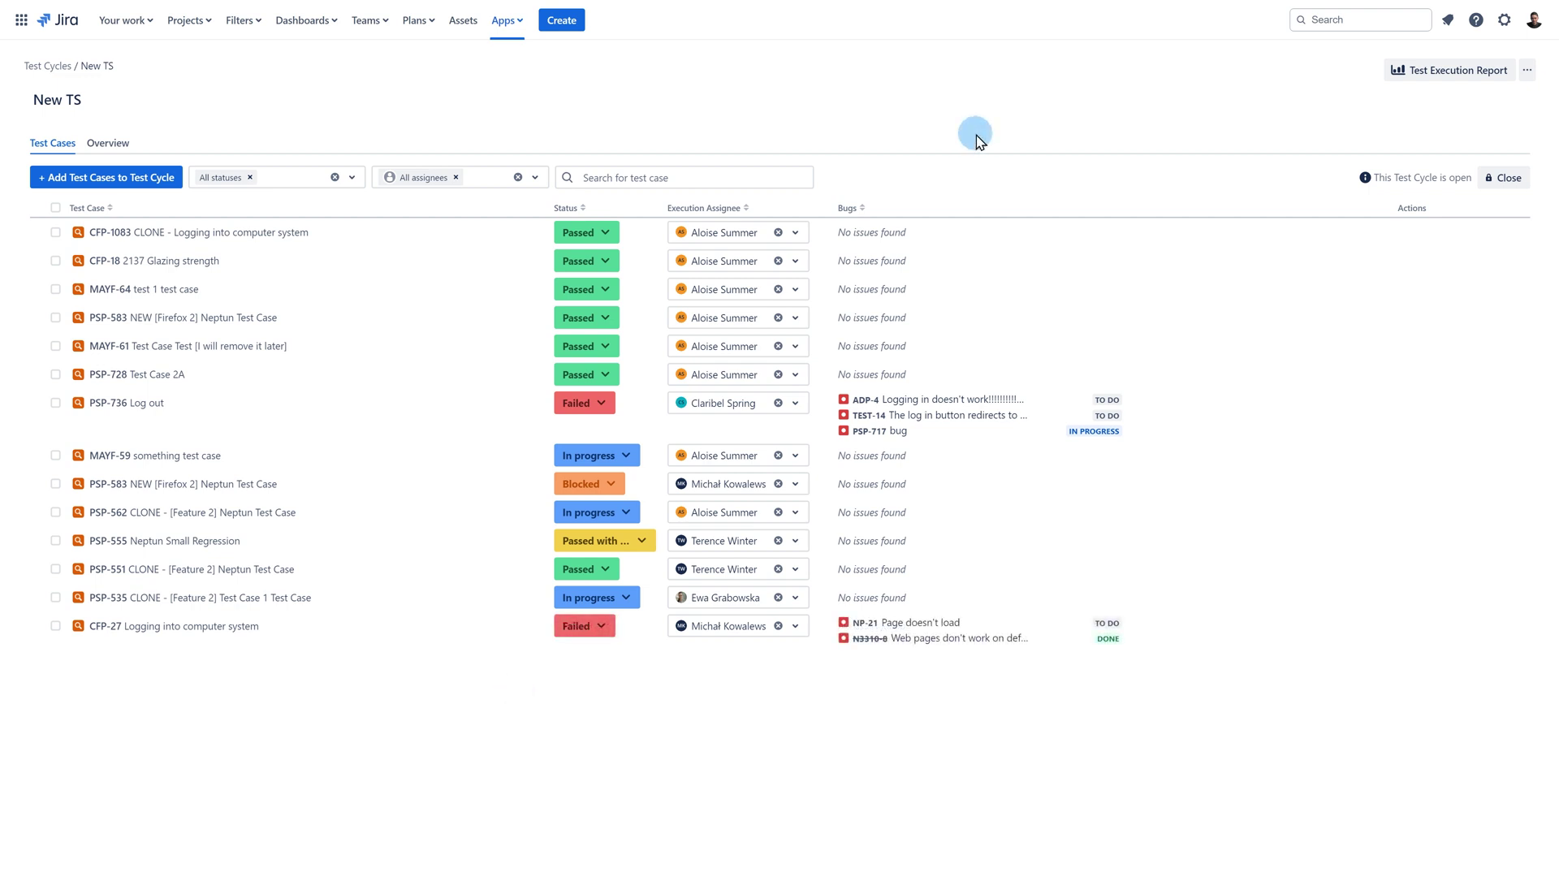
- Add CFP-27 Logging into computer system to New TS again as a fresh Unexecuted entry
click(117, 177)
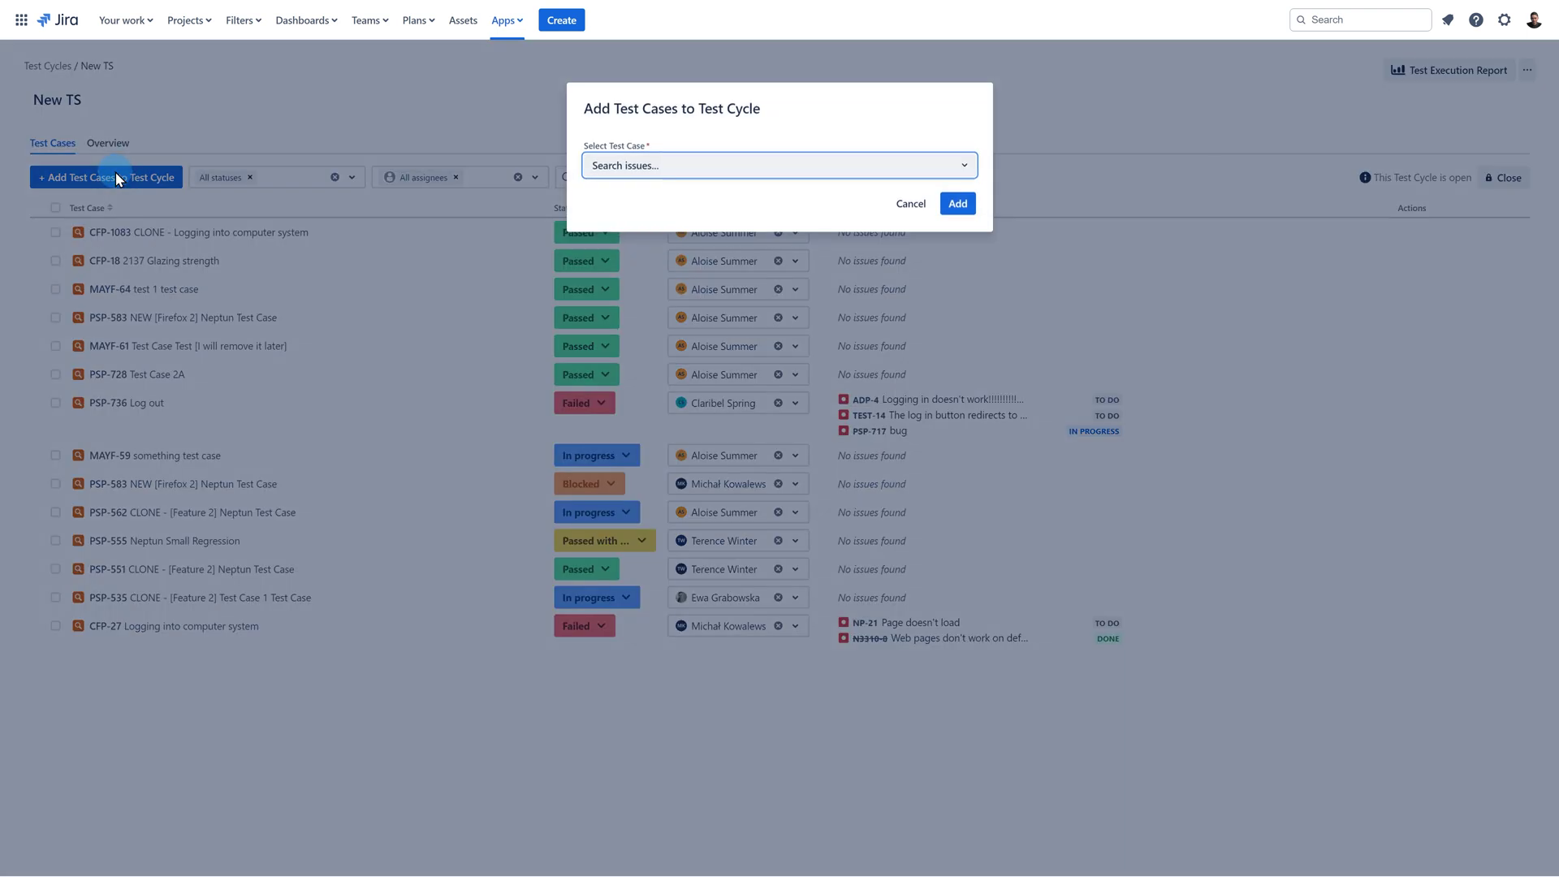
click(664, 168)
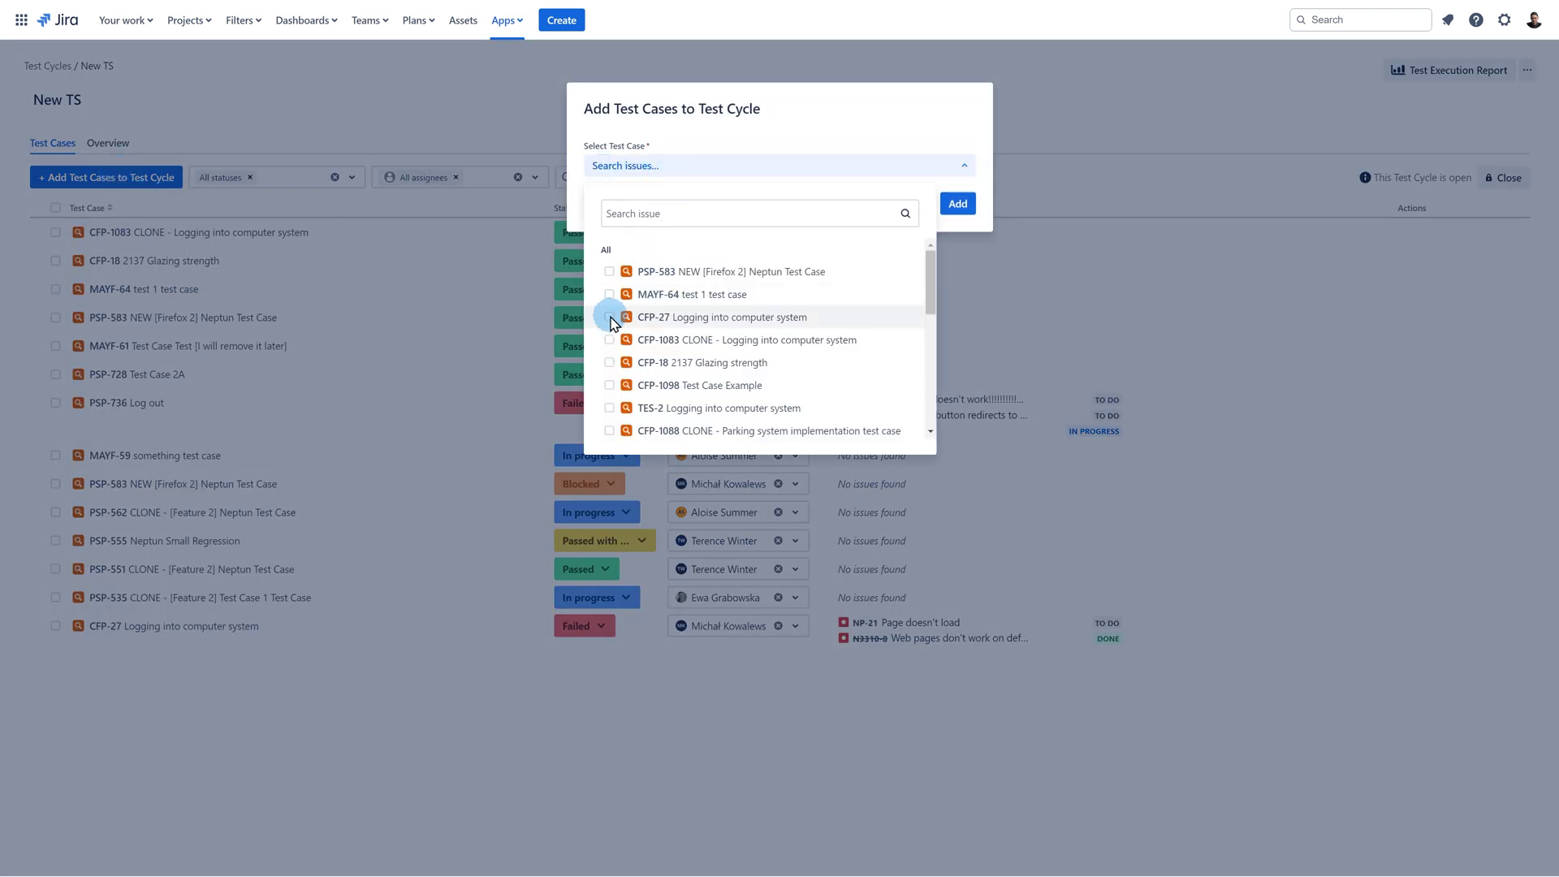
click(682, 323)
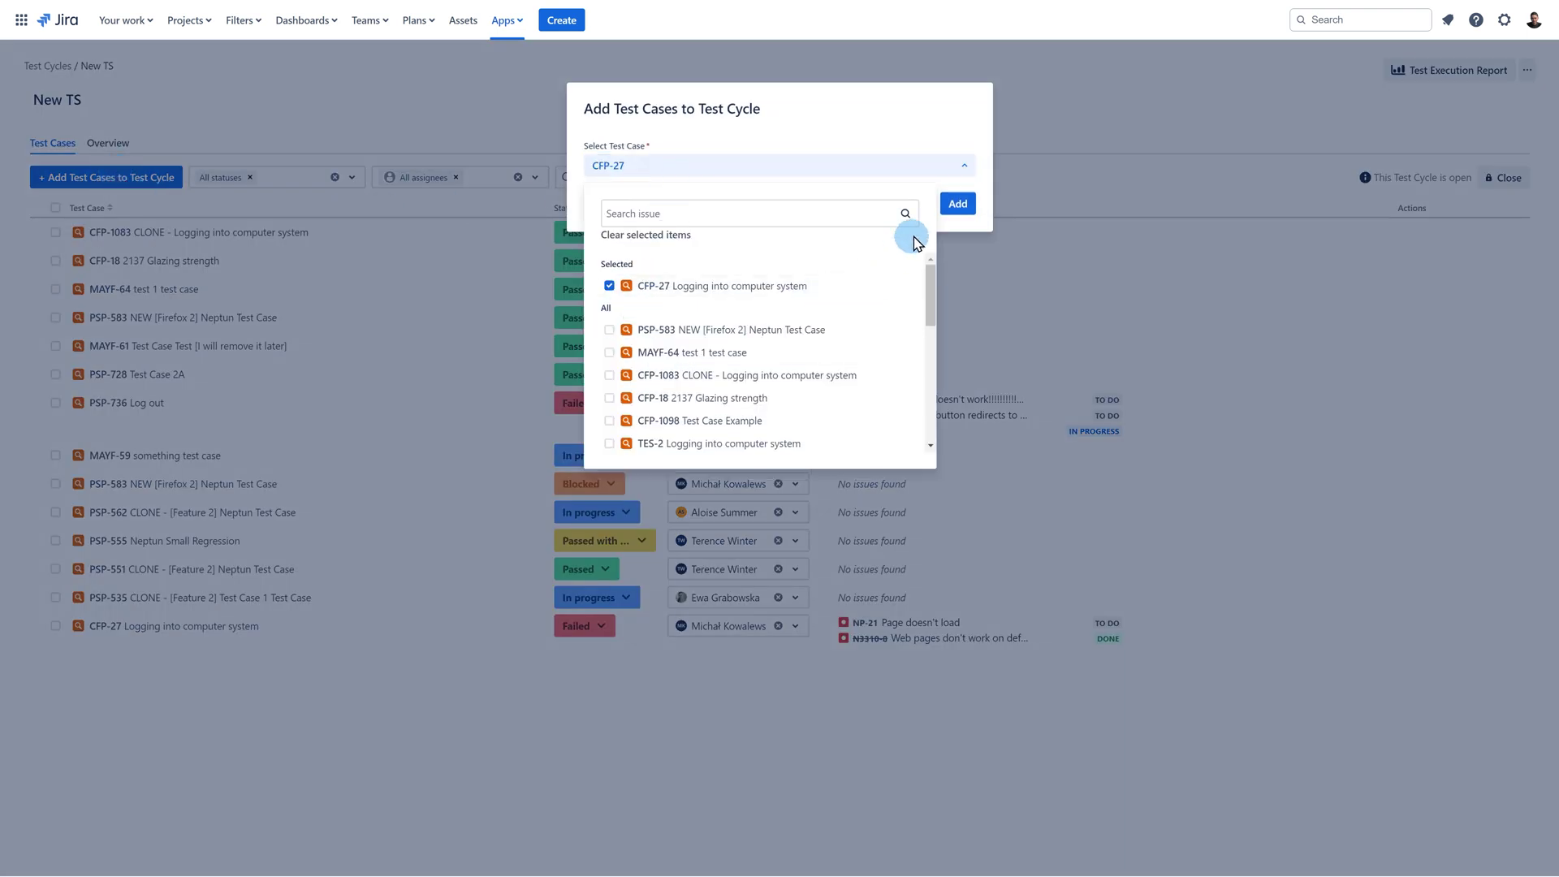
click(957, 205)
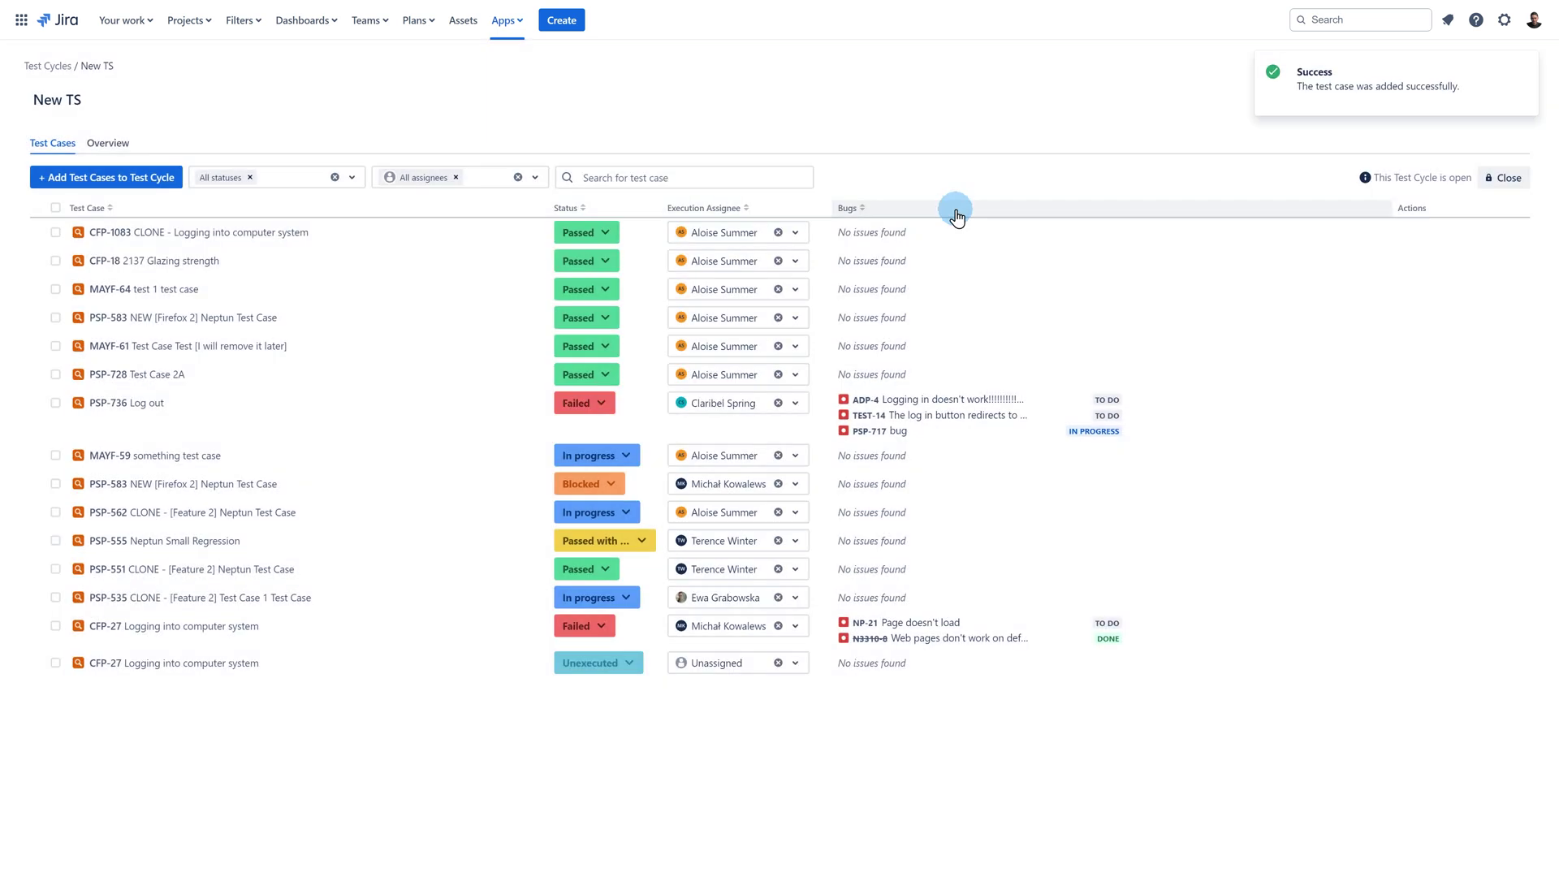
click(562, 673)
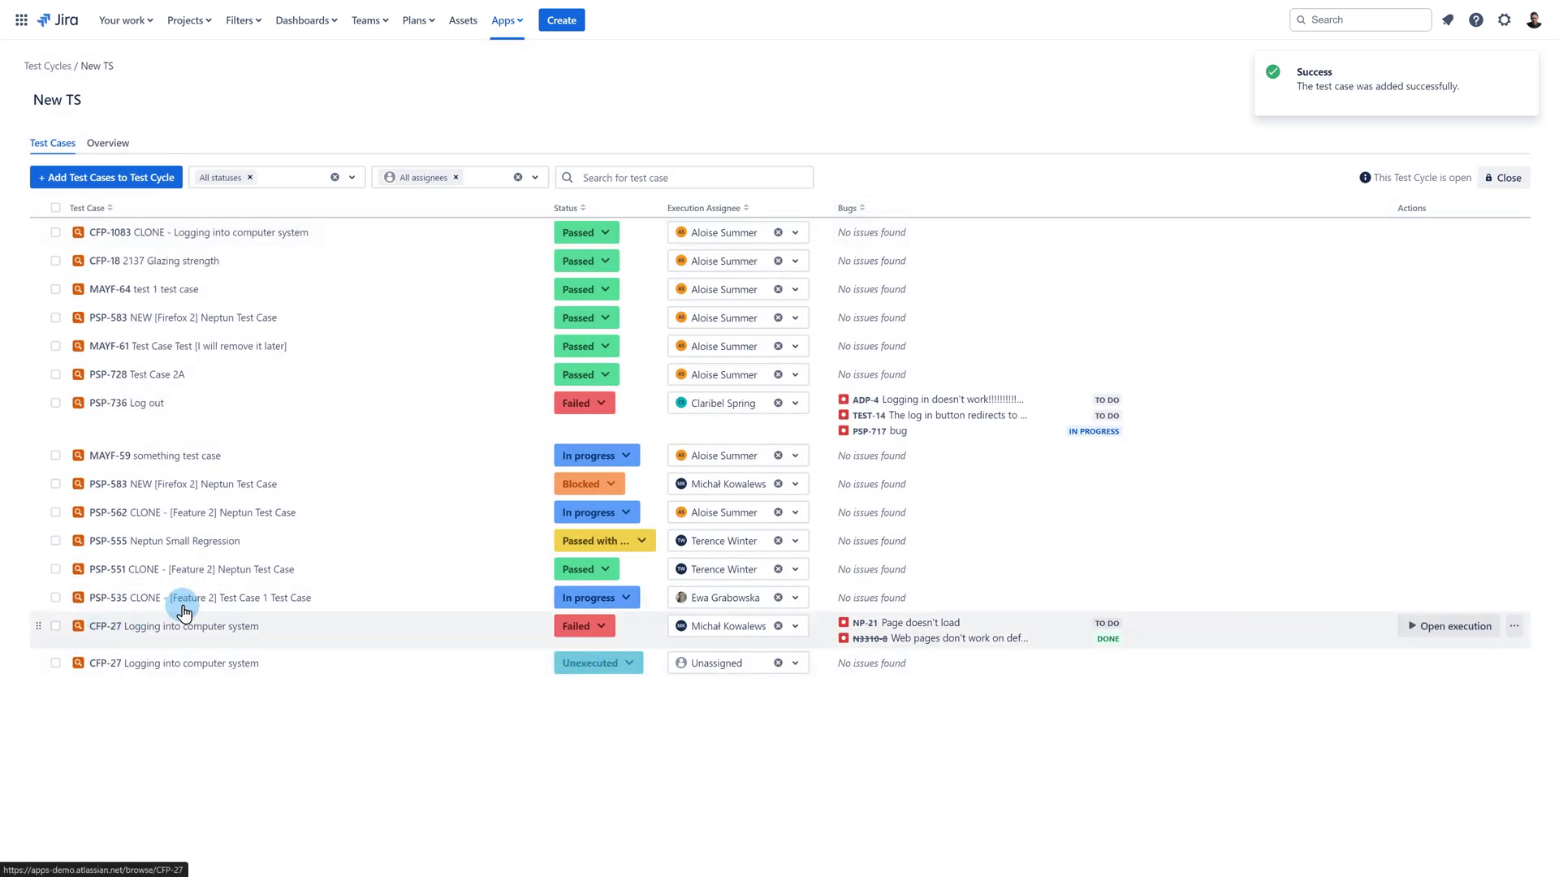